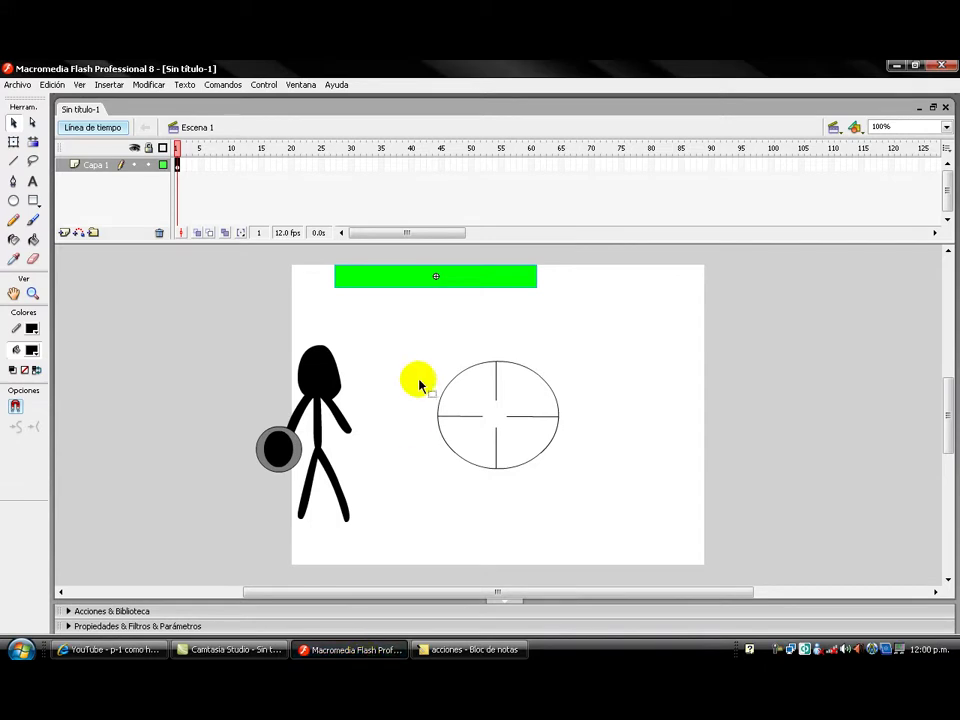
Open the green energy bar symbol on the stage for editing in place
{"action": "left_click", "coordinate": [405, 281]}
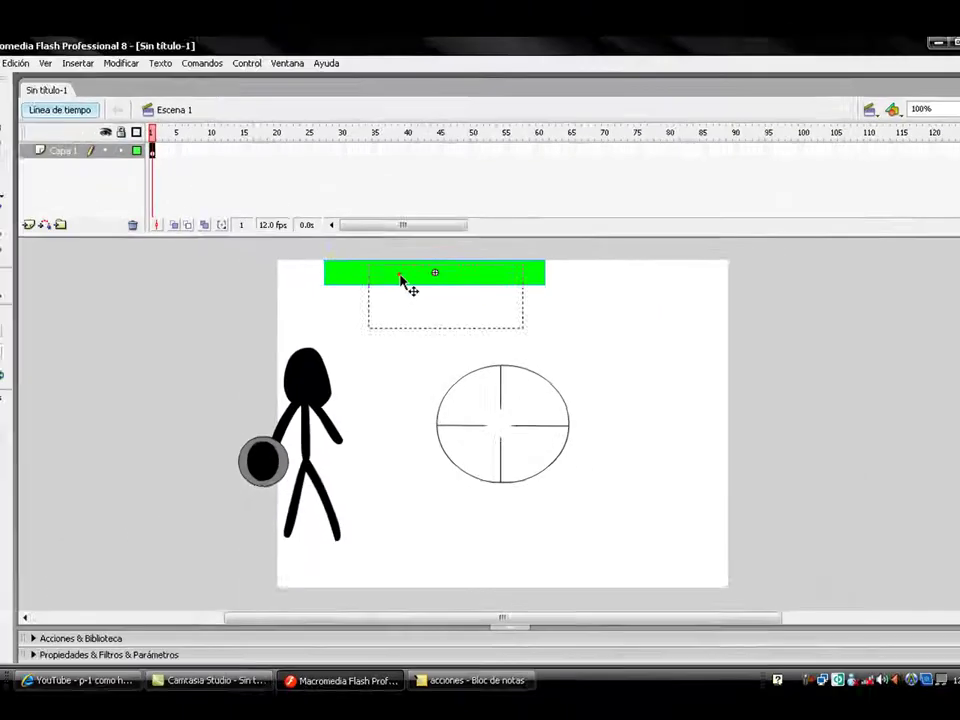
{"action": "double_click", "coordinate": [322, 218]}
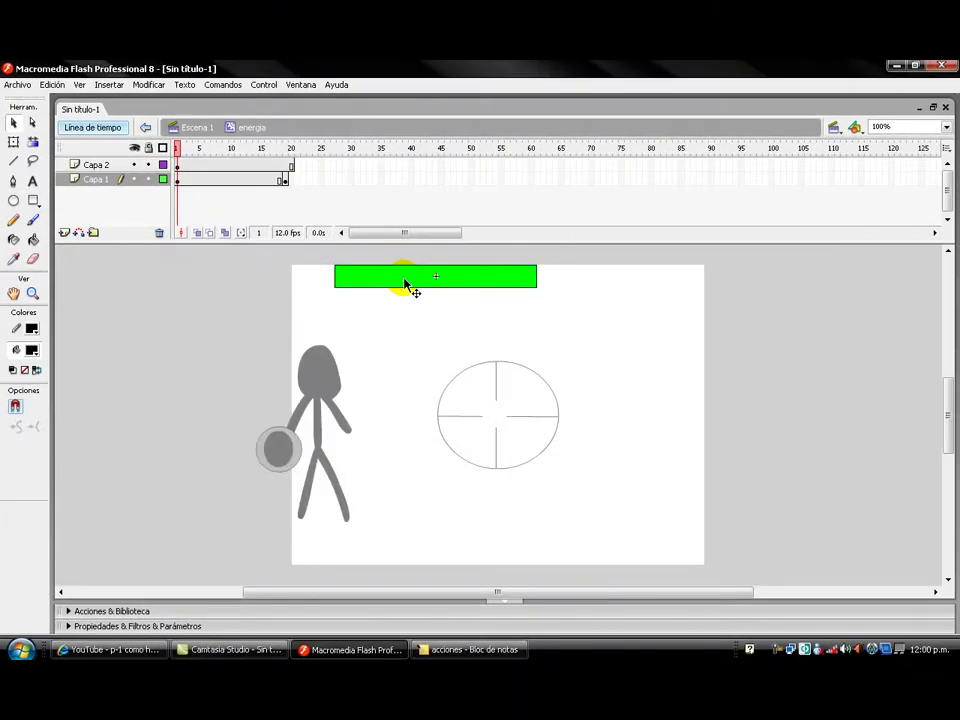
Examine the frames of Capa 1 up to frame 19 and of Capa 2 up to frame 20
{"action": "left_click_drag", "start_coordinate": [280, 178], "coordinate": [190, 182]}
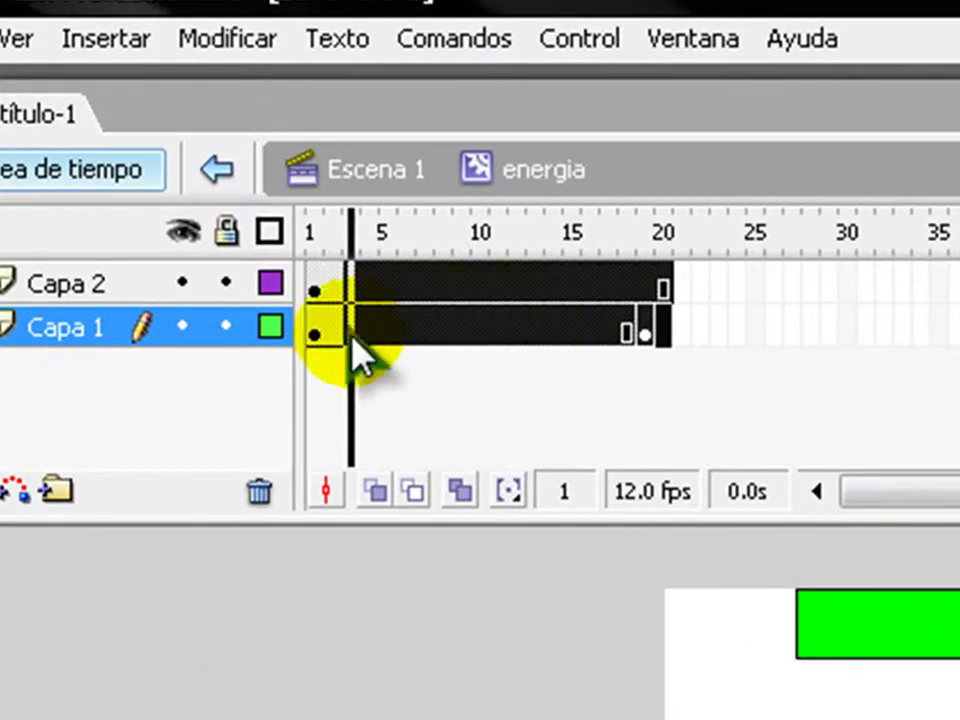
{"action": "left_click_drag", "start_coordinate": [351, 337], "coordinate": [314, 320]}
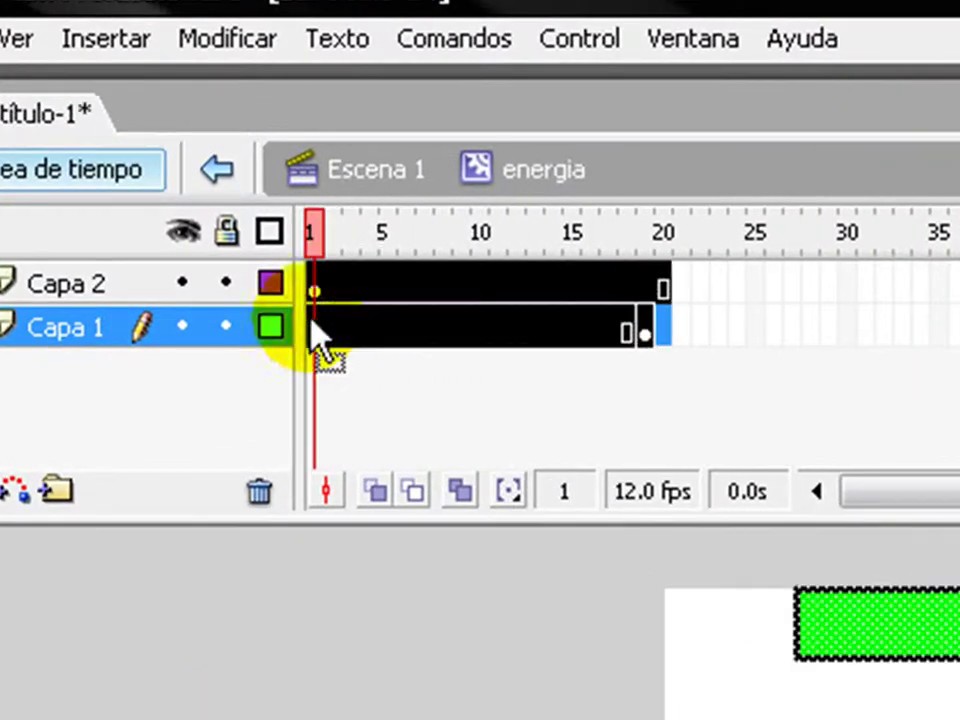
{"action": "left_click", "coordinate": [593, 372]}
{"action": "left_click", "coordinate": [645, 326]}
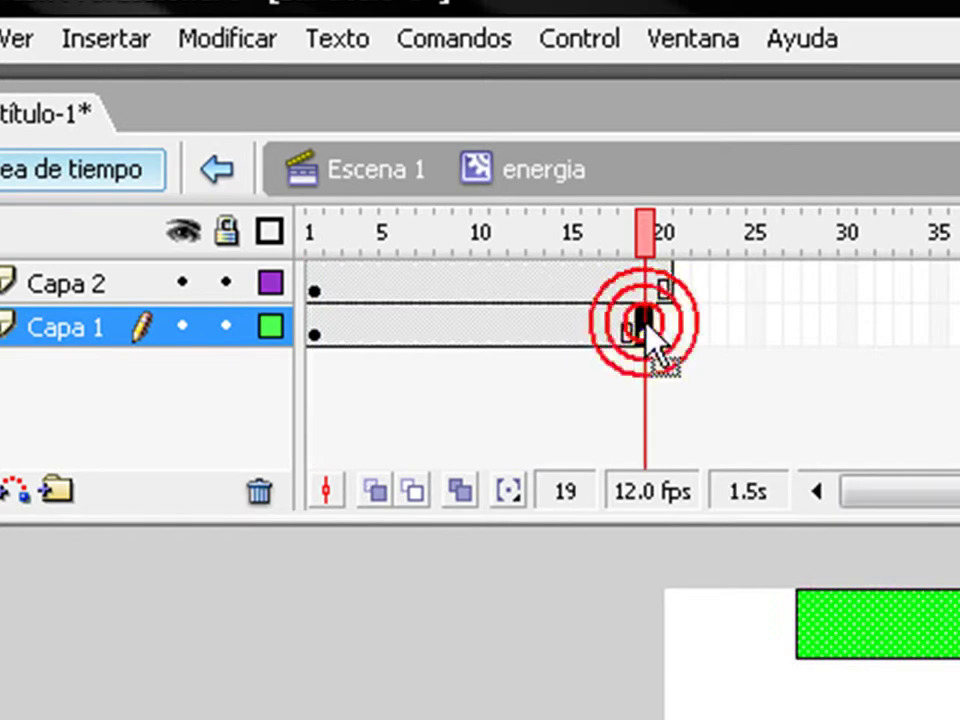
{"action": "key", "text": "F6"}
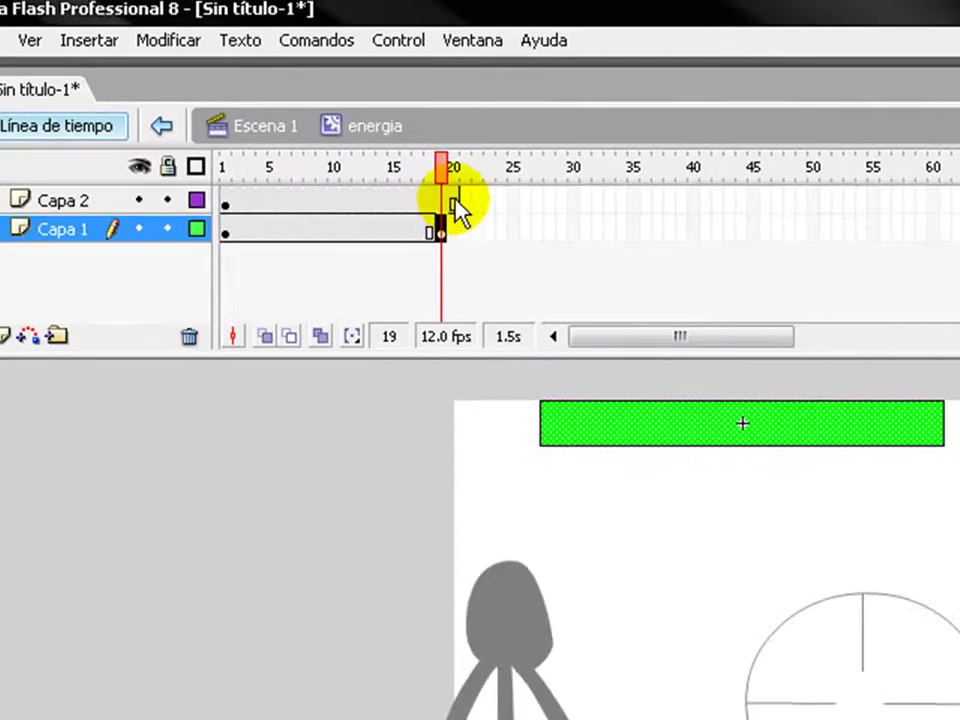
{"action": "left_click", "coordinate": [455, 205]}
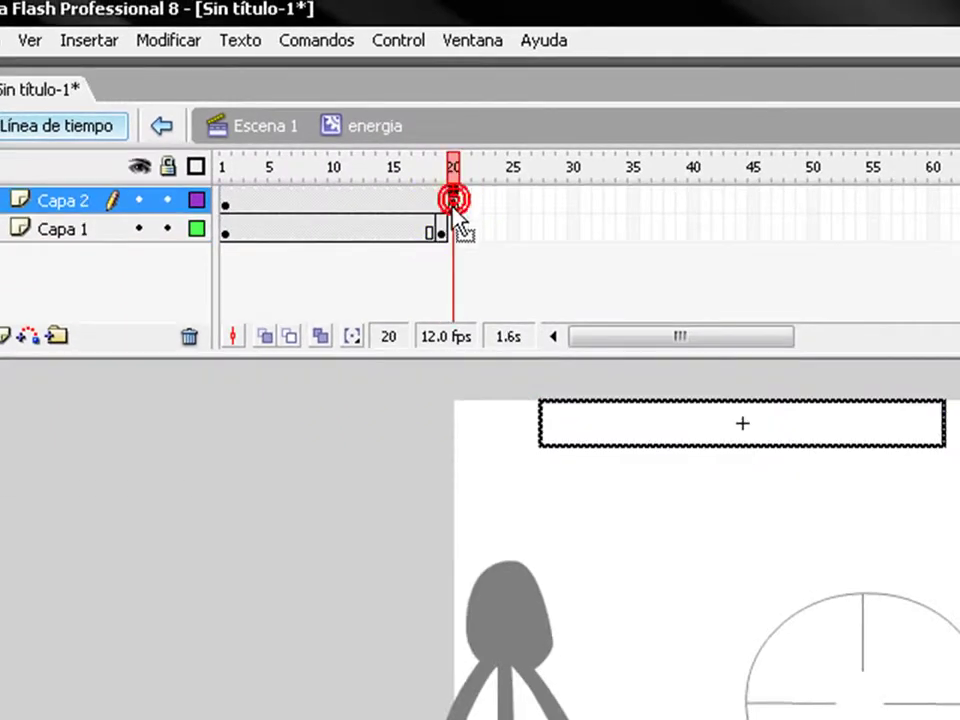
{"action": "left_click", "coordinate": [441, 230]}
{"action": "left_click", "coordinate": [768, 532]}
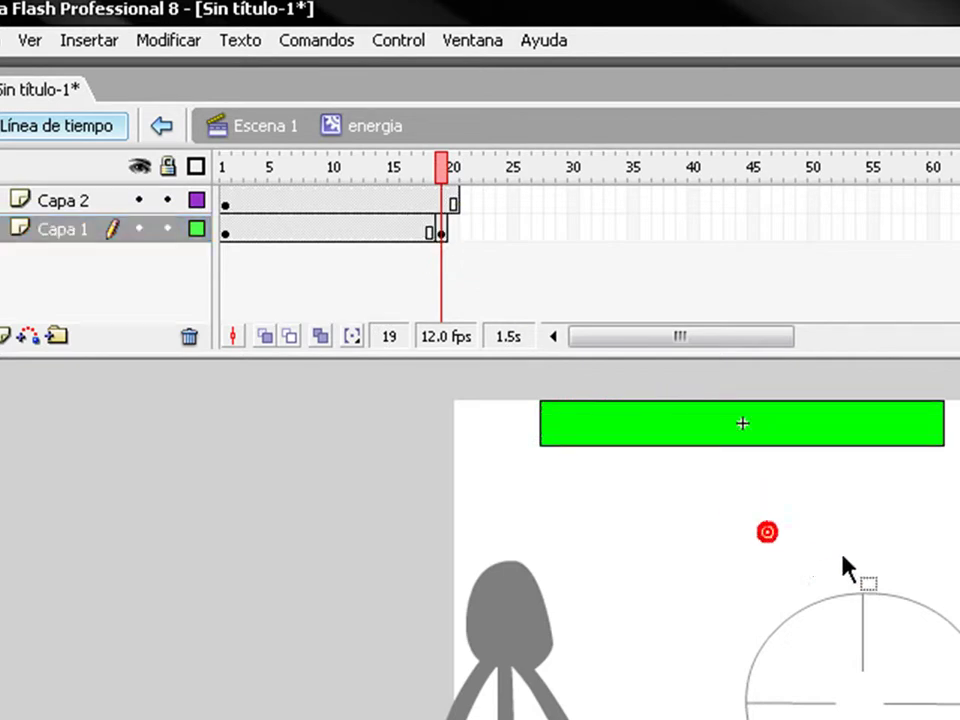
Lock and hide the outline layer Capa 2, with frame 19 of Capa 1 selected
{"action": "left_click", "coordinate": [68, 203]}
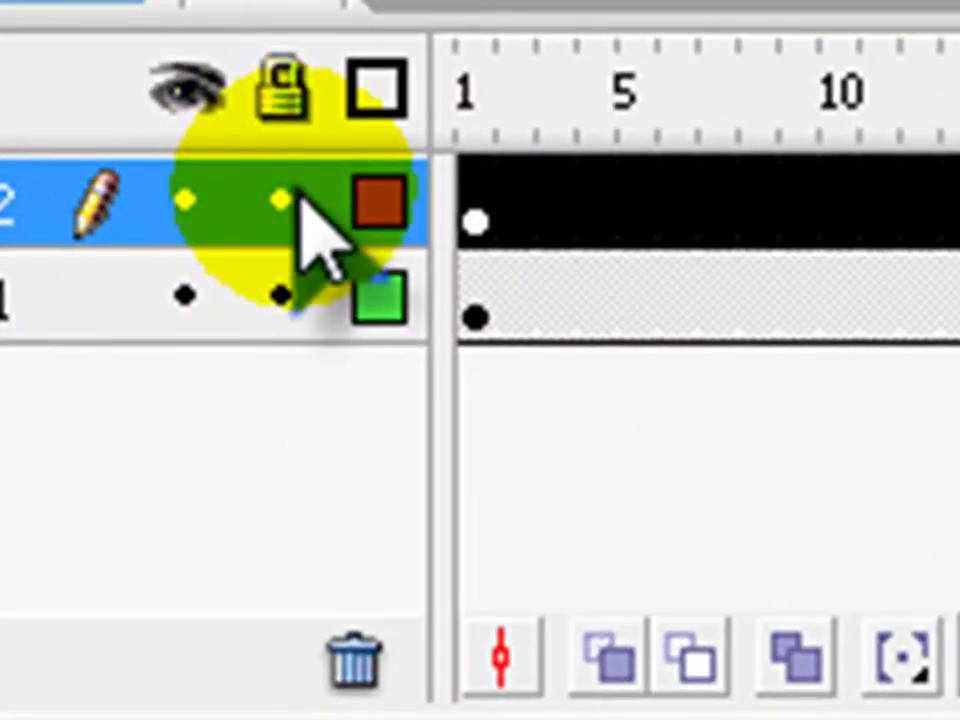
{"action": "left_click", "coordinate": [298, 200]}
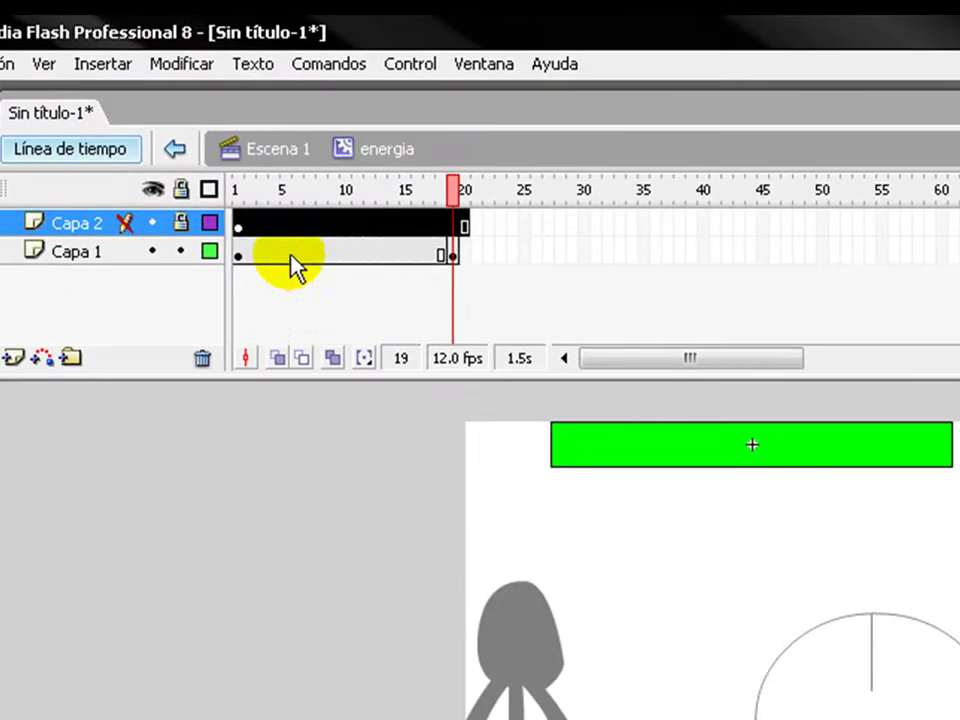
{"action": "left_click", "coordinate": [636, 298]}
{"action": "left_click", "coordinate": [453, 253]}
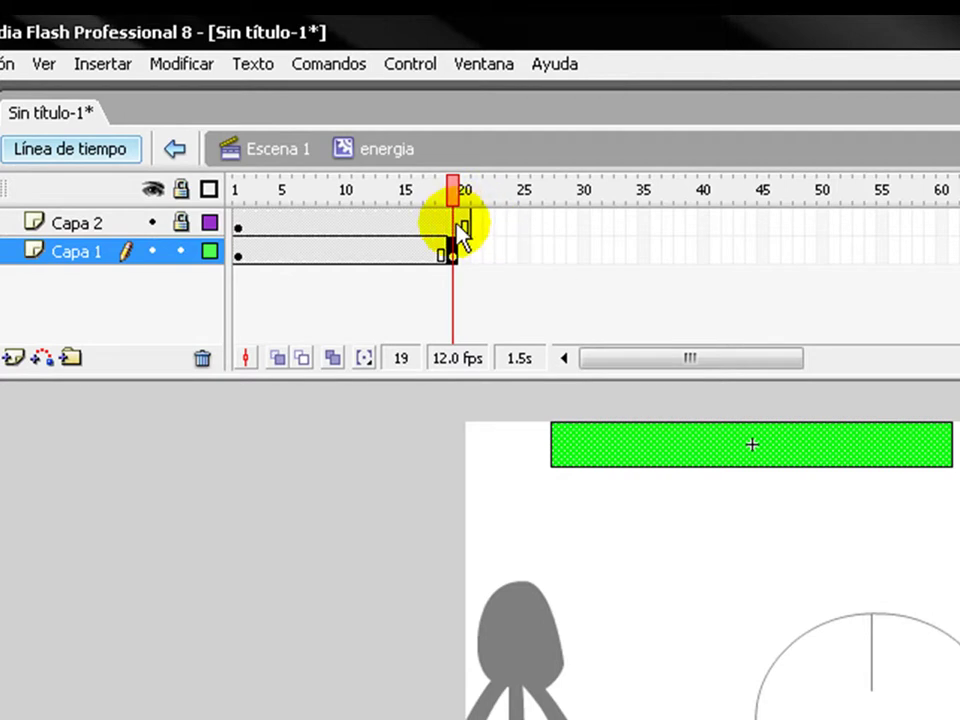
{"action": "left_click", "coordinate": [153, 222]}
In frame 19 of Capa 1, remove the green fill except for a narrow strip at the bar's left end
{"action": "left_click", "coordinate": [898, 580]}
{"action": "left_click_drag", "start_coordinate": [918, 562], "coordinate": [561, 390]}
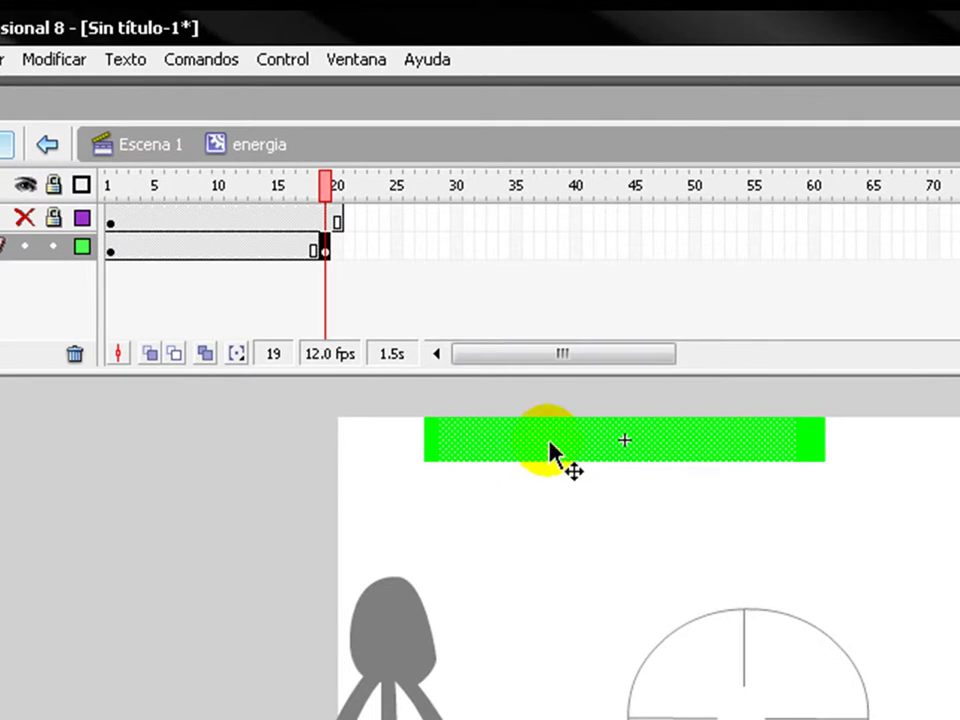
{"action": "right_click", "coordinate": [547, 440]}
{"action": "left_click", "coordinate": [588, 458]}
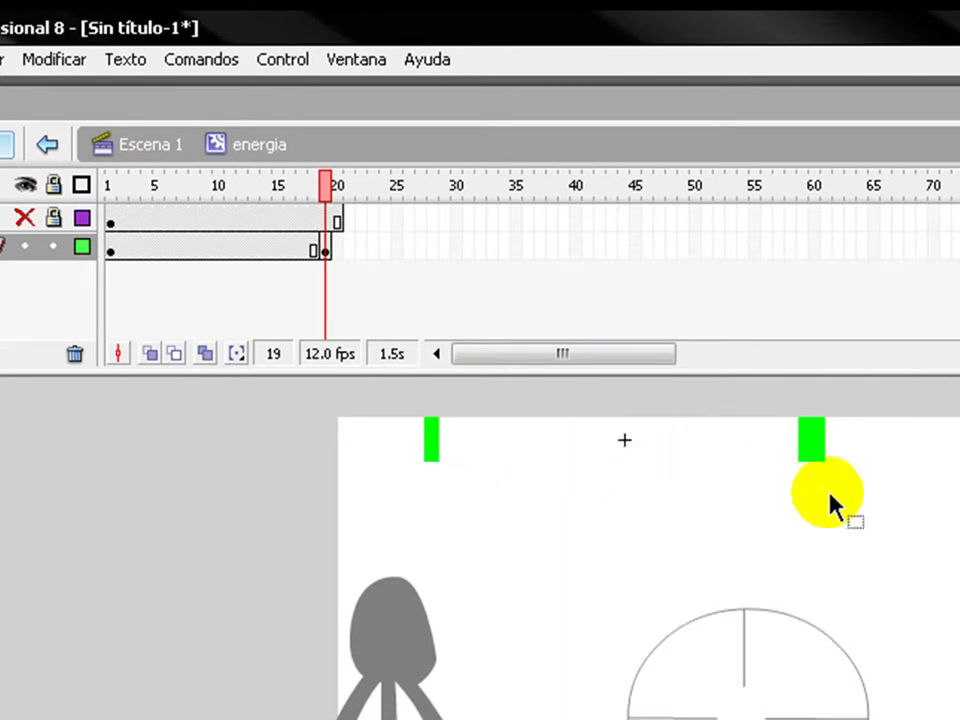
{"action": "left_click_drag", "start_coordinate": [783, 377], "coordinate": [781, 370]}
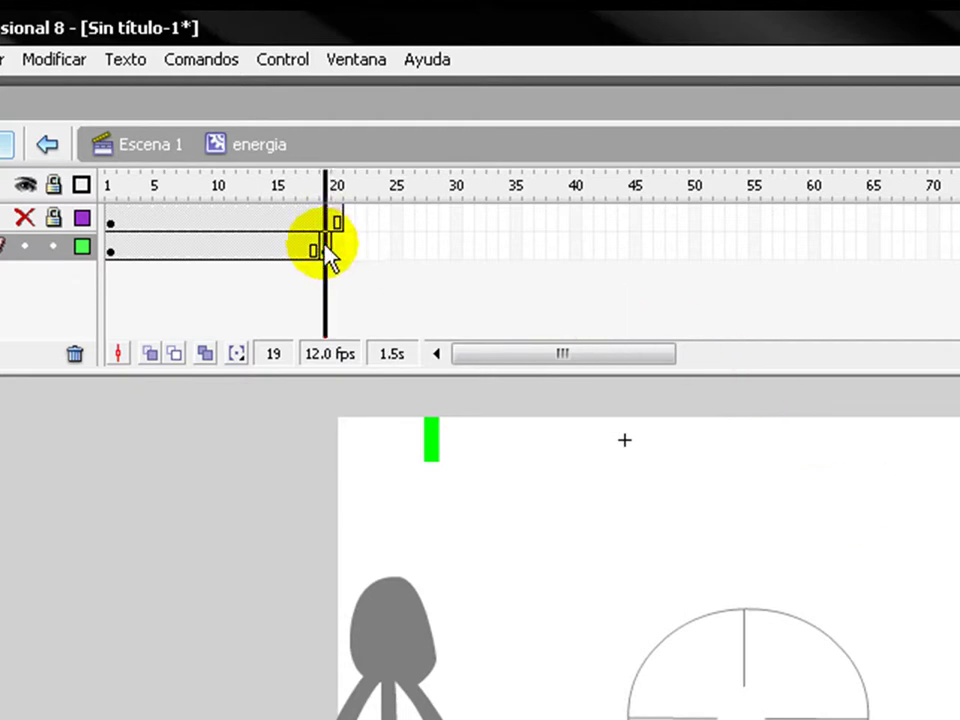
Make the Capa 2 outline visible again and play back the bar's timeline
{"action": "key", "text": "Return"}
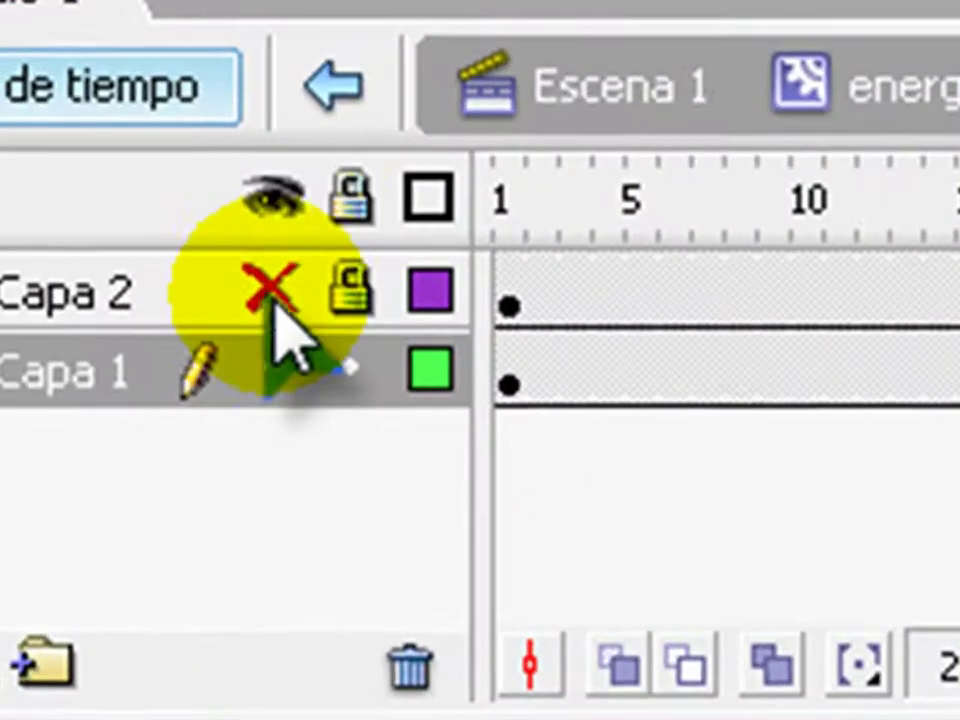
{"action": "left_click", "coordinate": [24, 216]}
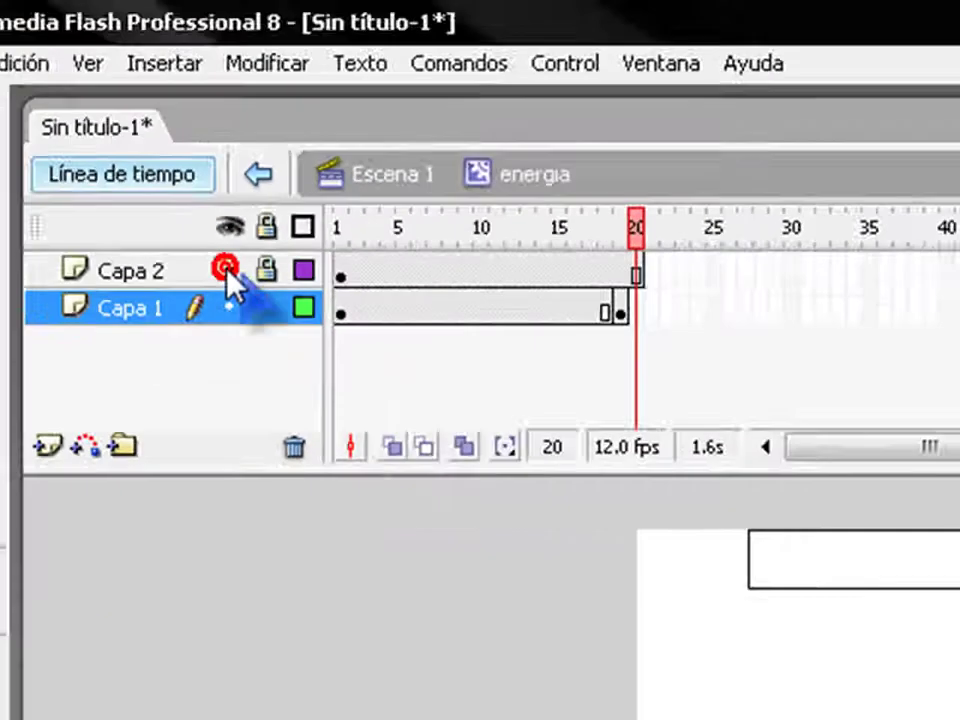
{"action": "key", "text": "Return"}
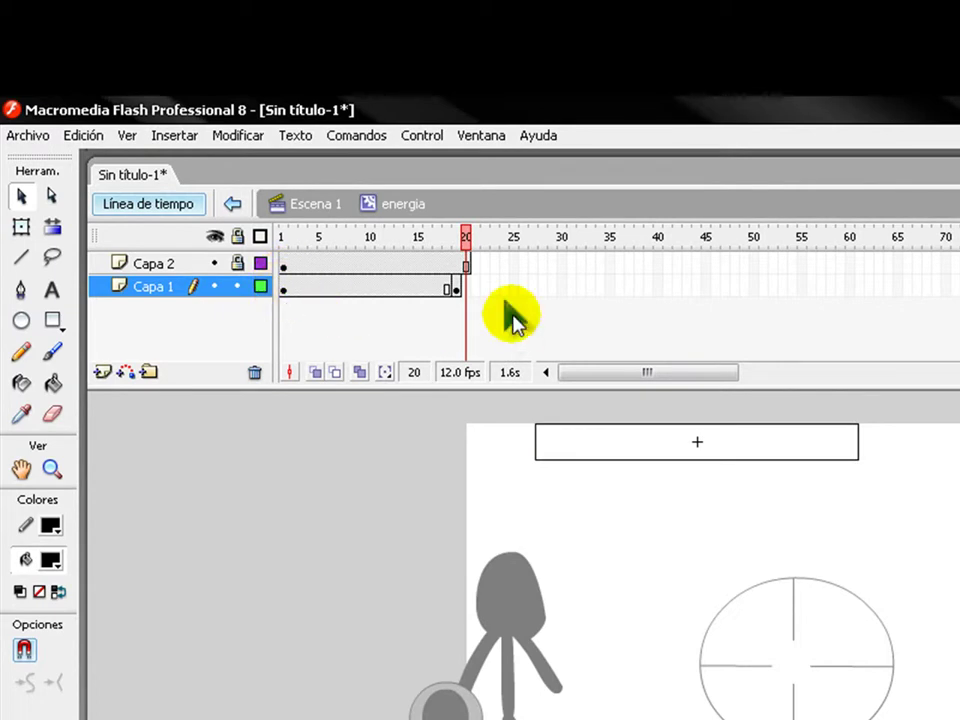
Try to create a motion tween across frames 1 to 19 of Capa 1
{"action": "left_click_drag", "start_coordinate": [282, 289], "coordinate": [458, 280]}
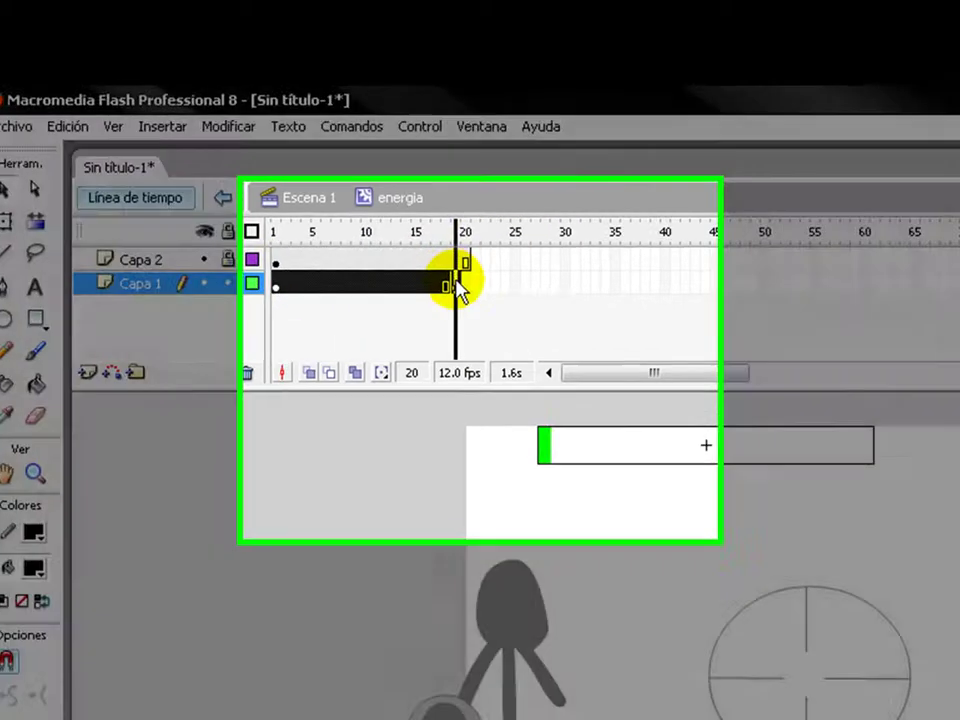
{"action": "right_click", "coordinate": [458, 285]}
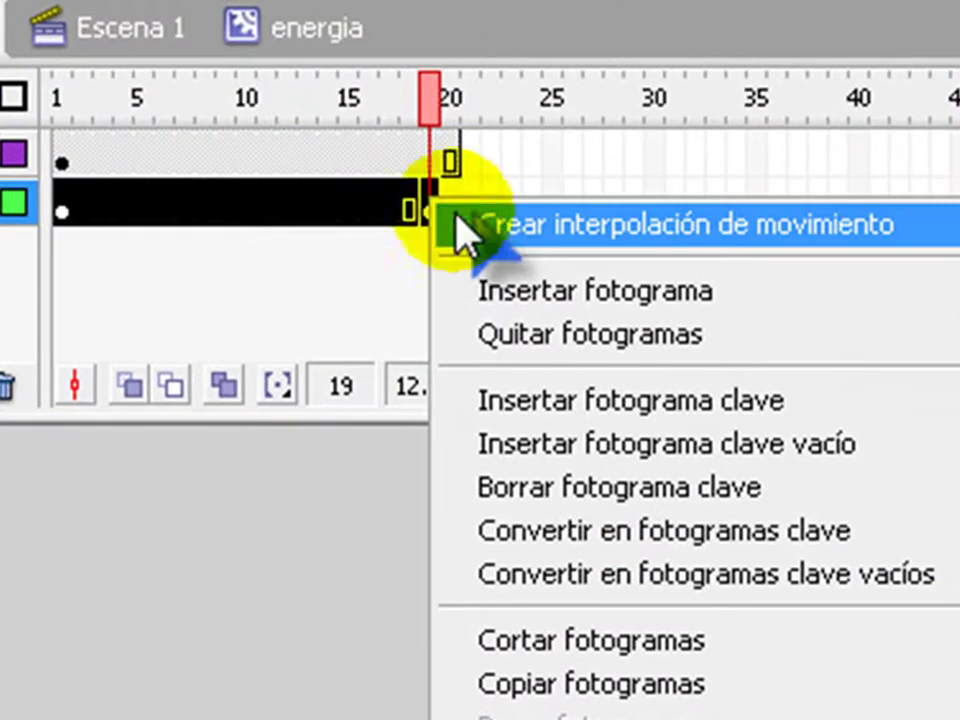
{"action": "left_click", "coordinate": [488, 215]}
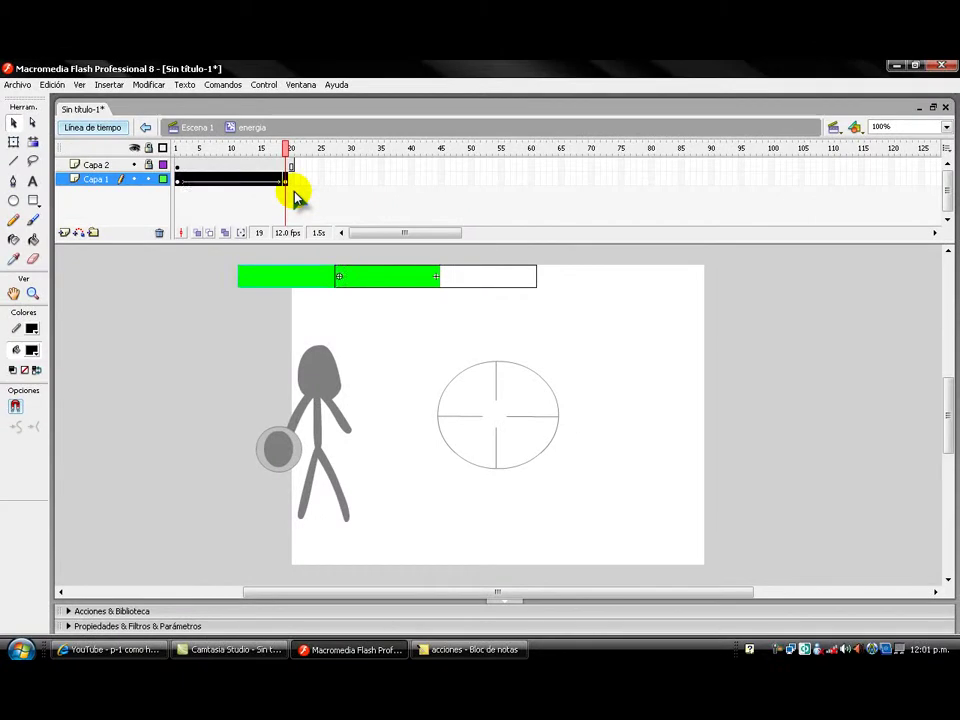
{"action": "left_click", "coordinate": [294, 199]}
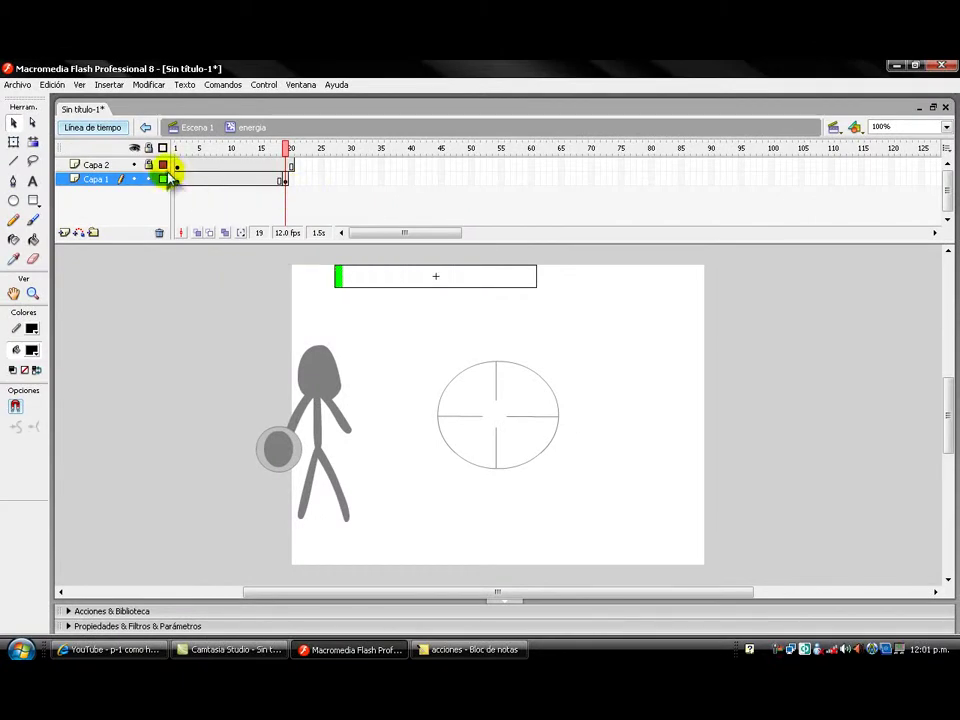
Apply a Forma (shape) tween to frames 1 to 19 of Capa 1 and play it back
{"action": "left_click_drag", "start_coordinate": [180, 181], "coordinate": [293, 190]}
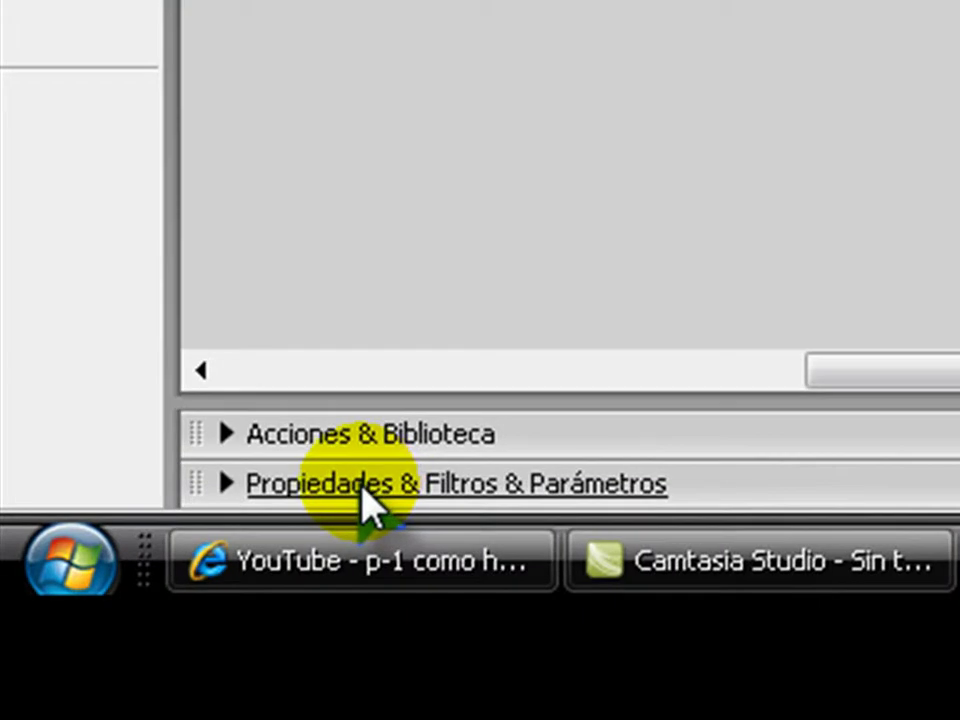
{"action": "left_click", "coordinate": [360, 484]}
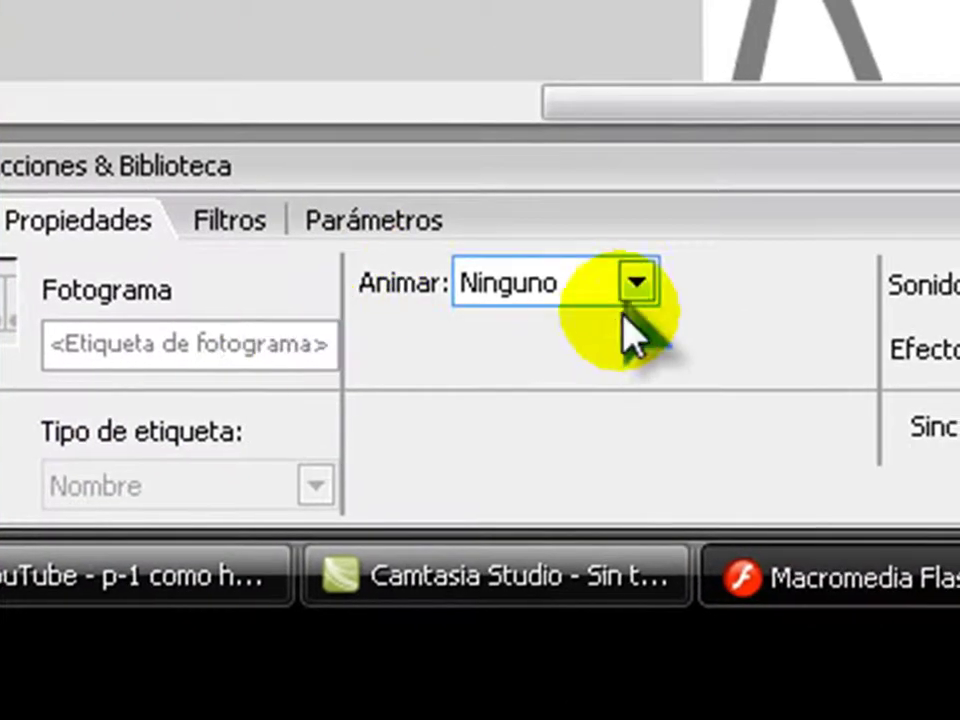
{"action": "left_click", "coordinate": [634, 284]}
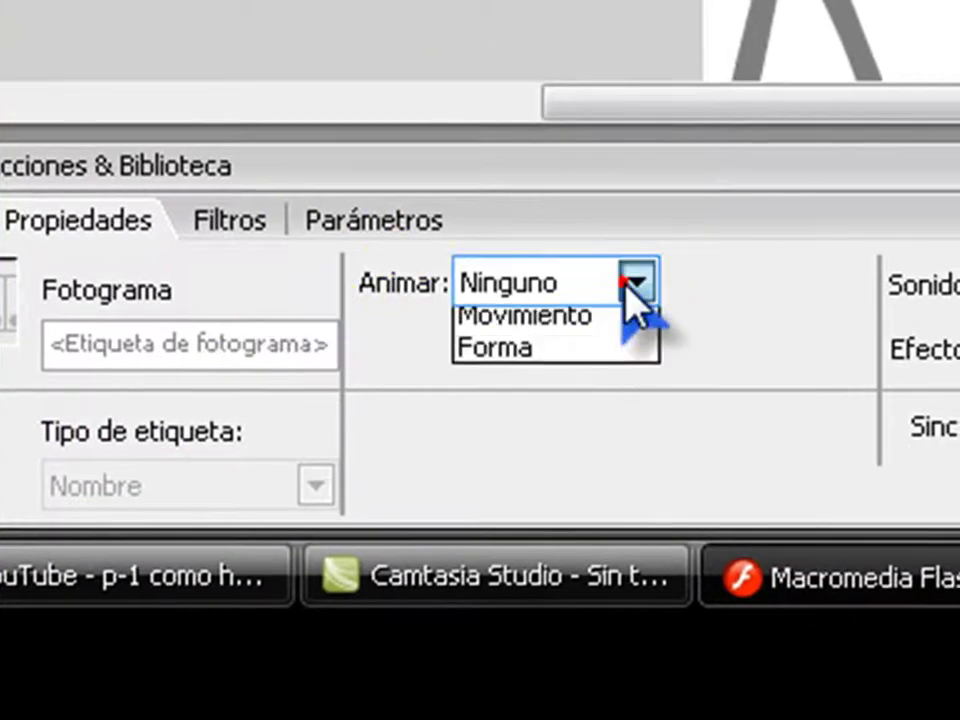
{"action": "left_click", "coordinate": [598, 358]}
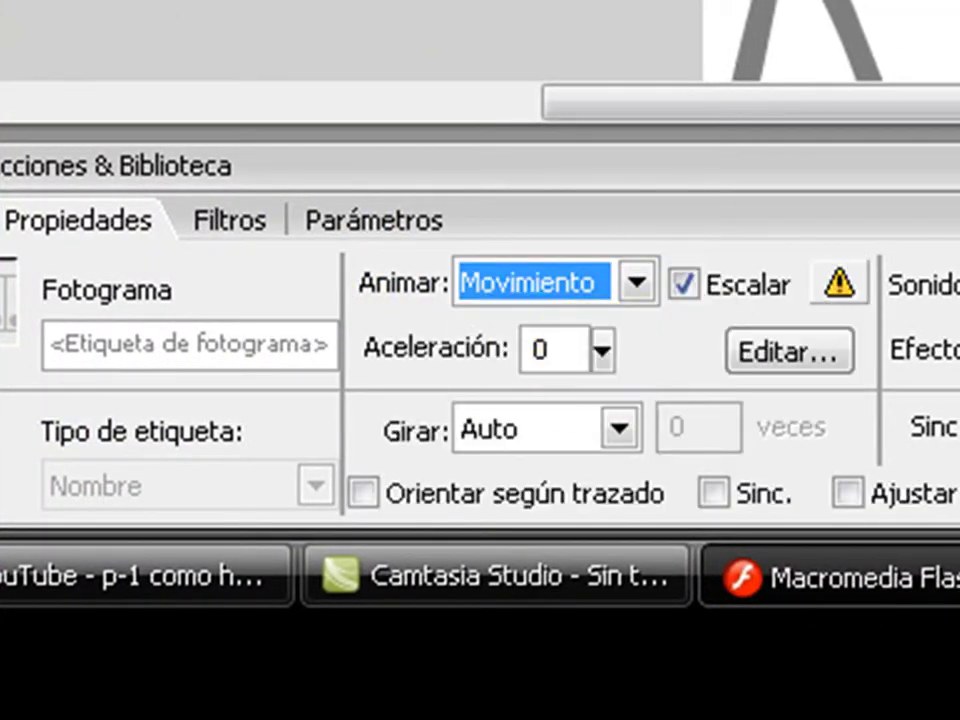
{"action": "left_click", "coordinate": [454, 54]}
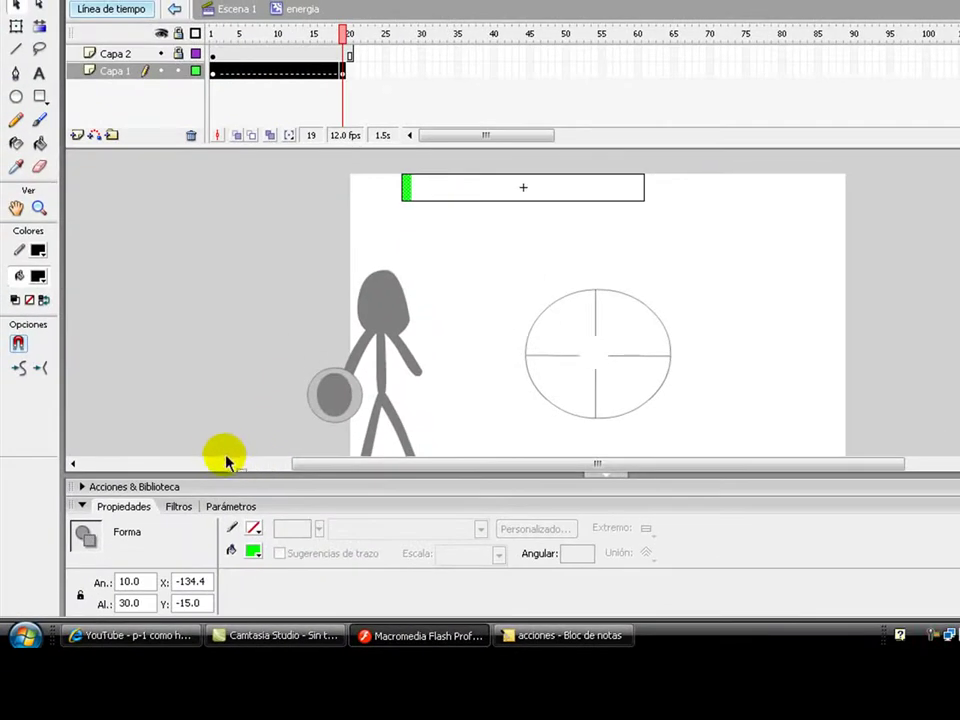
{"action": "left_click", "coordinate": [214, 72]}
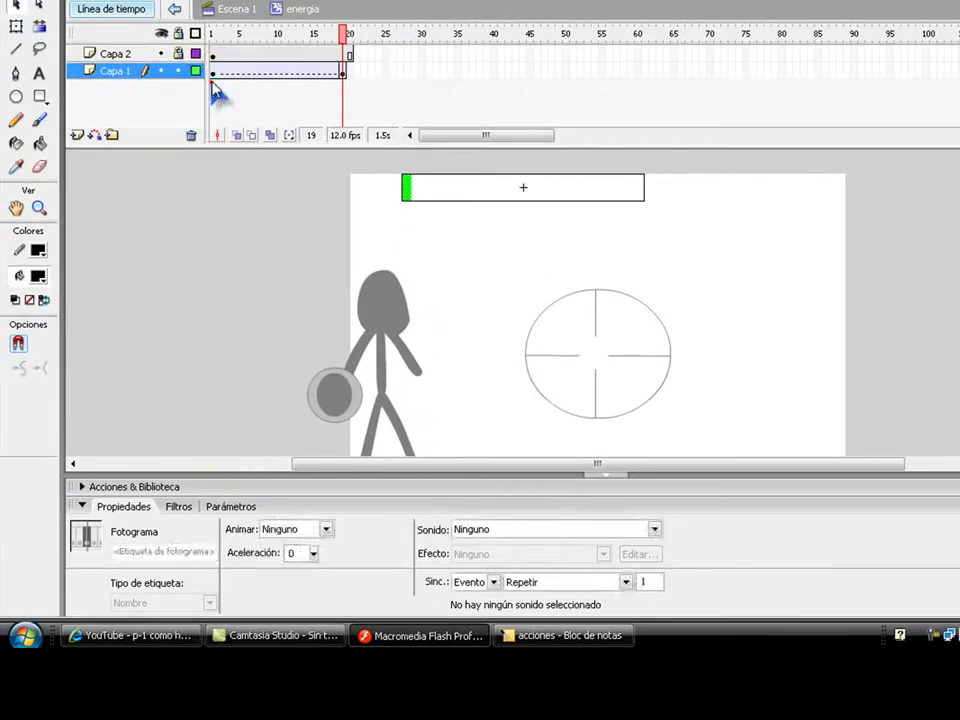
{"action": "left_click_drag", "start_coordinate": [214, 72], "coordinate": [345, 72]}
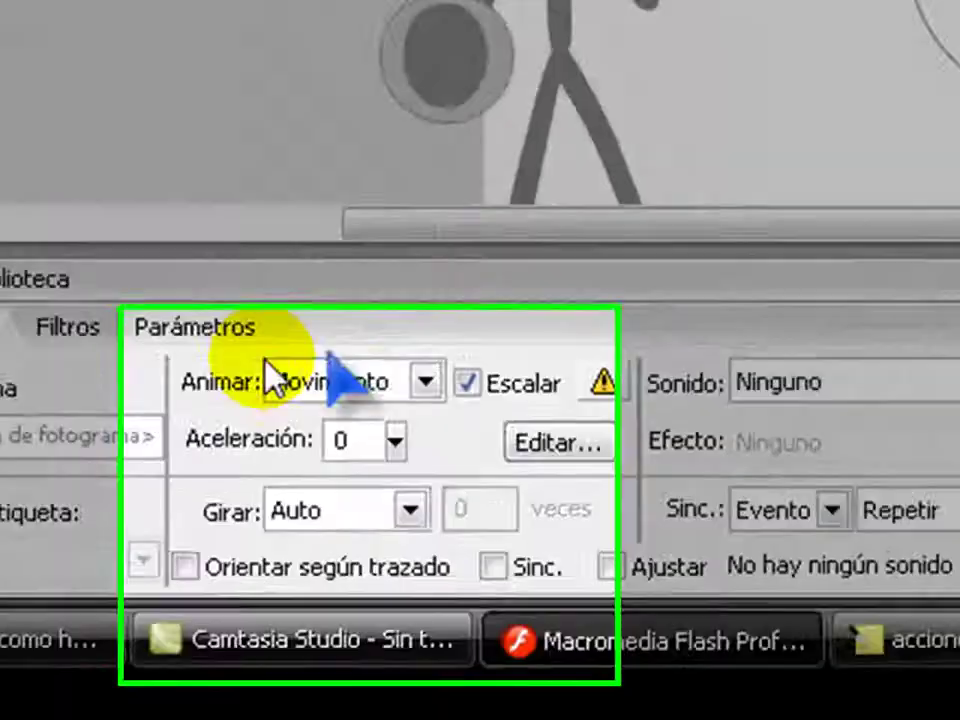
{"action": "left_click", "coordinate": [535, 145]}
{"action": "left_click", "coordinate": [482, 322]}
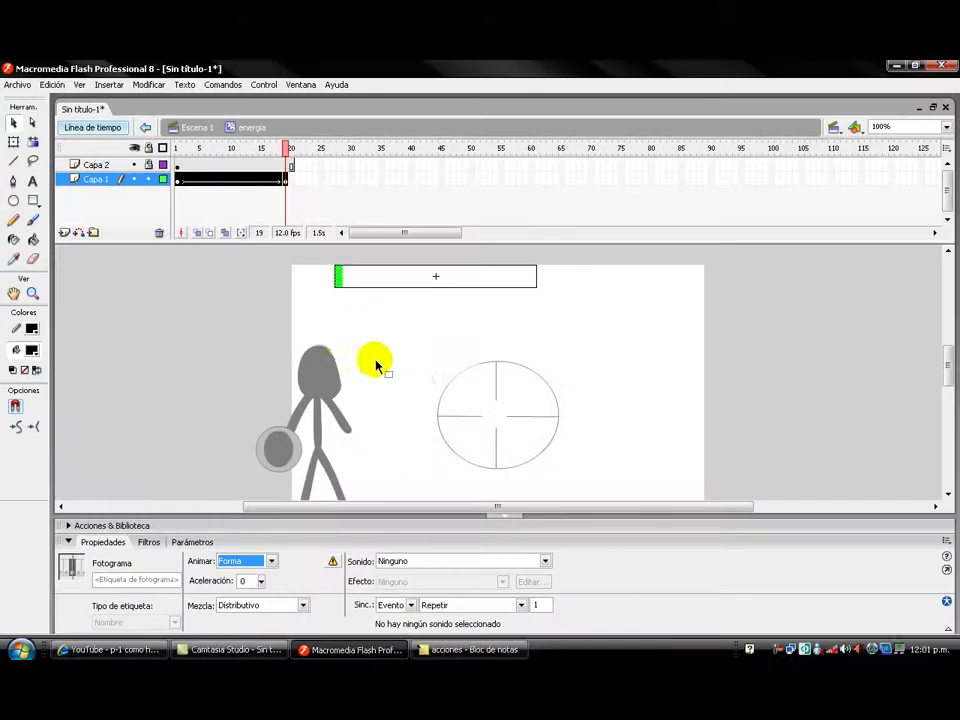
{"action": "key", "text": "Return"}
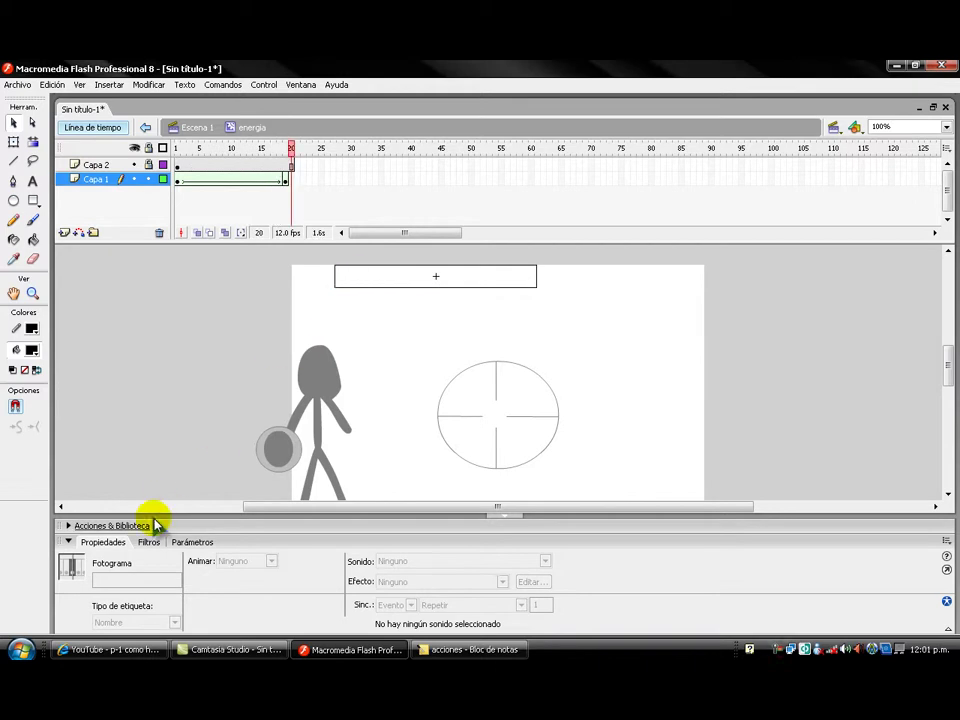
{"action": "left_click", "coordinate": [68, 543]}
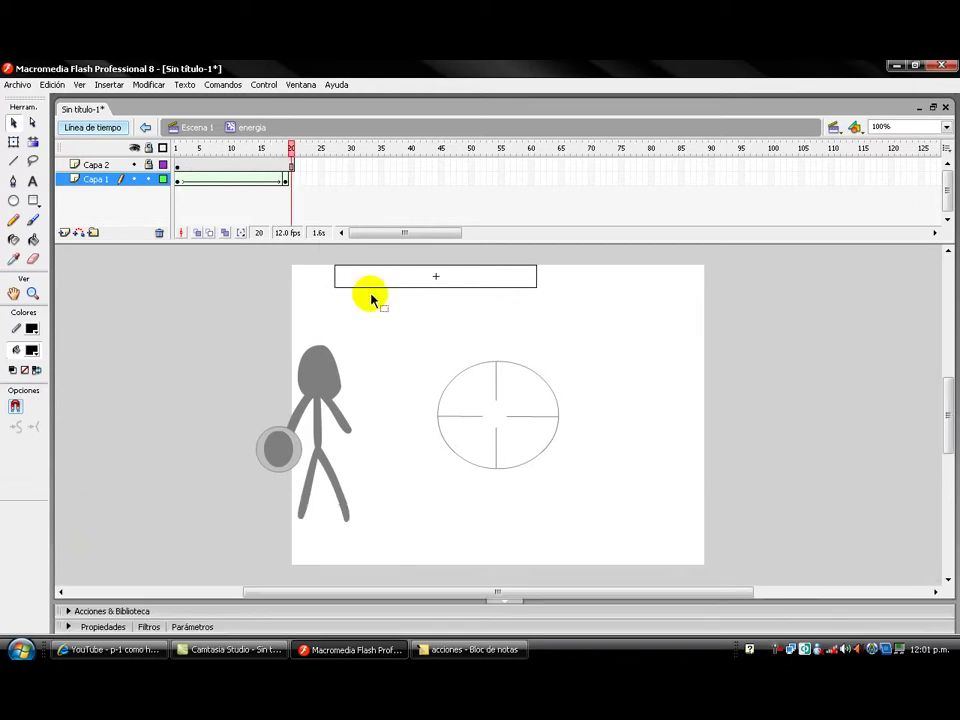
Convert frames 1 to 19 of Capa 1 into individual keyframes and set their tweening to Ninguno
{"action": "left_click", "coordinate": [183, 180]}
{"action": "left_click_drag", "start_coordinate": [181, 182], "coordinate": [286, 181]}
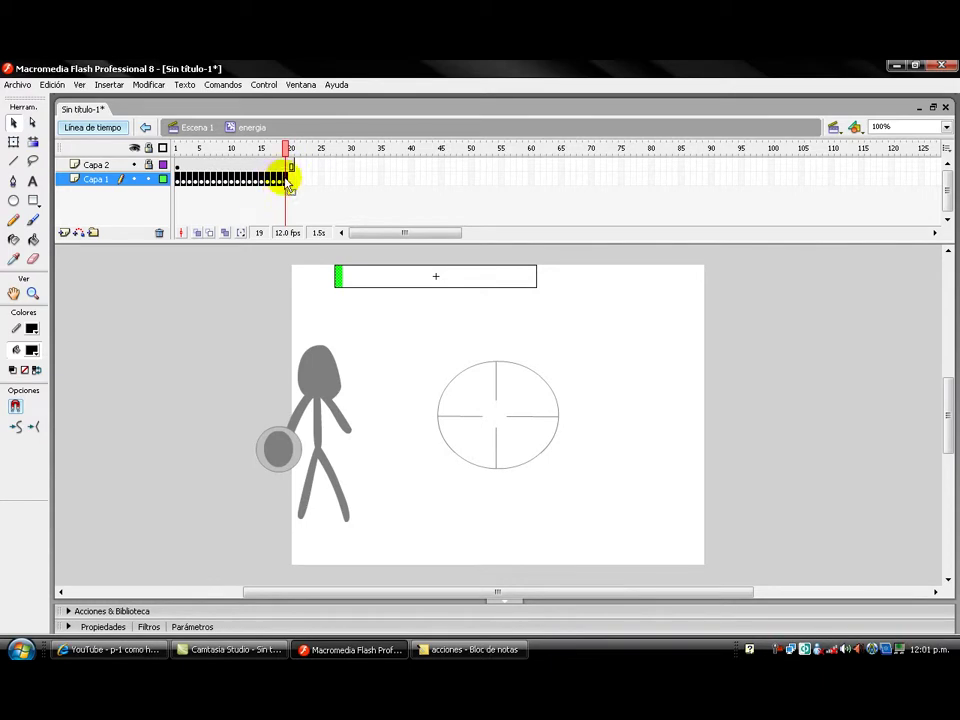
{"action": "left_click", "coordinate": [108, 627]}
{"action": "left_click", "coordinate": [272, 561]}
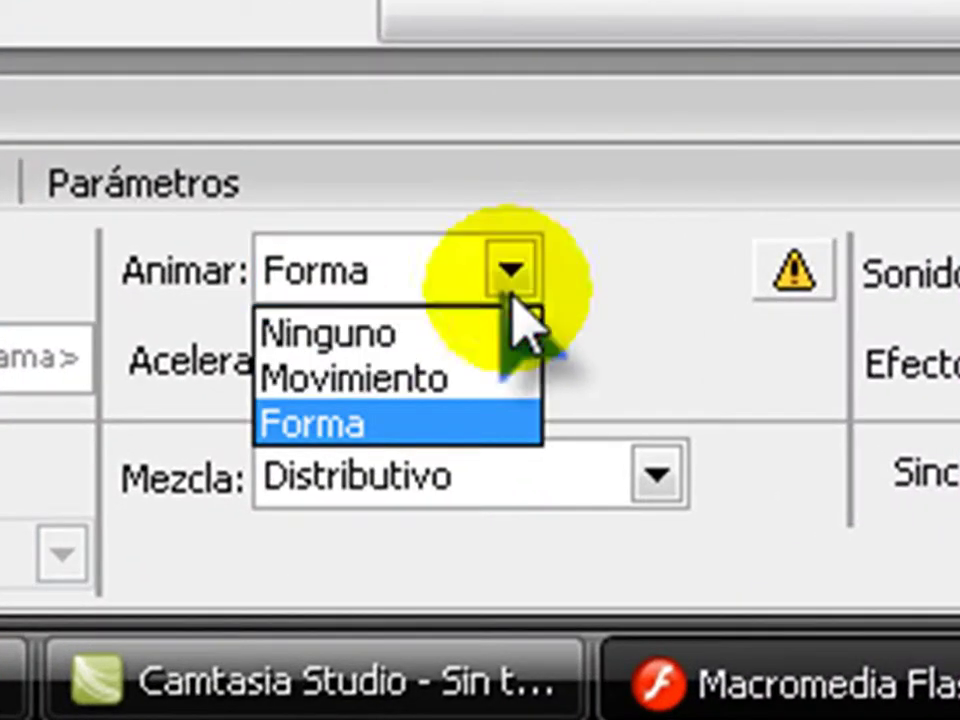
{"action": "left_click", "coordinate": [432, 338]}
{"action": "left_click", "coordinate": [70, 542]}
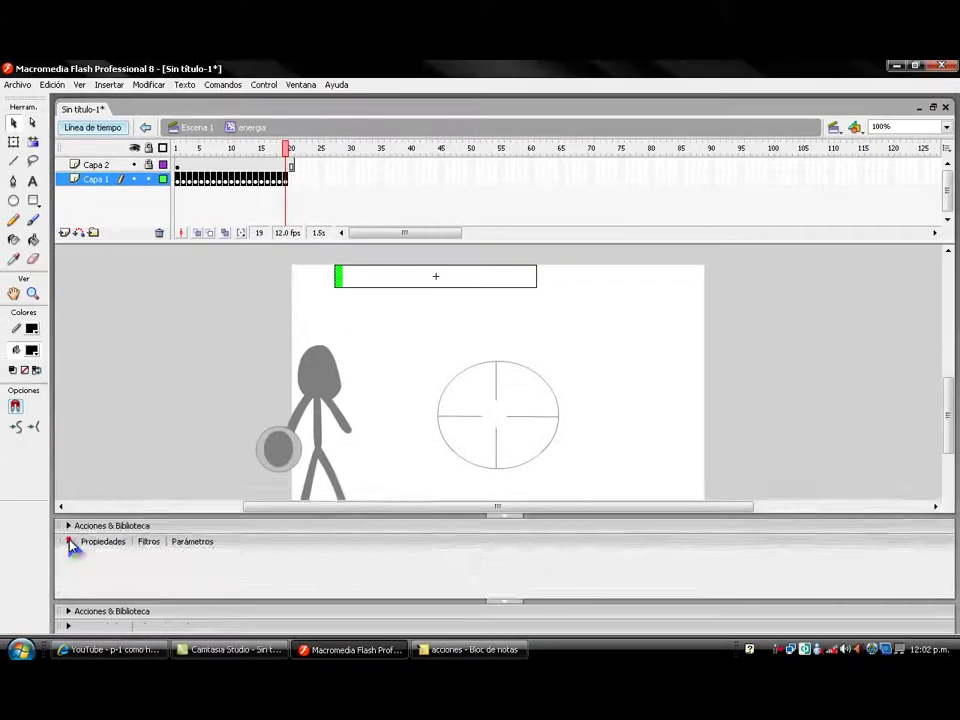
{"action": "left_click", "coordinate": [290, 388]}
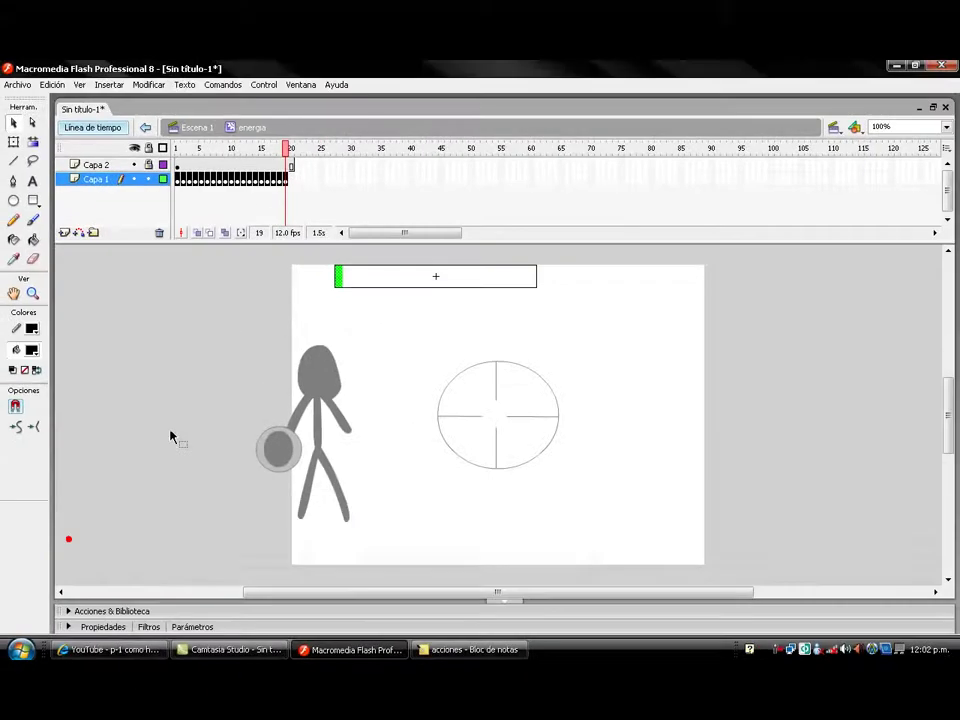
Convert frame 20 of Capa 1 into a keyframe and add a blank keyframe at frame 21
{"action": "key", "text": "Return"}
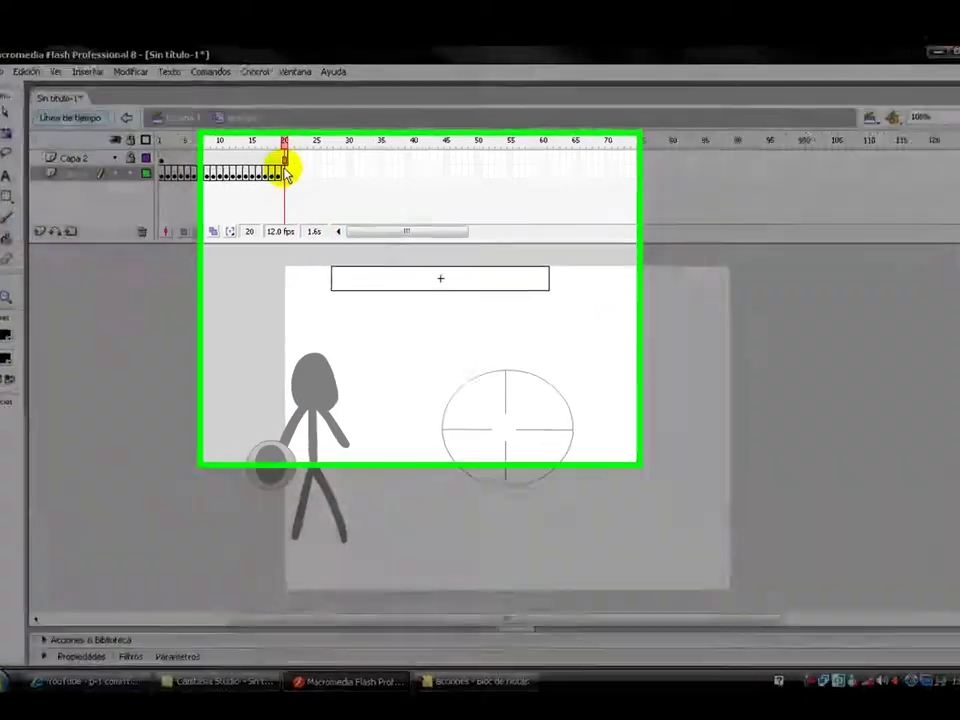
{"action": "right_click", "coordinate": [290, 177]}
{"action": "left_click", "coordinate": [407, 307]}
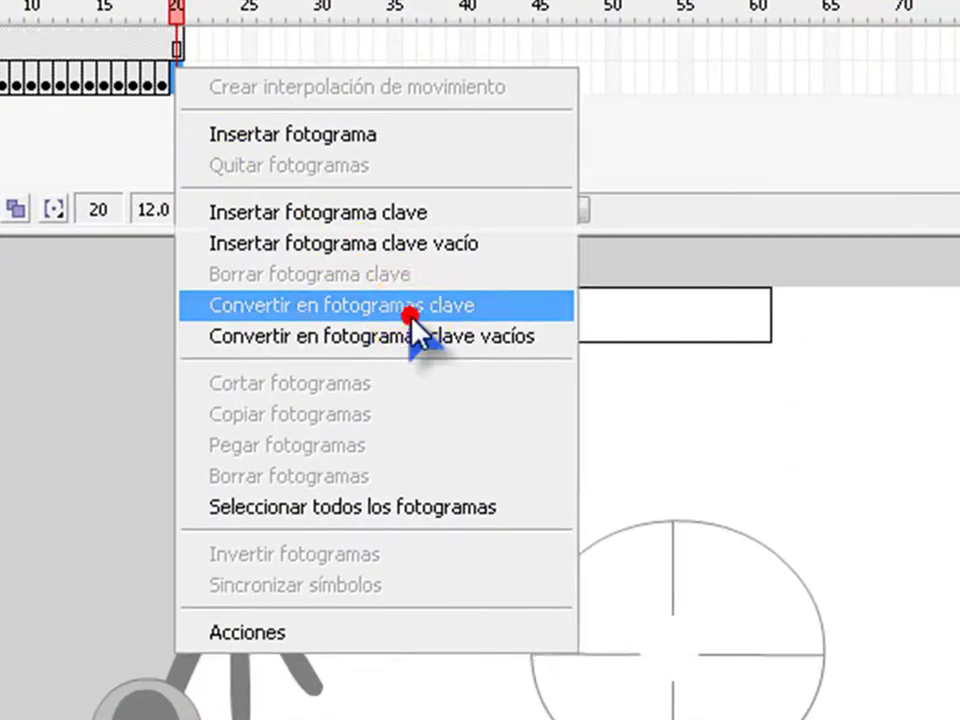
{"action": "left_click", "coordinate": [199, 121]}
{"action": "left_click", "coordinate": [174, 80]}
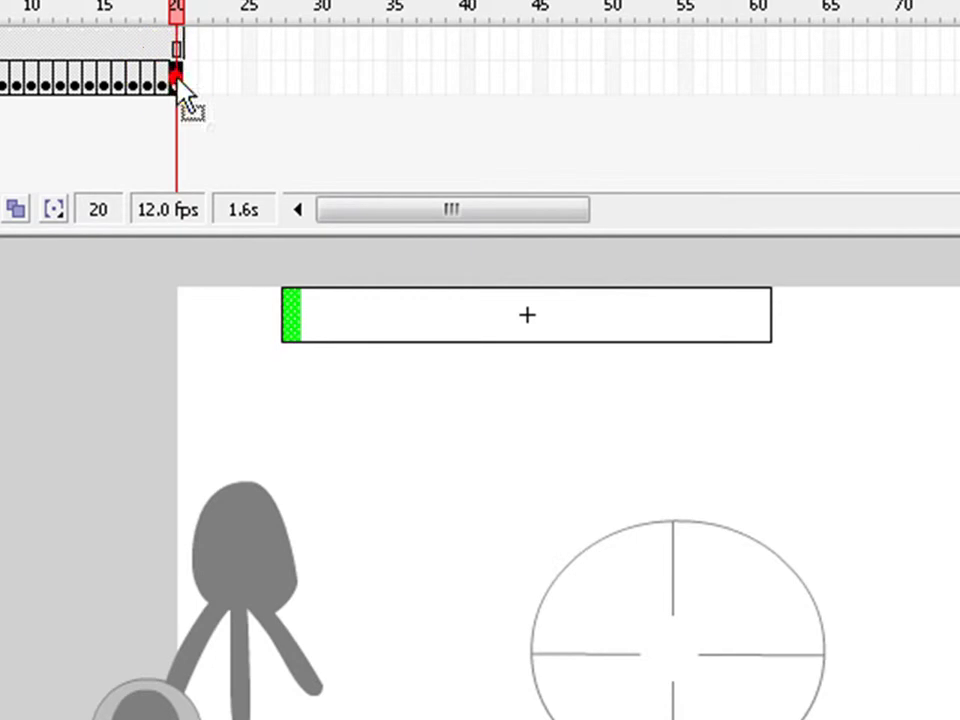
{"action": "right_click", "coordinate": [181, 73]}
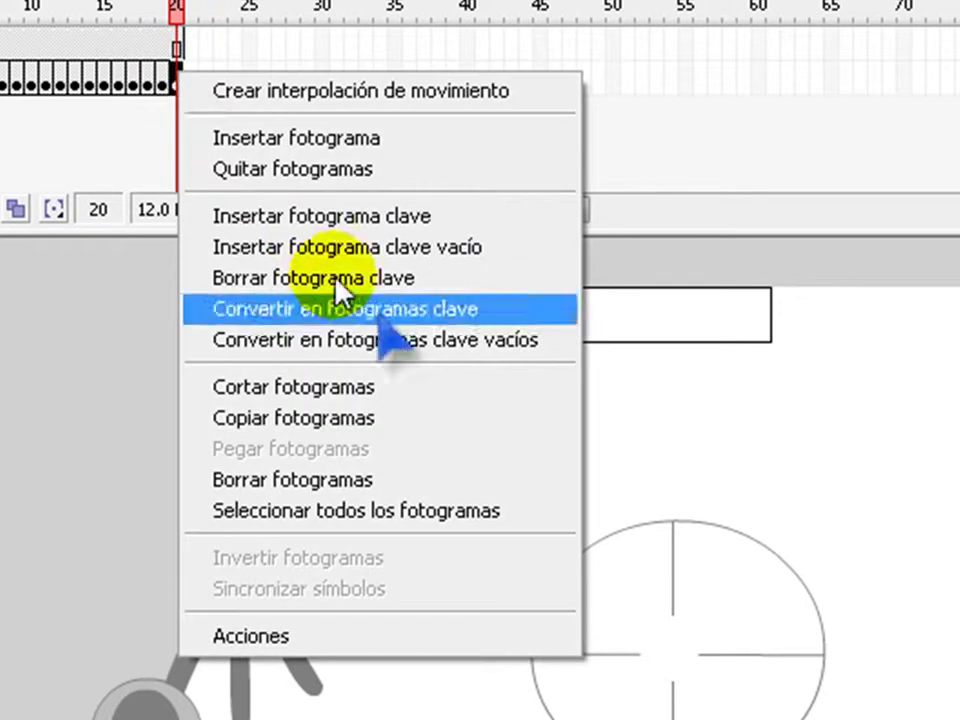
{"action": "left_click", "coordinate": [450, 340]}
{"action": "left_click", "coordinate": [188, 80]}
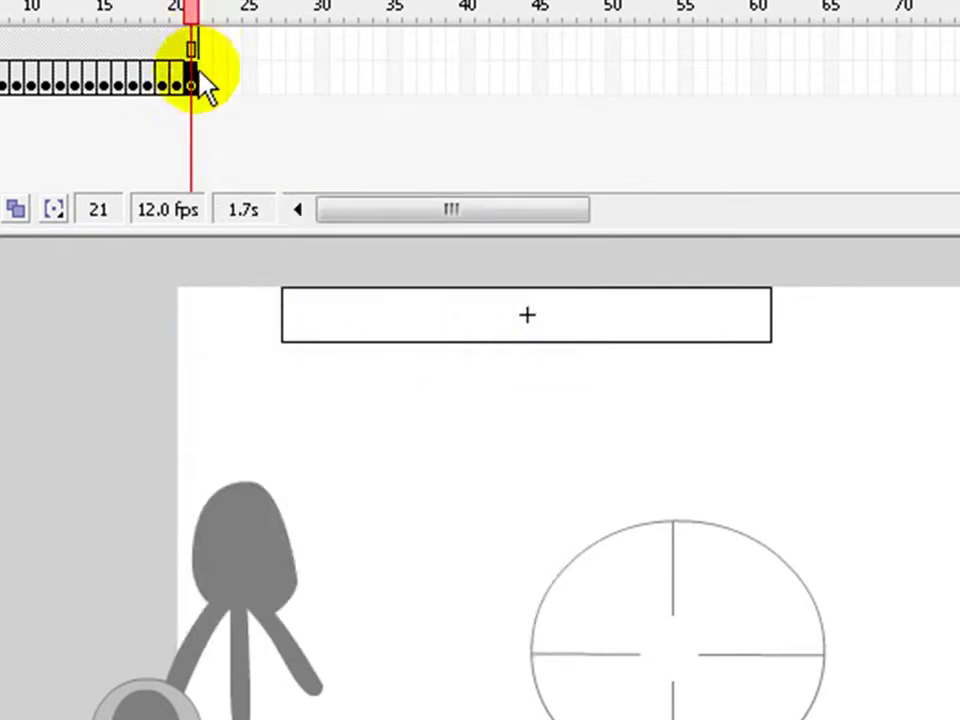
{"action": "right_click", "coordinate": [190, 72]}
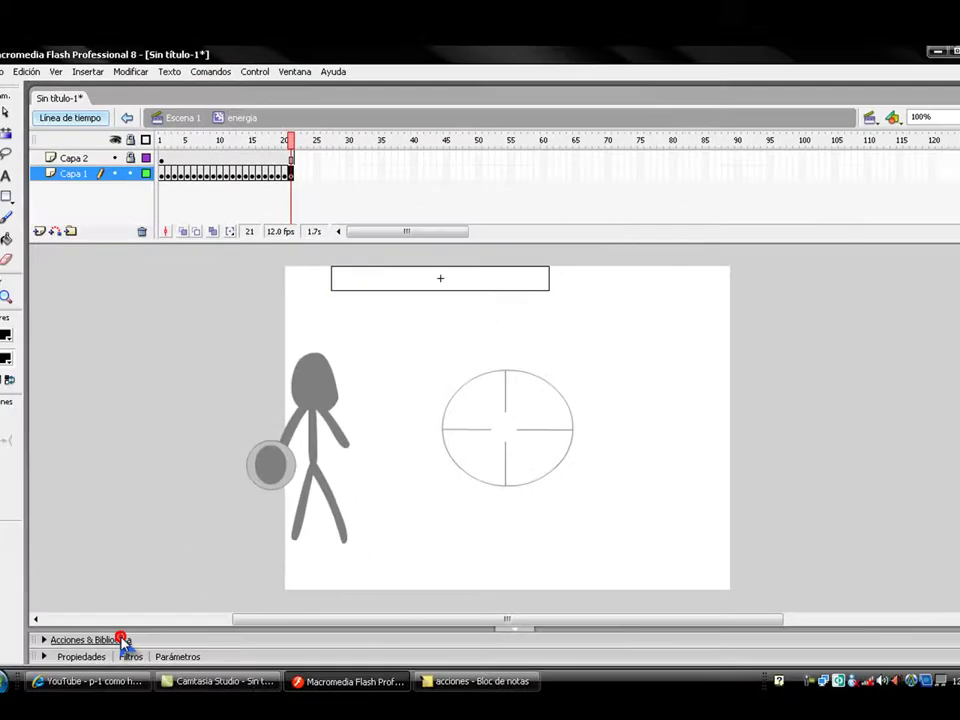
Copy _root.gotoAndStop(2); from the acciones notes in Notepad into the script of Capa 1's frame 21 in Flash and check its syntax
{"action": "left_click", "coordinate": [122, 637]}
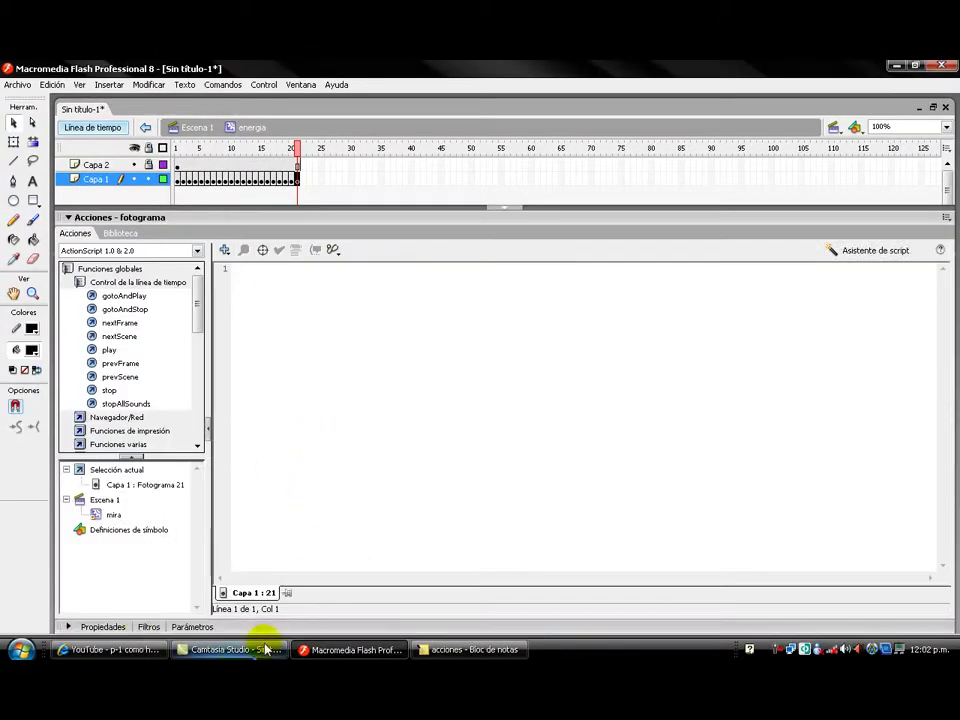
{"action": "left_click", "coordinate": [470, 650]}
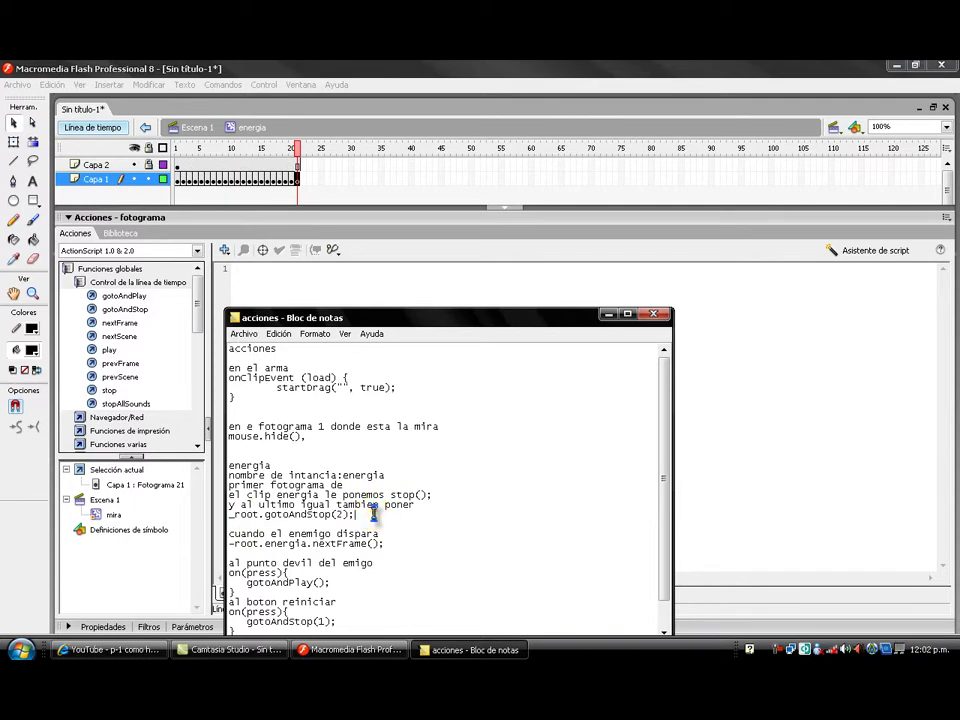
{"action": "left_click_drag", "start_coordinate": [374, 513], "coordinate": [212, 514]}
{"action": "key", "text": "ctrl+c"}
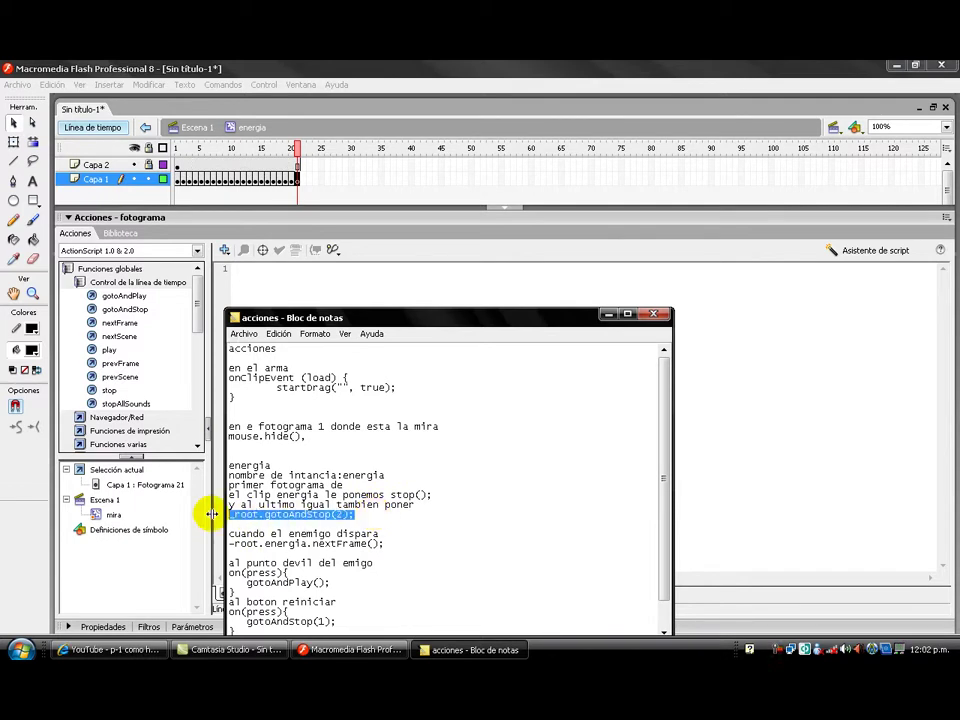
{"action": "left_click", "coordinate": [366, 289]}
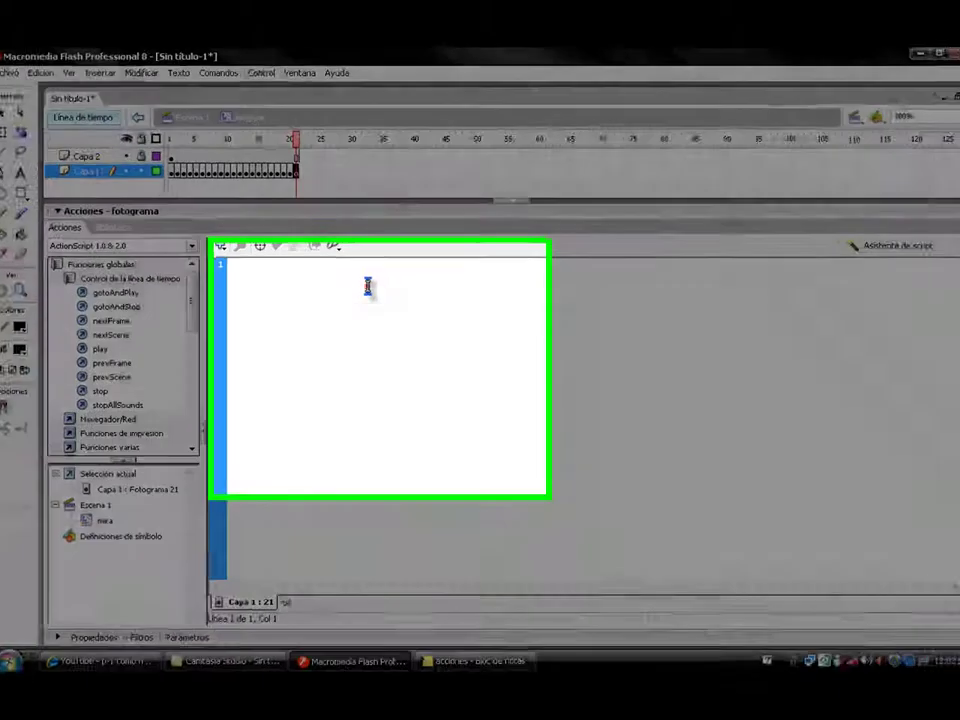
{"action": "key", "text": "ctrl+v"}
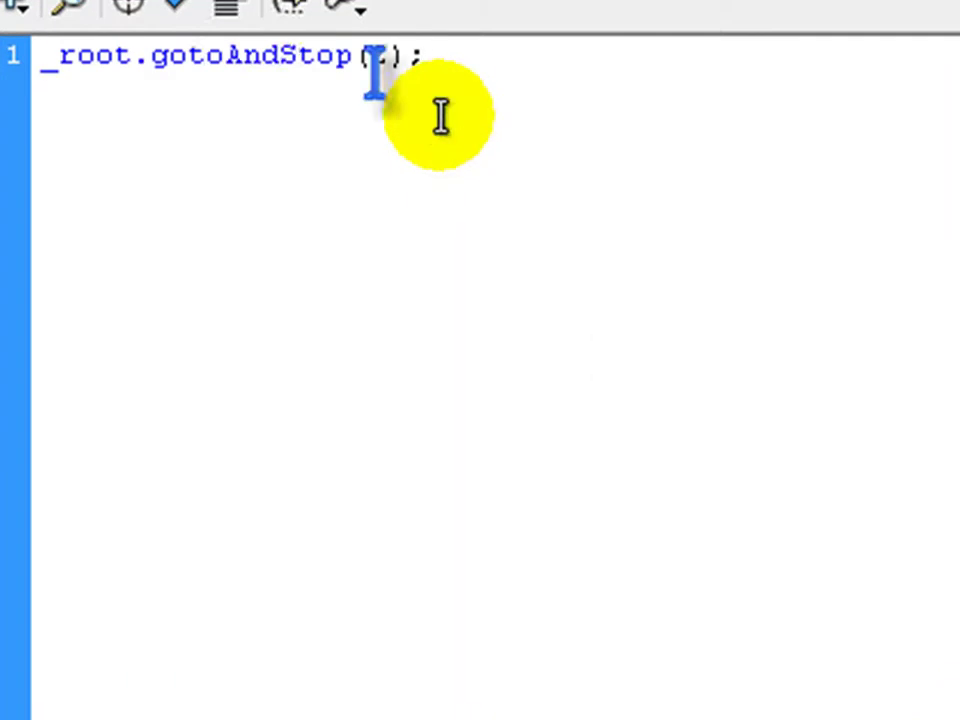
{"action": "left_click", "coordinate": [180, 8]}
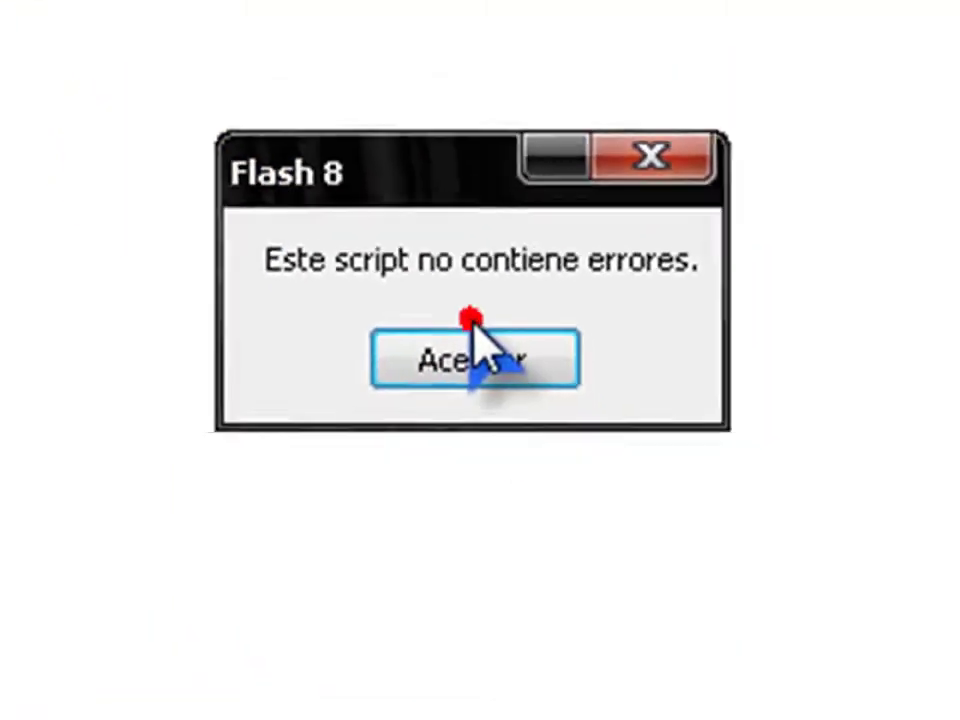
{"action": "left_click", "coordinate": [471, 322]}
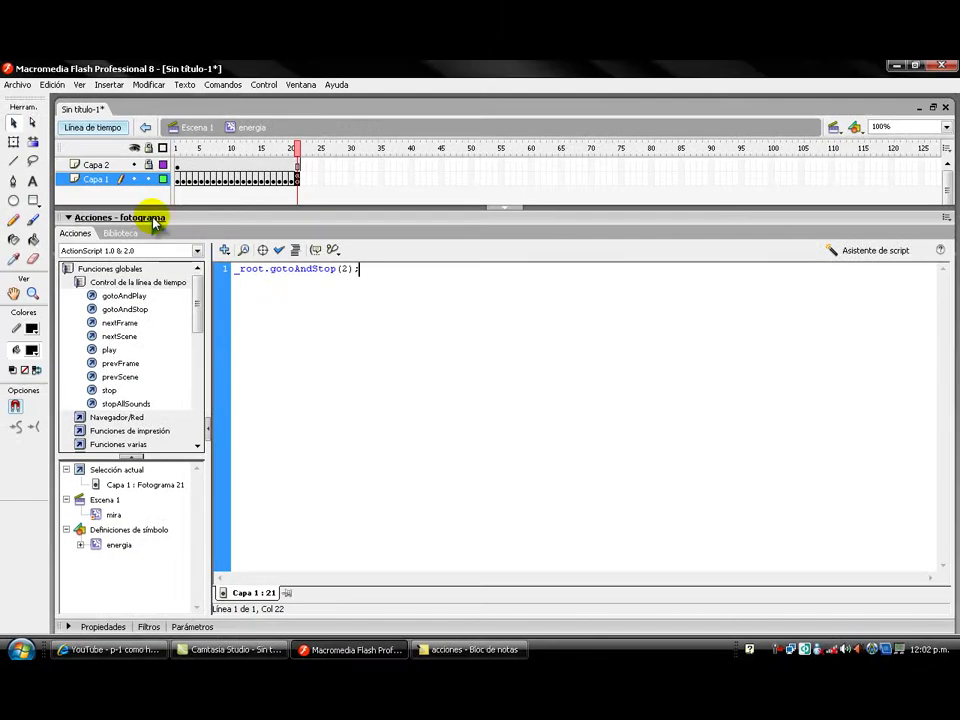
{"action": "left_click", "coordinate": [189, 219]}
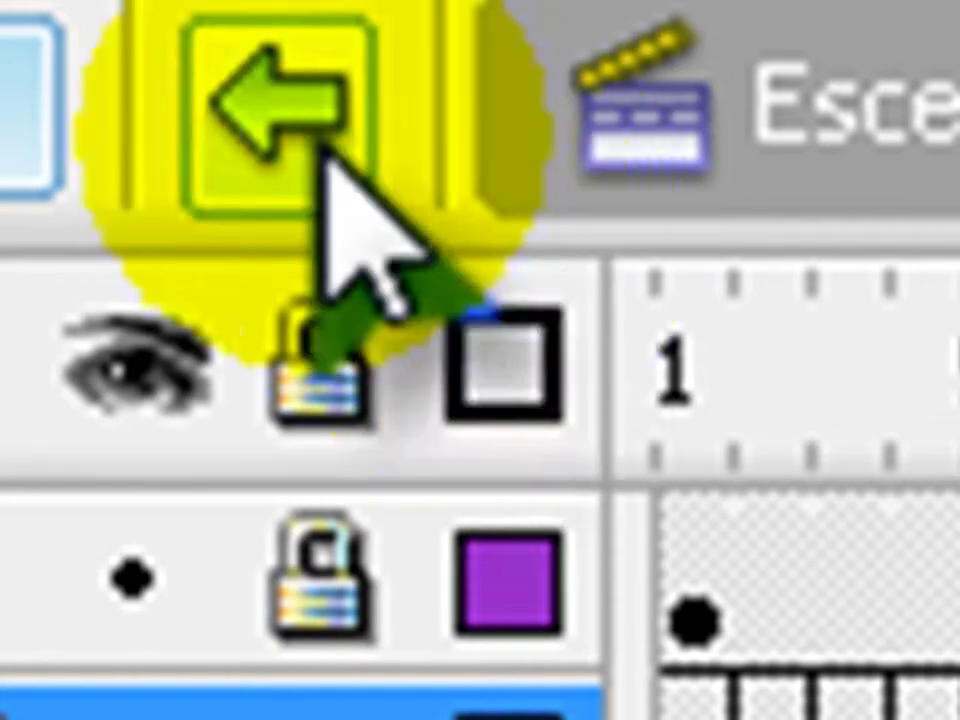
Go back to Escena 1, open the enemigo clip for editing and select the shooting keyframe at frame 15 of Capa 3
{"action": "left_click", "coordinate": [280, 100]}
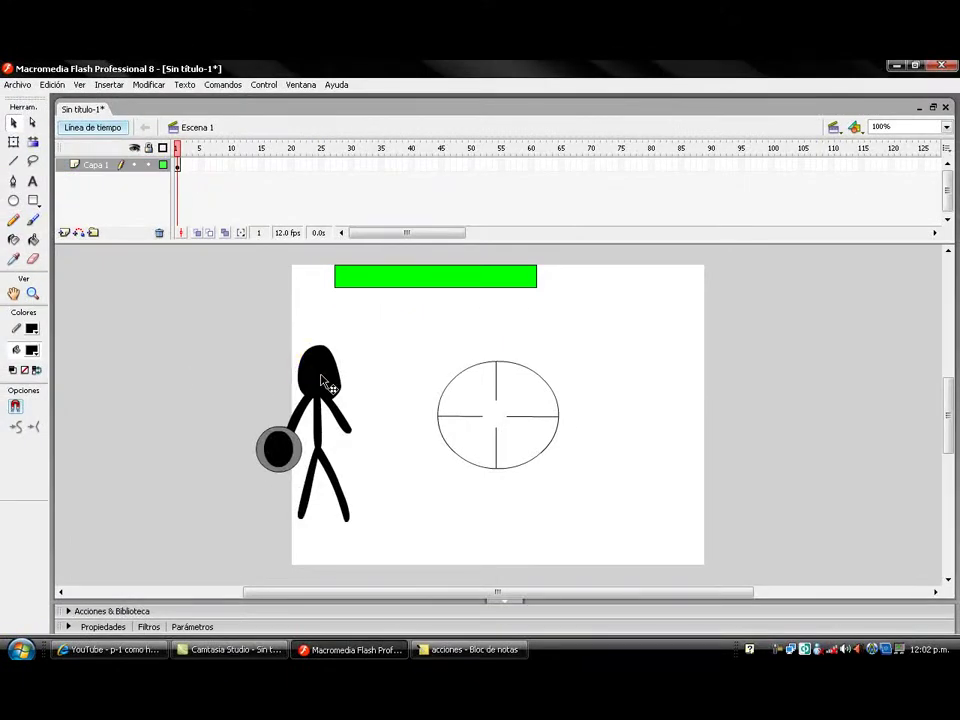
{"action": "double_click", "coordinate": [322, 380]}
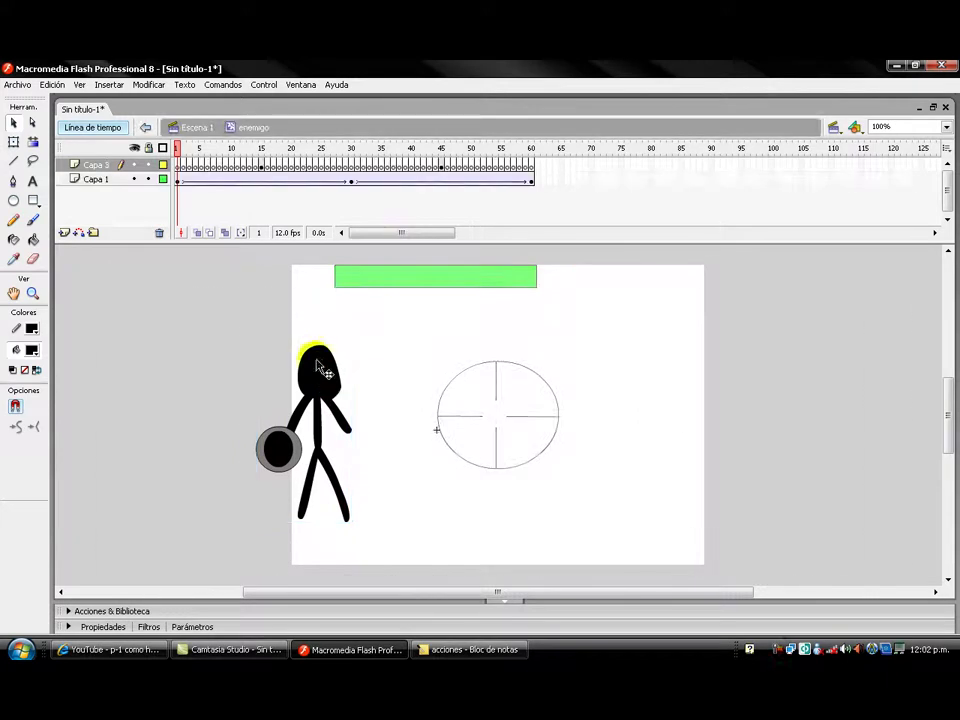
{"action": "left_click", "coordinate": [526, 180]}
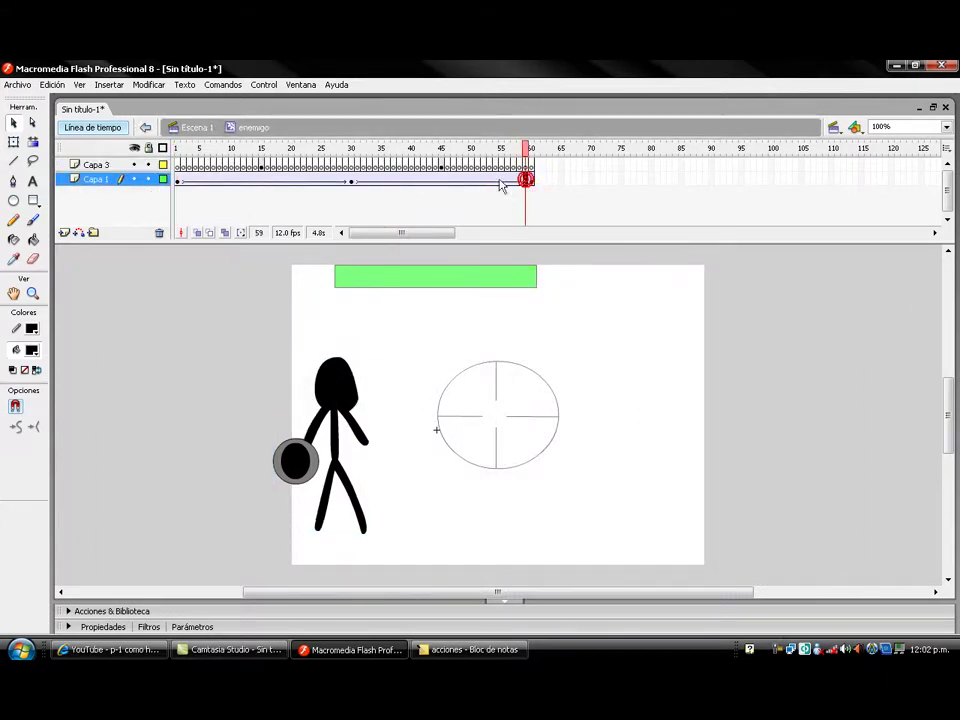
{"action": "left_click", "coordinate": [262, 165]}
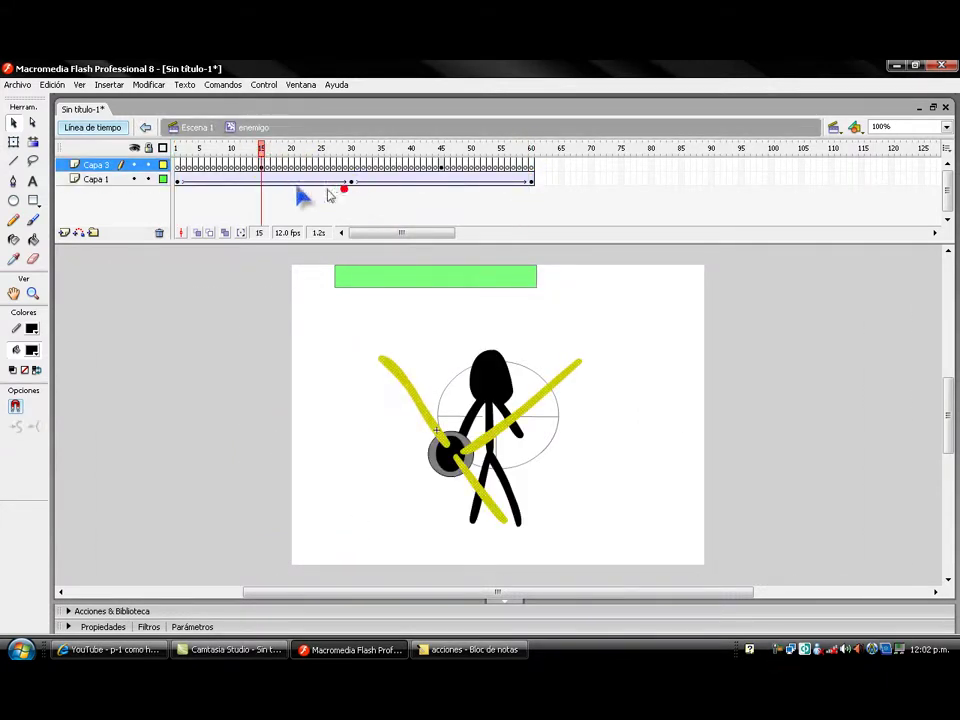
{"action": "left_click", "coordinate": [225, 179]}
{"action": "left_click", "coordinate": [262, 179]}
{"action": "left_click", "coordinate": [262, 165]}
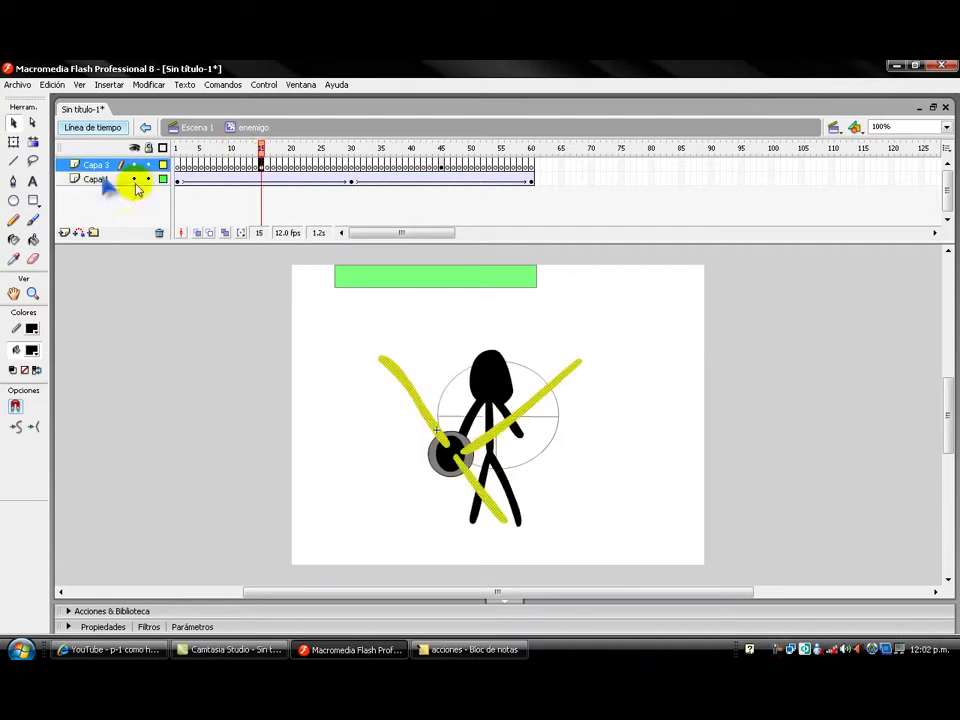
{"action": "left_click", "coordinate": [249, 166]}
{"action": "left_click", "coordinate": [261, 166]}
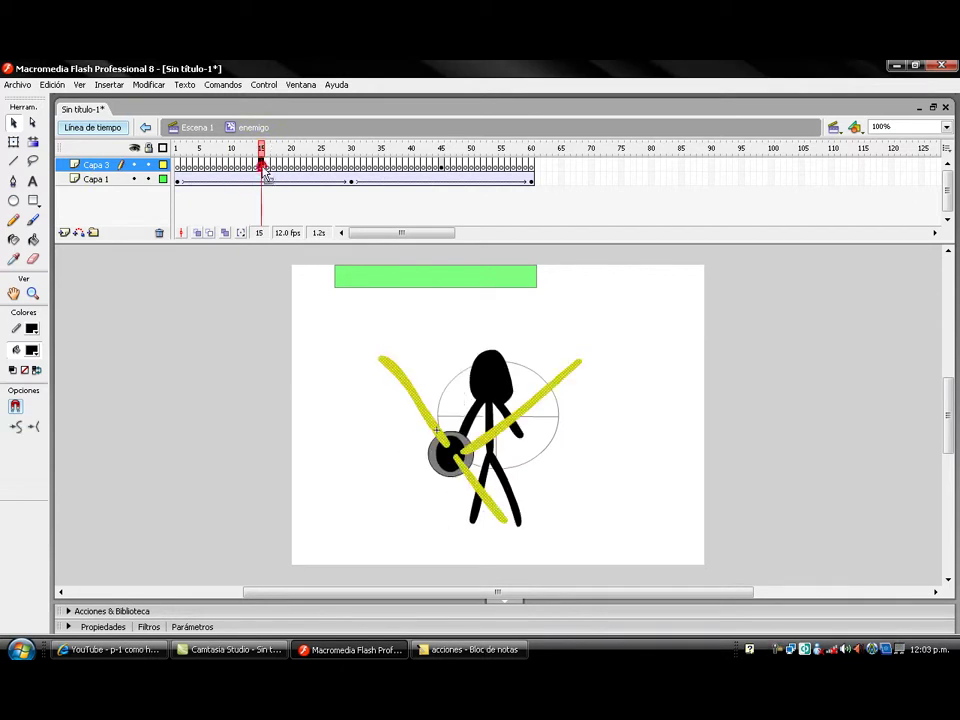
Open frame 15's script, switch to the acciones notes in Notepad, and correct and copy the enemy-shot line as _root.energia.nextFrame();
{"action": "left_click", "coordinate": [146, 610]}
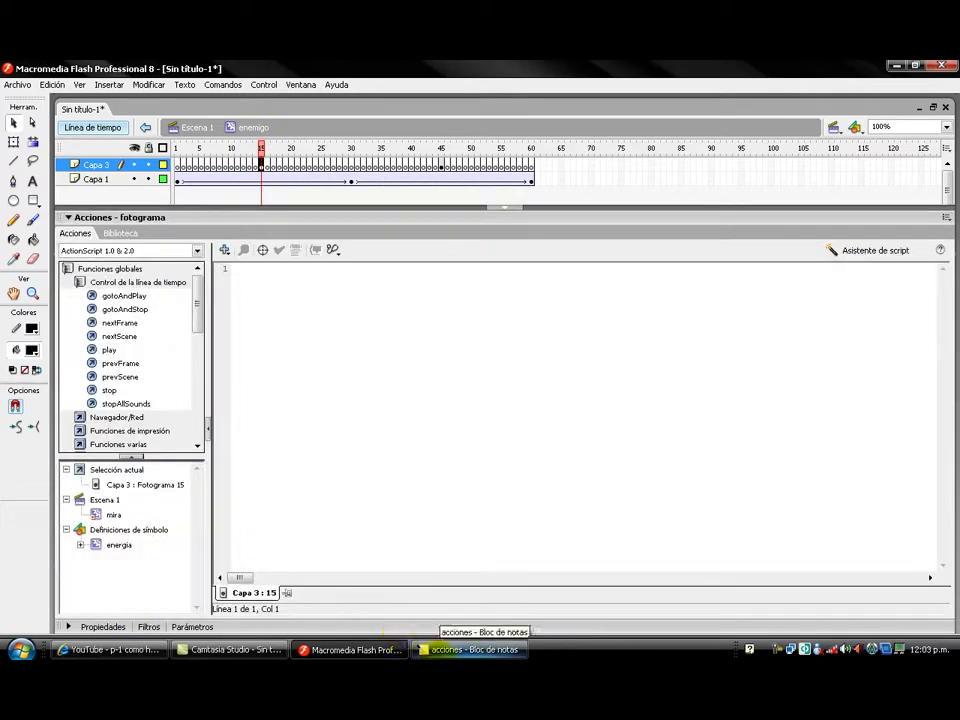
{"action": "left_click", "coordinate": [445, 650]}
{"action": "left_click", "coordinate": [482, 541]}
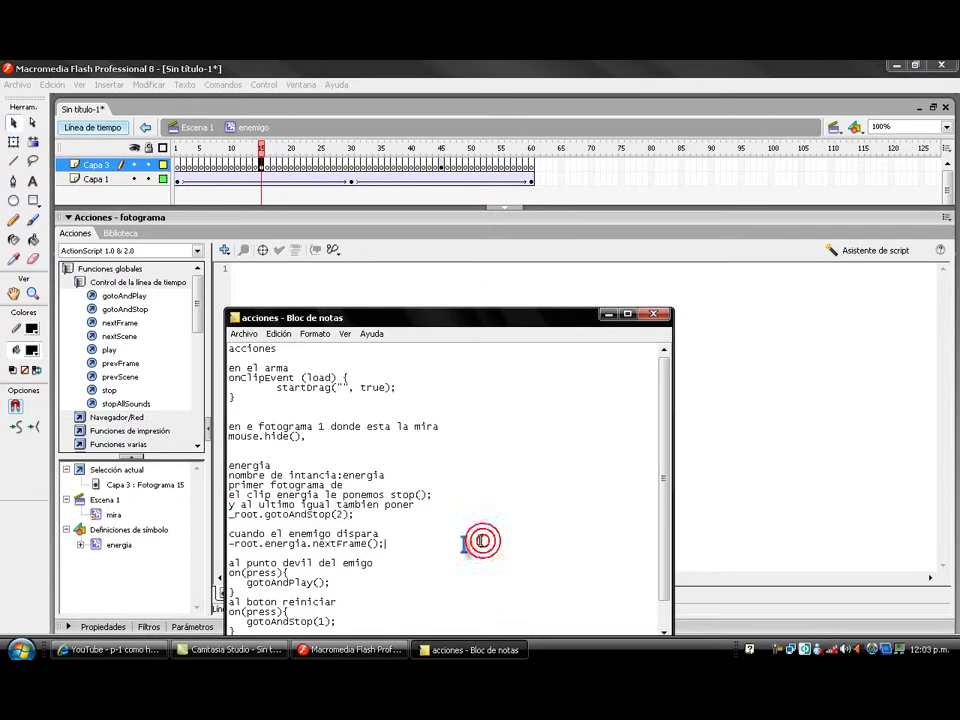
{"action": "left_click_drag", "start_coordinate": [386, 546], "coordinate": [228, 545]}
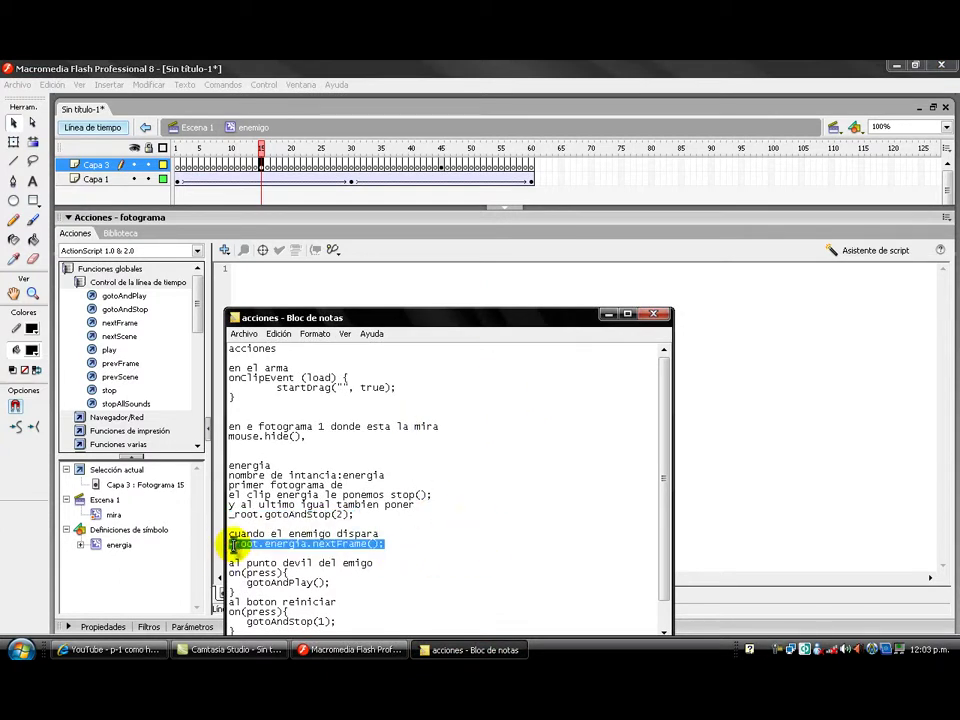
{"action": "left_click", "coordinate": [231, 545]}
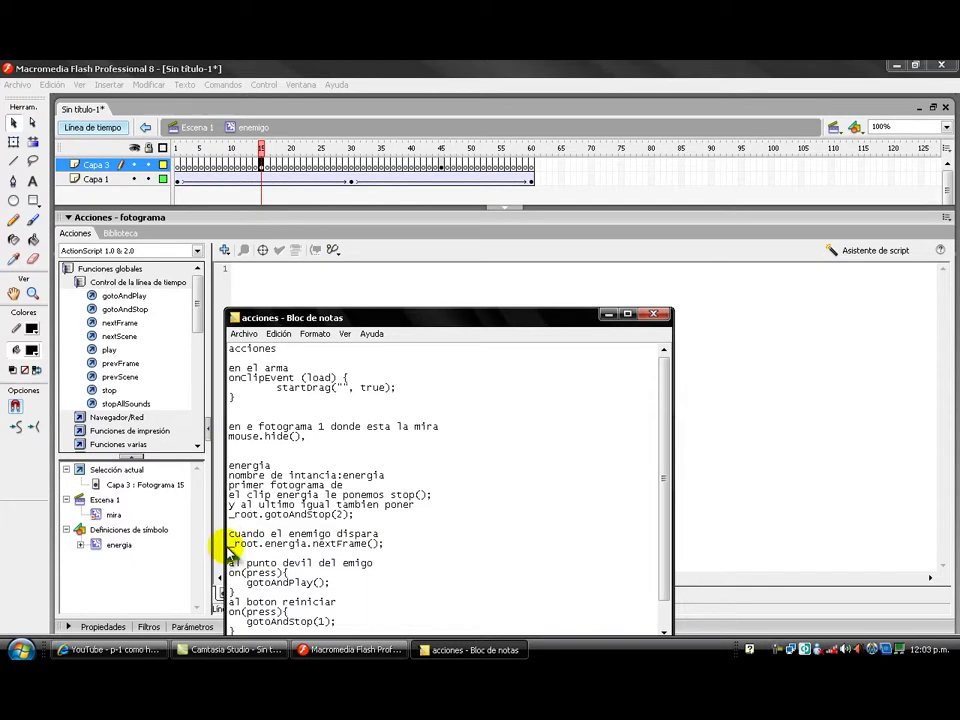
{"action": "left_click_drag", "start_coordinate": [228, 545], "coordinate": [385, 545]}
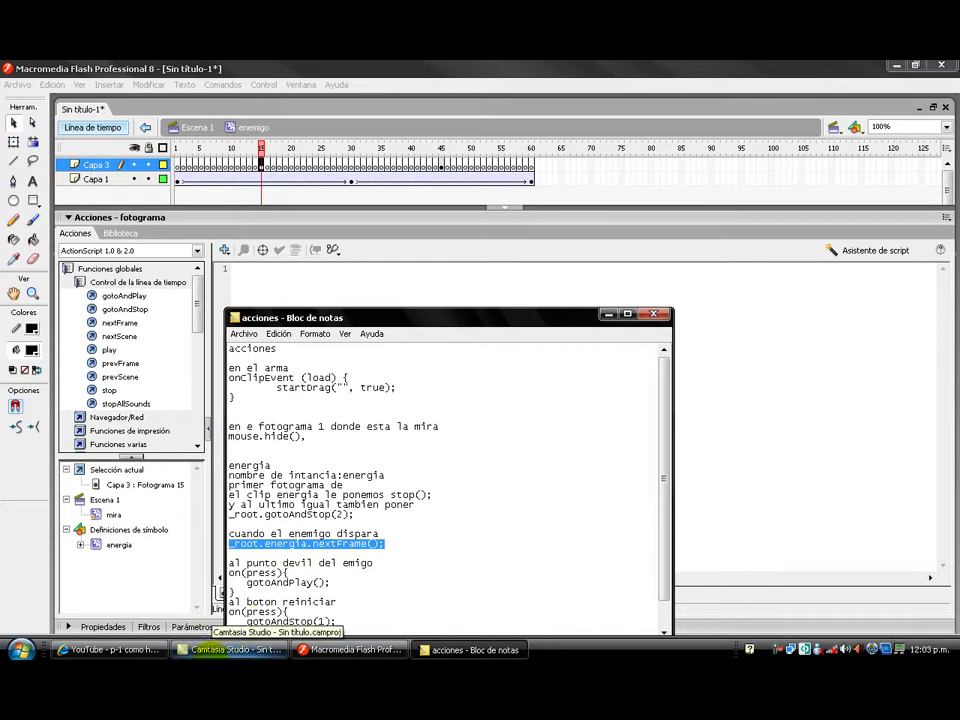
Back in Flash, paste _root.energia.nextFrame(); into the script of Capa 3's frame 15 and check its syntax
{"action": "left_click", "coordinate": [330, 651]}
{"action": "left_click", "coordinate": [345, 347]}
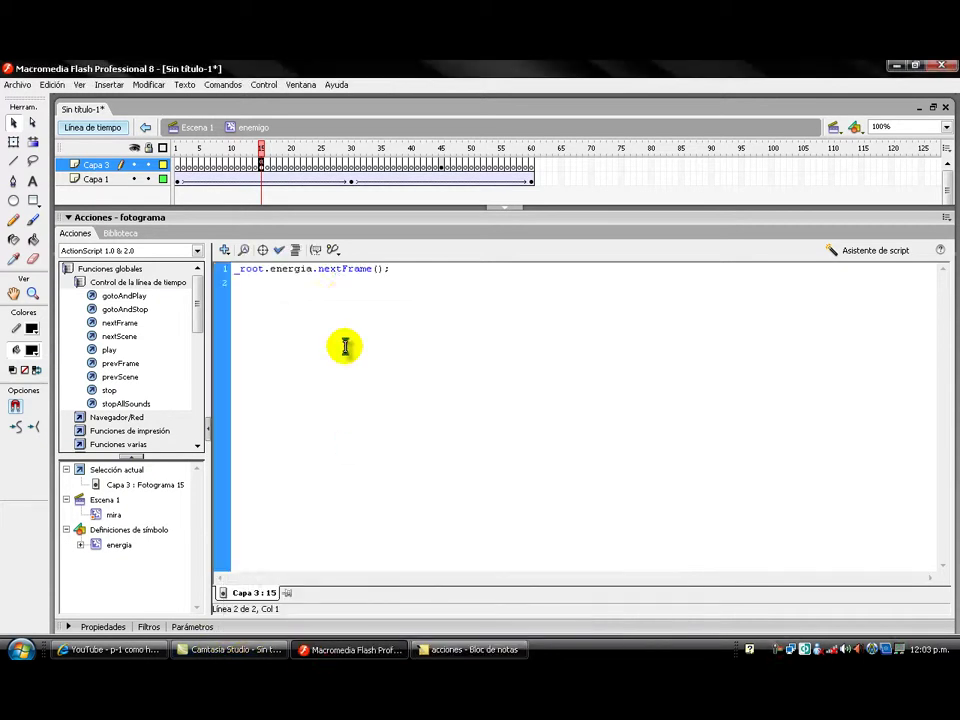
{"action": "left_click", "coordinate": [279, 250]}
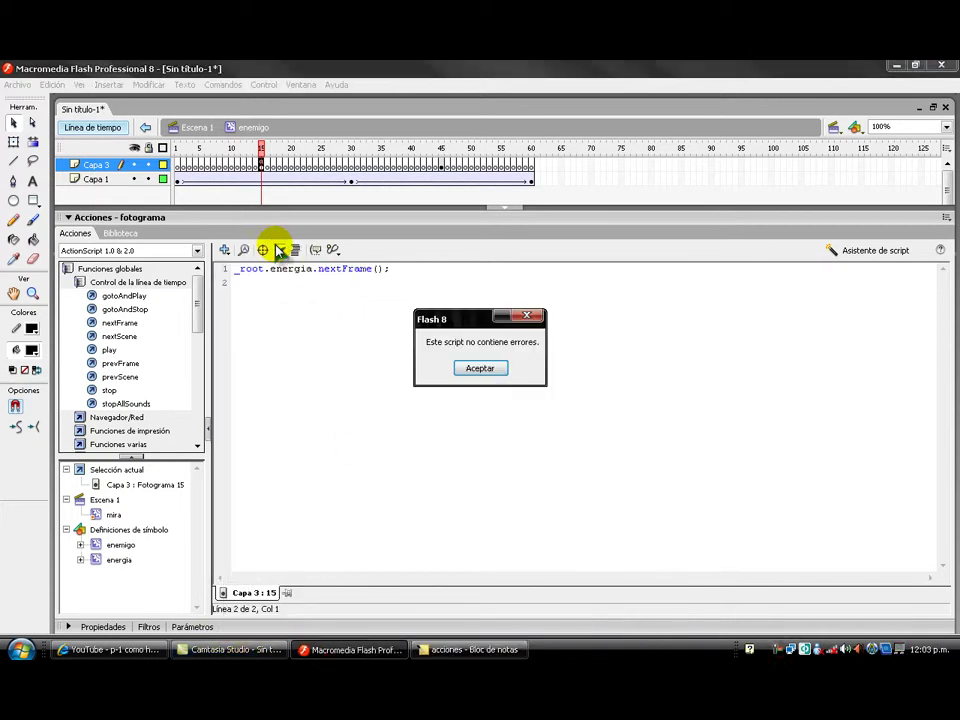
{"action": "left_click", "coordinate": [488, 368]}
{"action": "left_click", "coordinate": [137, 220]}
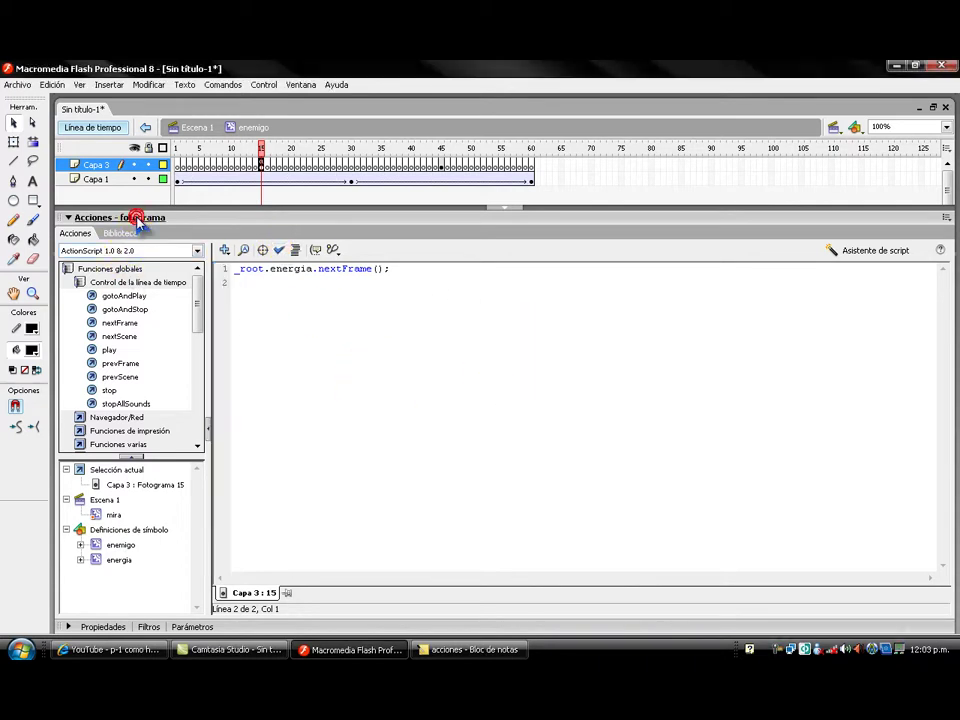
Copy the _root.energia.nextFrame(); line from frame 15's script into the script of Capa 3's frame 45
{"action": "triple_click", "coordinate": [379, 272]}
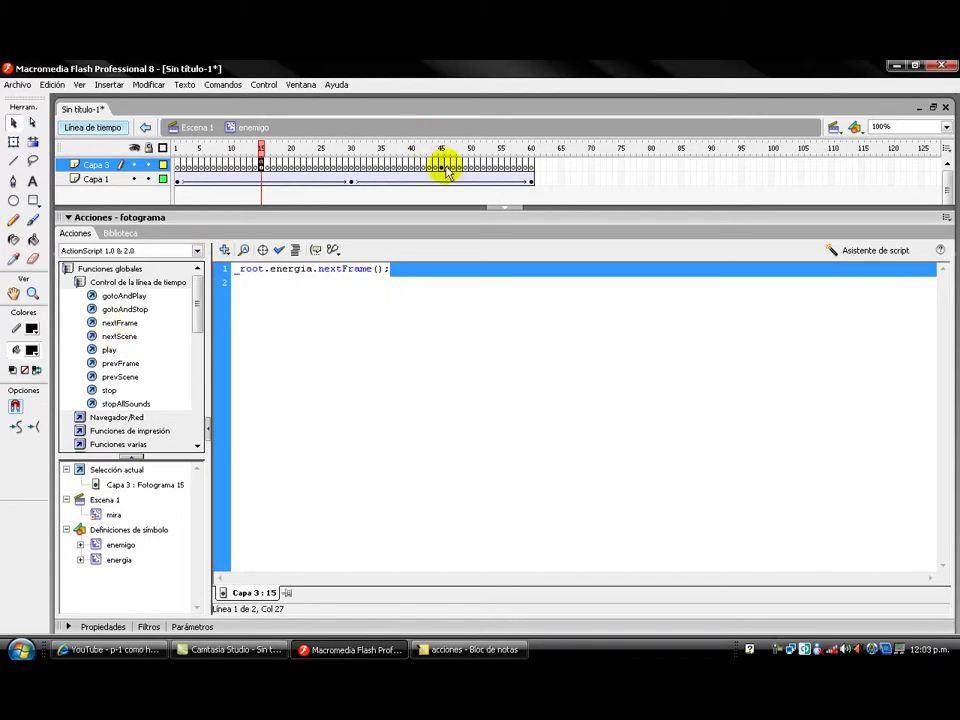
{"action": "left_click", "coordinate": [132, 218]}
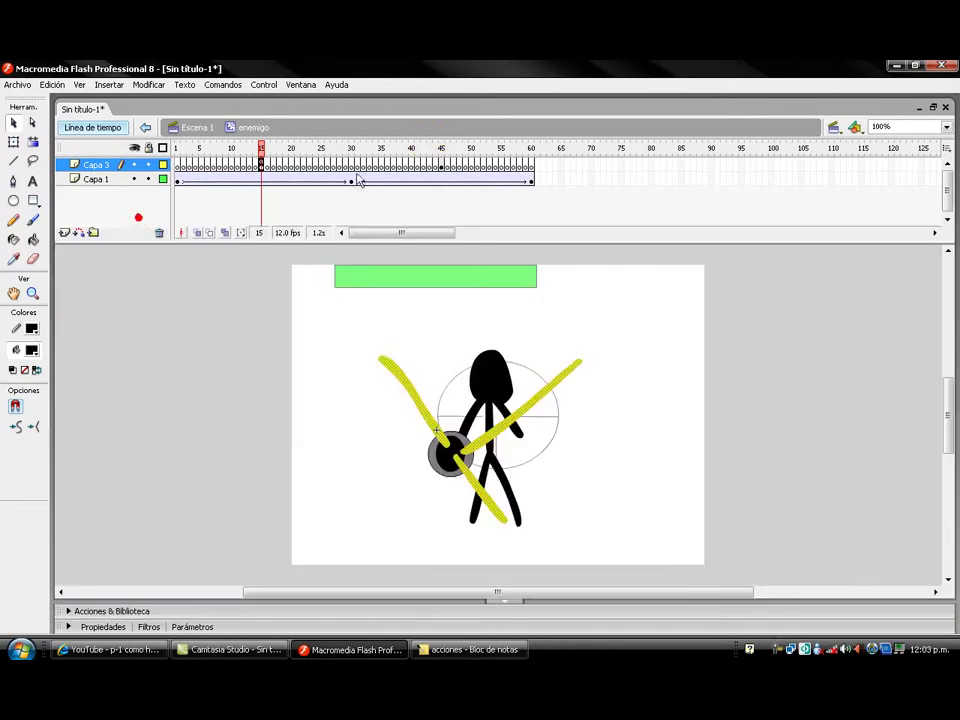
{"action": "mouse_move", "coordinate": [430, 168]}
{"action": "left_mouse_down"}
{"action": "mouse_move", "coordinate": [422, 168]}
{"action": "mouse_move", "coordinate": [441, 168]}
{"action": "left_mouse_up"}
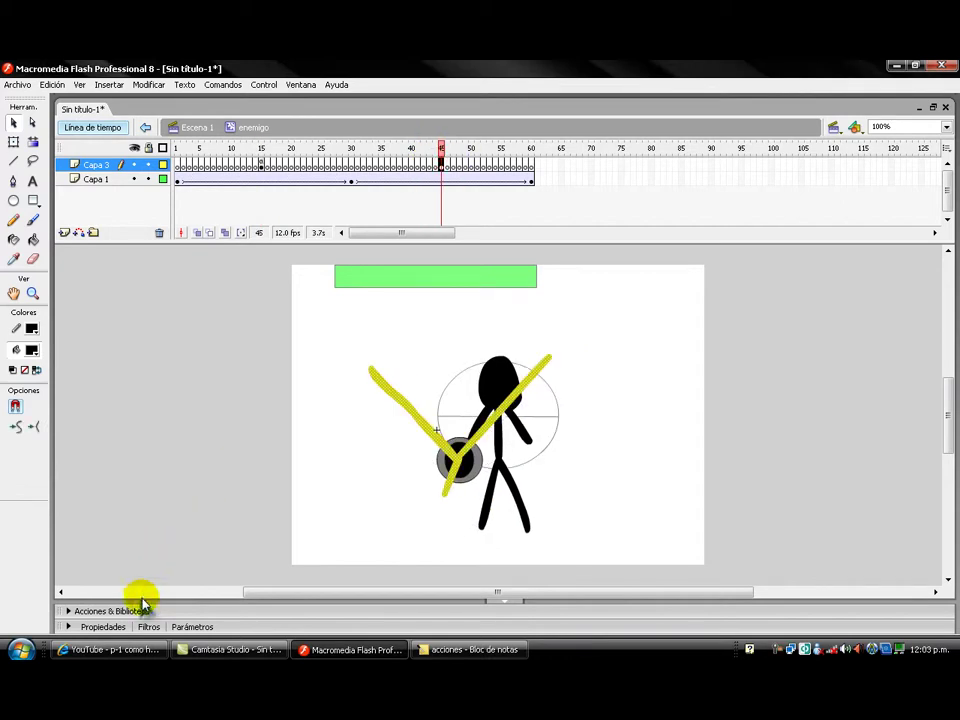
{"action": "left_click", "coordinate": [143, 607]}
{"action": "left_click", "coordinate": [315, 430]}
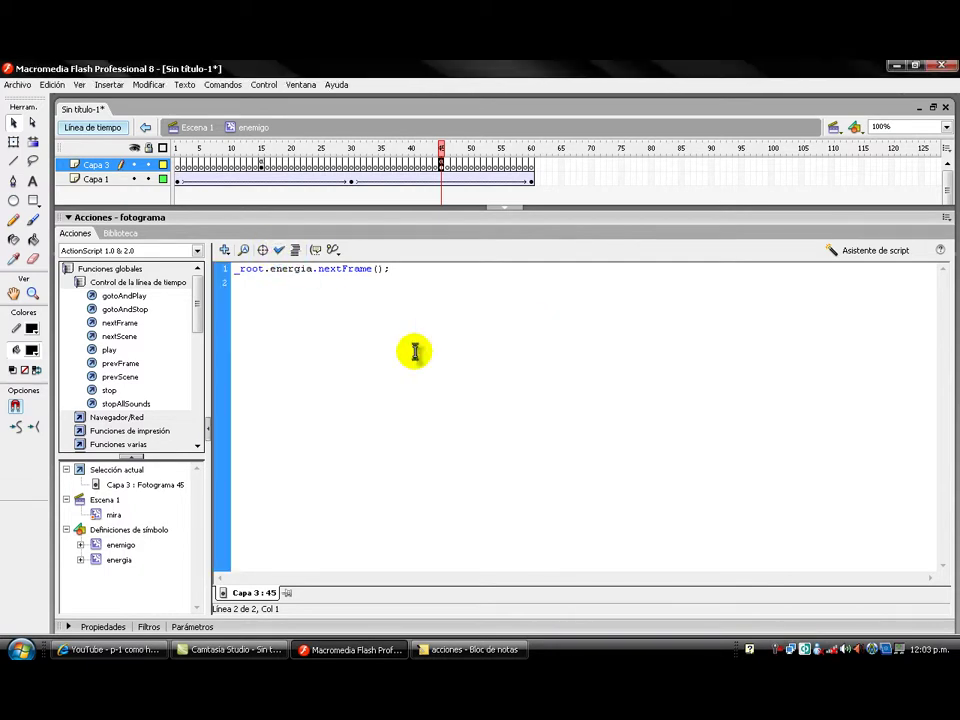
Return to Escena 1 and reopen the enemigo clip for editing
{"action": "left_click", "coordinate": [145, 127]}
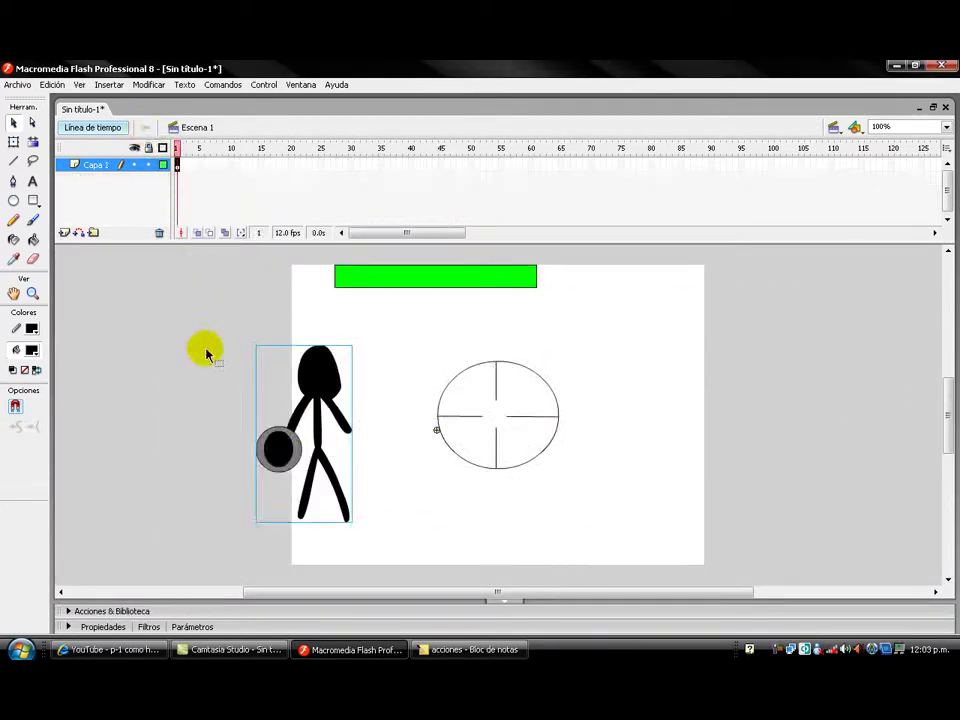
{"action": "left_click", "coordinate": [788, 651]}
{"action": "left_click", "coordinate": [566, 331]}
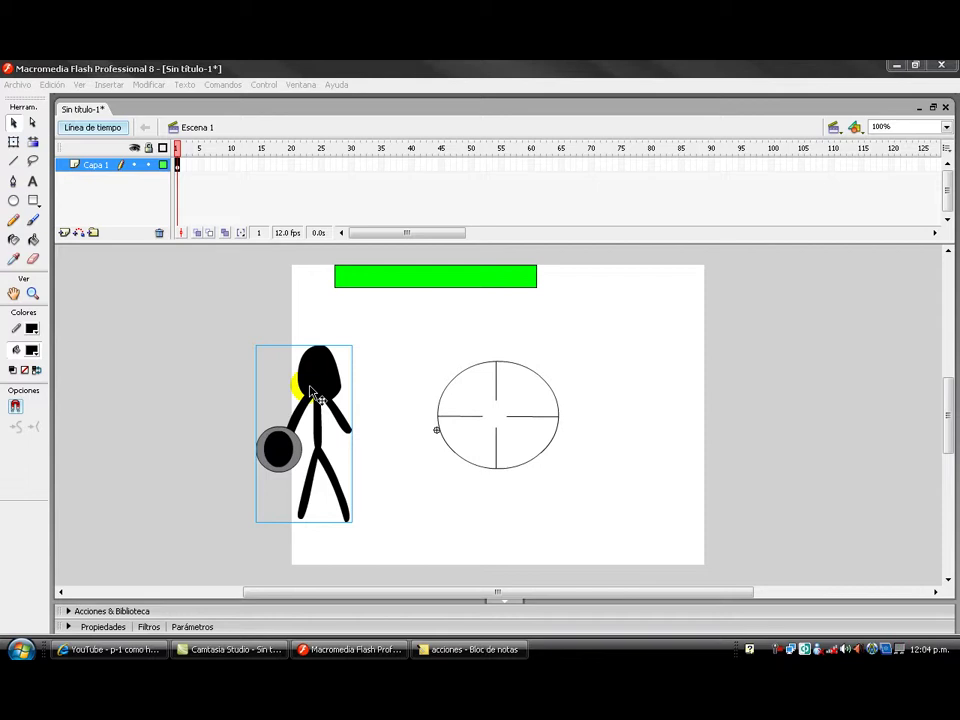
{"action": "double_click", "coordinate": [312, 390]}
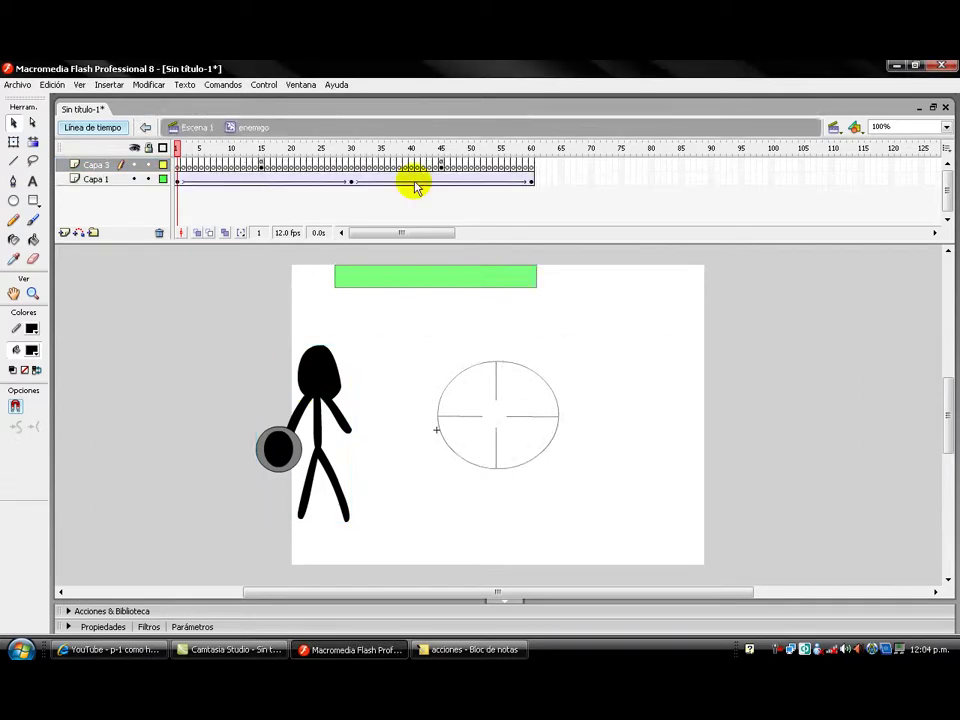
Review the script of Capa 3's frame 45 in the enemigo clip and return to Escena 1
{"action": "left_click", "coordinate": [441, 163]}
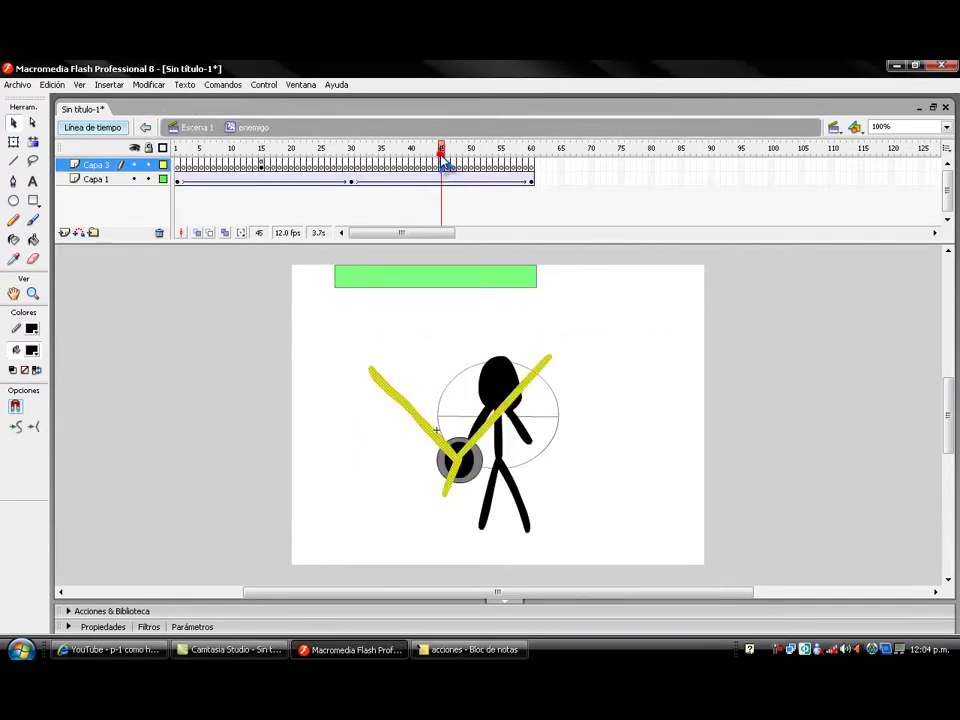
{"action": "left_click", "coordinate": [148, 613]}
{"action": "left_click", "coordinate": [180, 217]}
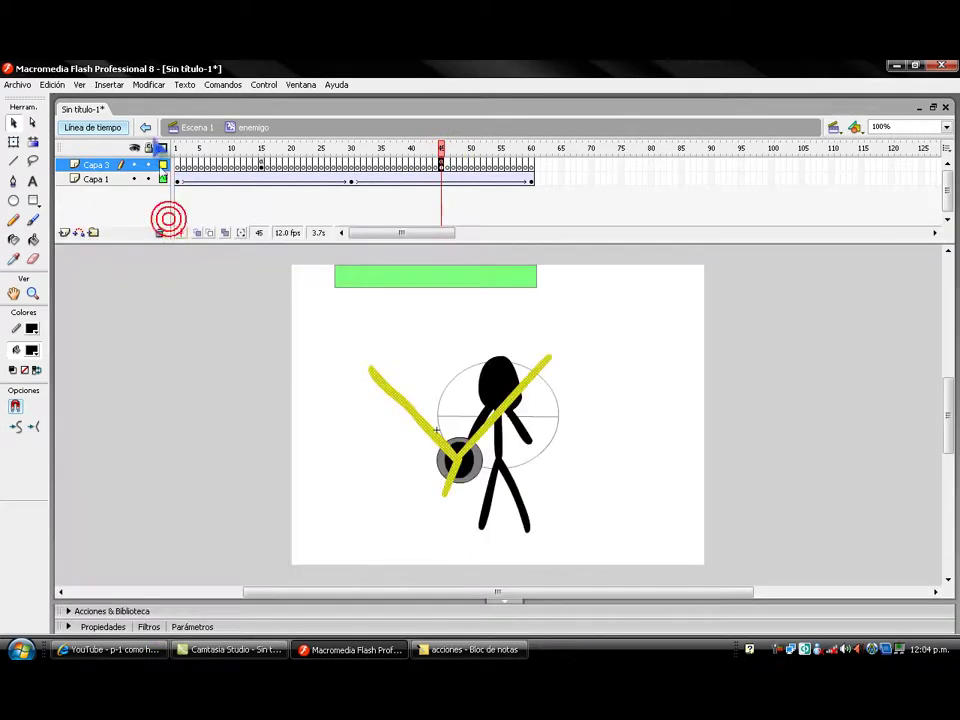
{"action": "left_click", "coordinate": [145, 127]}
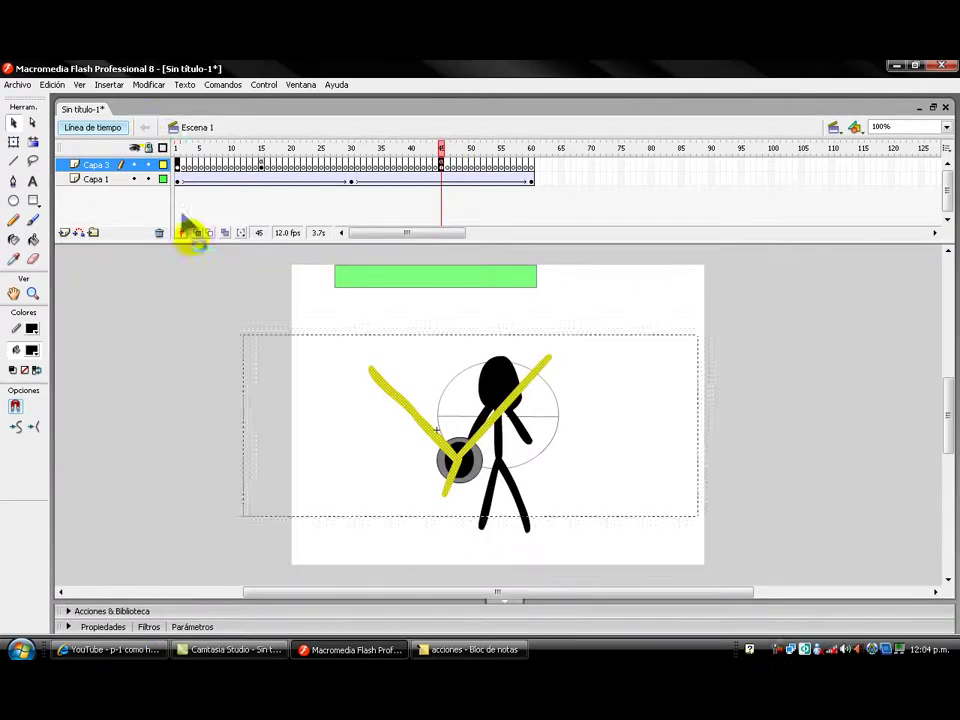
Test the movie from Escena 1 and close the exported preview
{"action": "left_click", "coordinate": [179, 402]}
{"action": "key", "text": "ctrl+Return"}
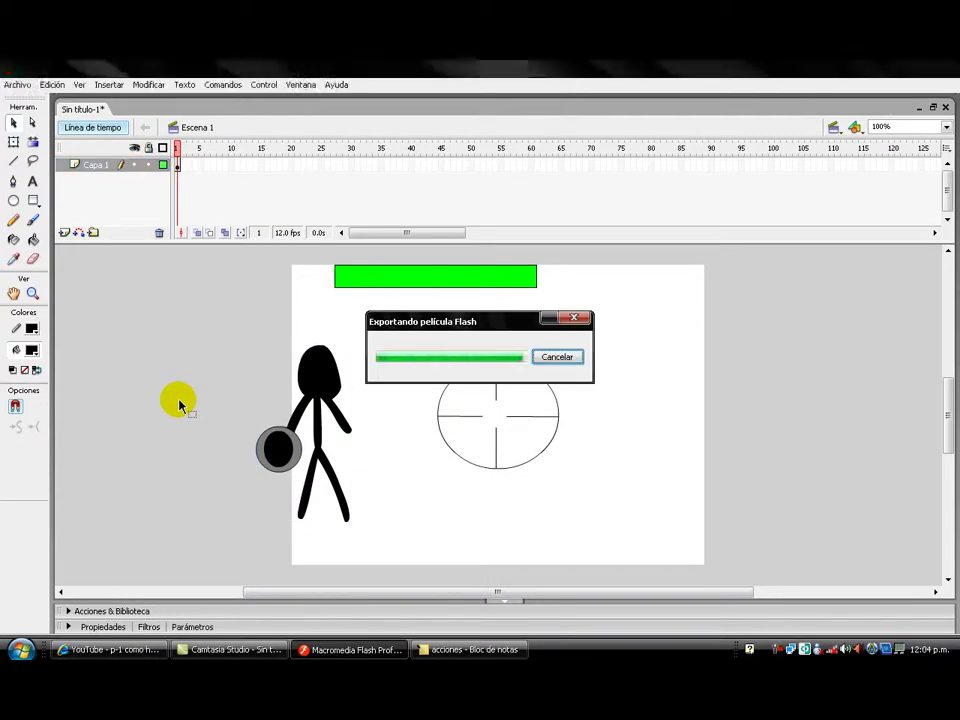
{"action": "left_click", "coordinate": [669, 186]}
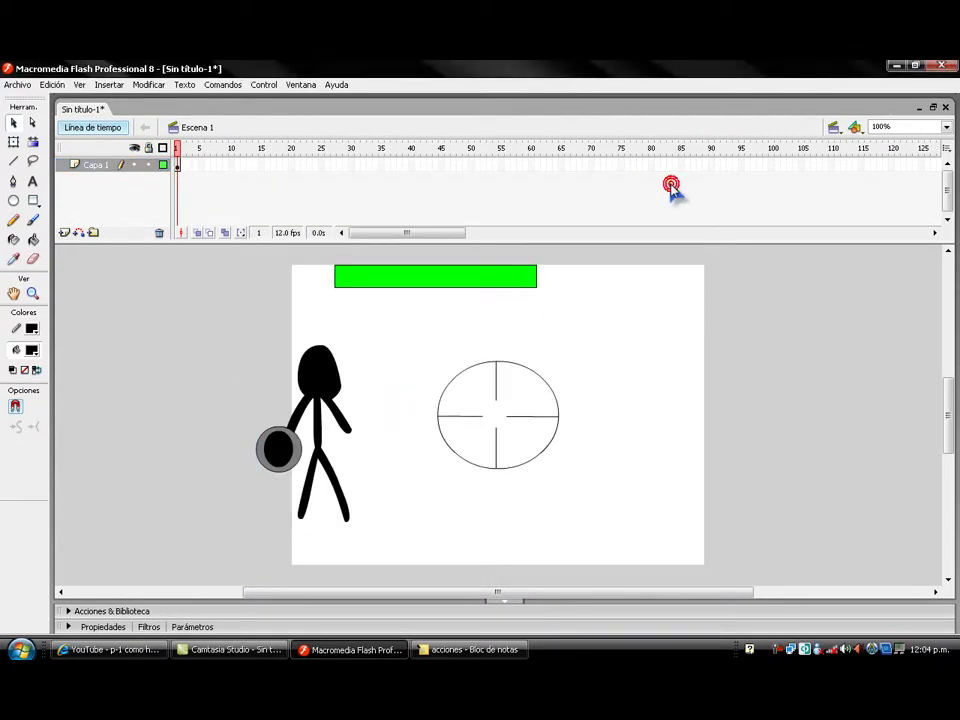
{"action": "left_click", "coordinate": [182, 166]}
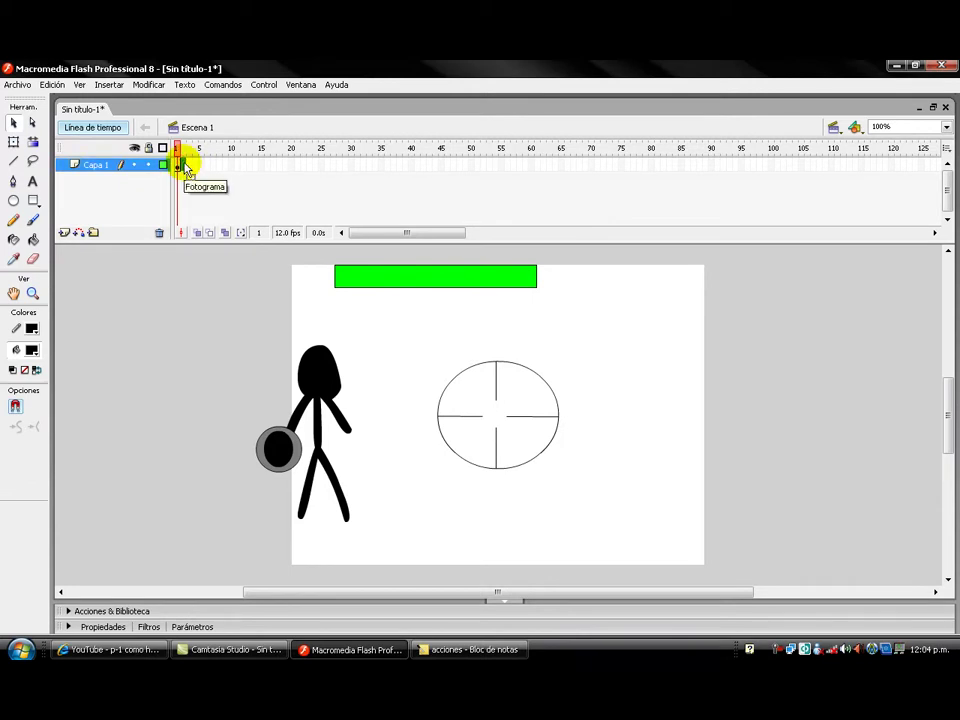
{"action": "right_click", "coordinate": [183, 167]}
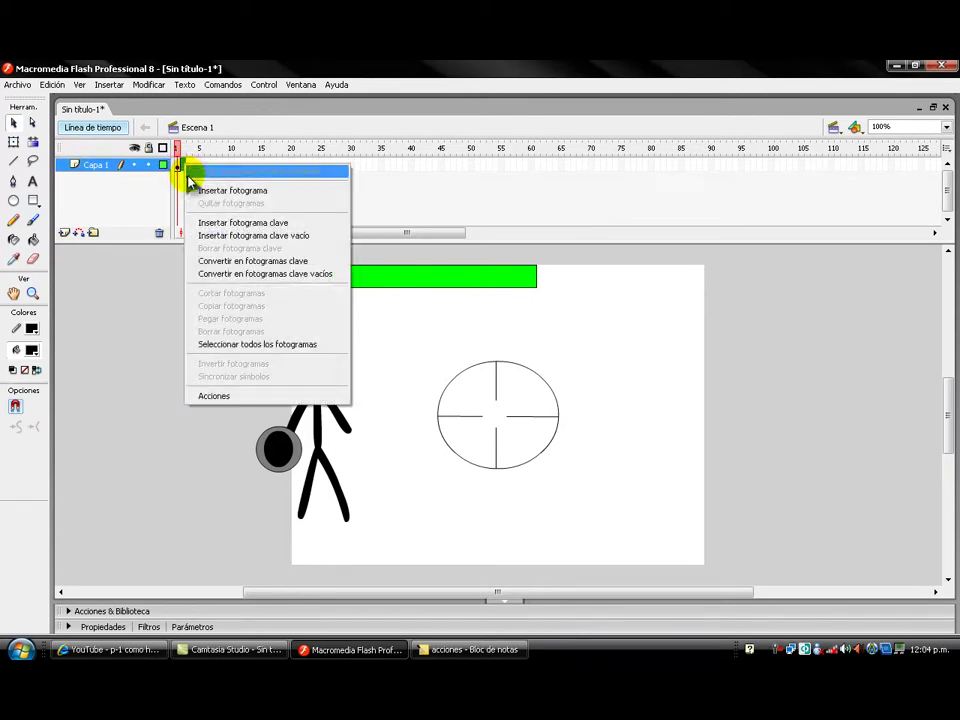
{"action": "left_click", "coordinate": [180, 193]}
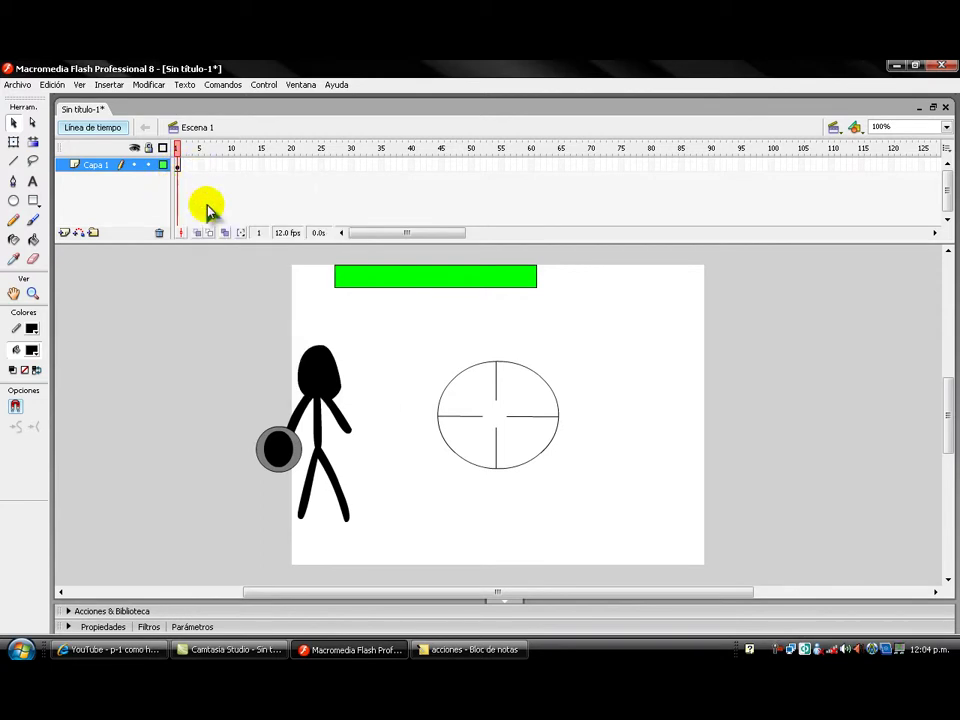
Open the green energia clip for editing and add a stop(); action to frame 1 of Capa 1
{"action": "double_click", "coordinate": [368, 283]}
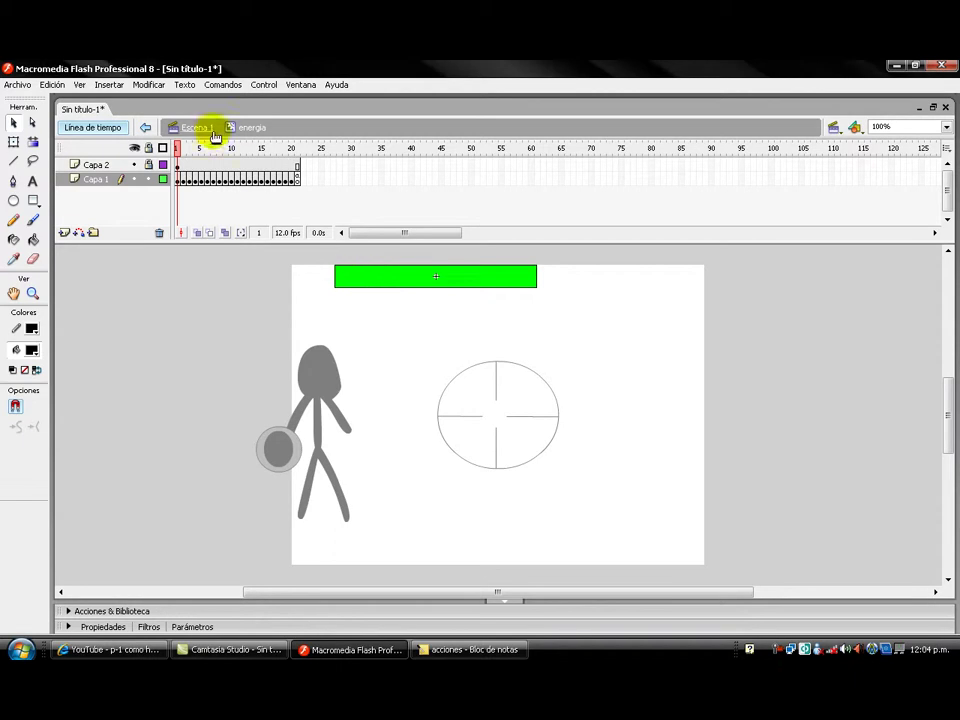
{"action": "left_click", "coordinate": [177, 180]}
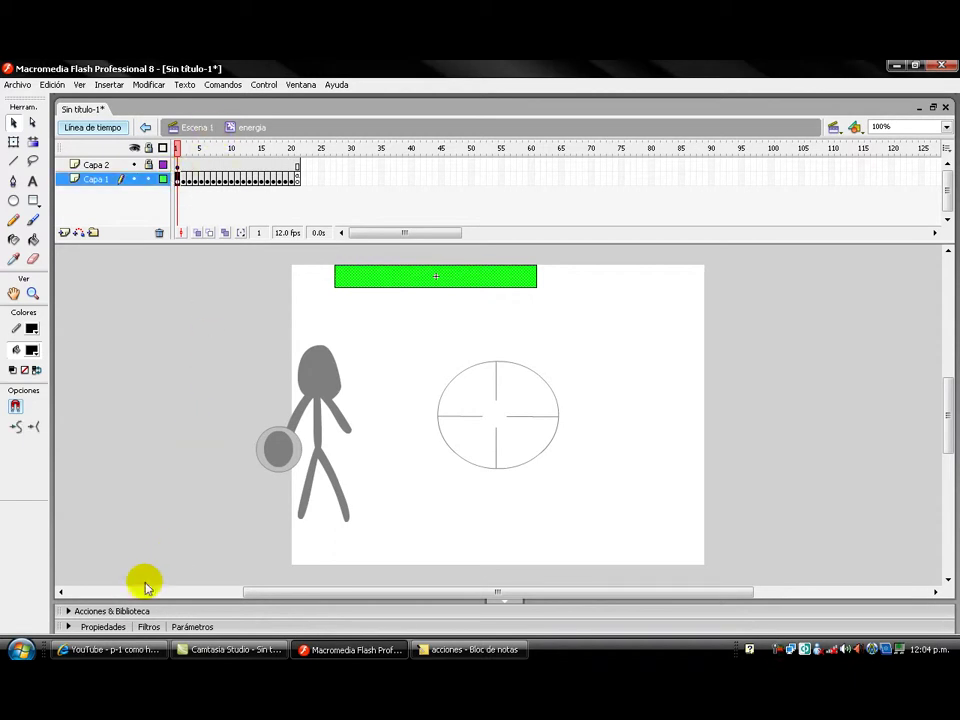
{"action": "left_click", "coordinate": [125, 611]}
{"action": "double_click", "coordinate": [110, 389]}
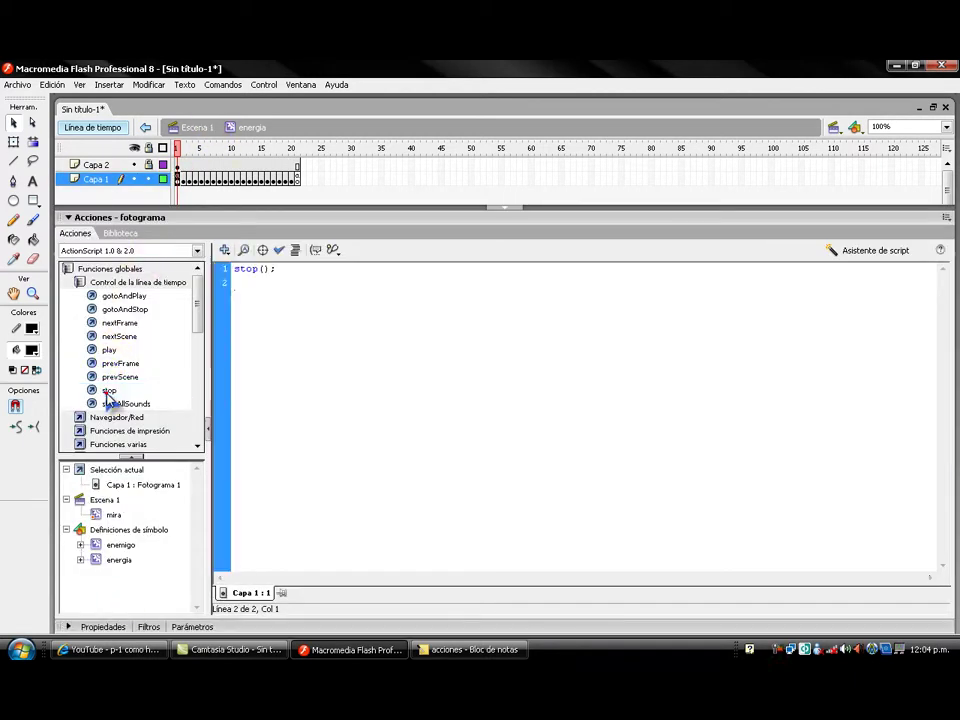
Try to add a stop action after _root.gotoAndStop(2); in the script of Capa 1's frame 21
{"action": "left_click", "coordinate": [296, 181]}
{"action": "left_click", "coordinate": [296, 181]}
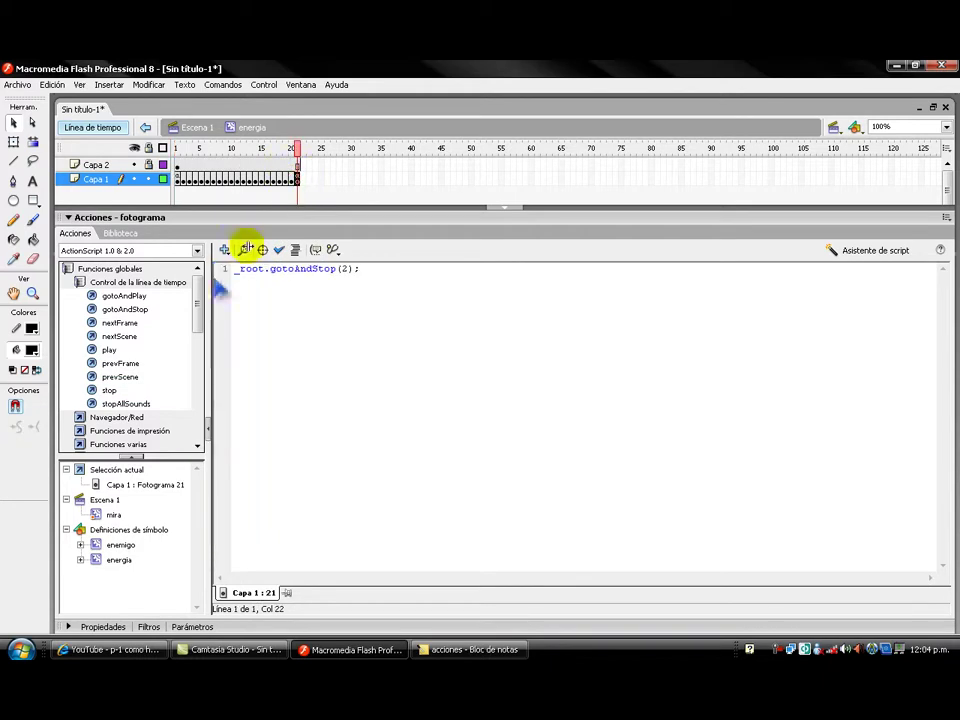
{"action": "double_click", "coordinate": [106, 390]}
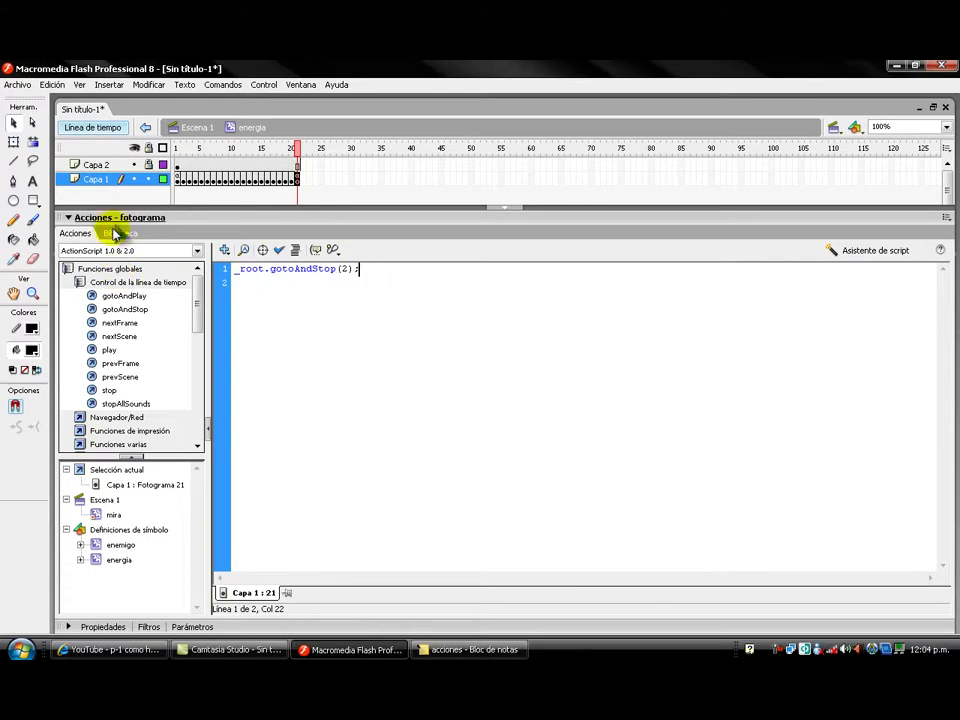
Return to Escena 1 and convert frame 2 of Capa 1 into a blank keyframe
{"action": "left_click", "coordinate": [118, 218]}
{"action": "left_click", "coordinate": [146, 129]}
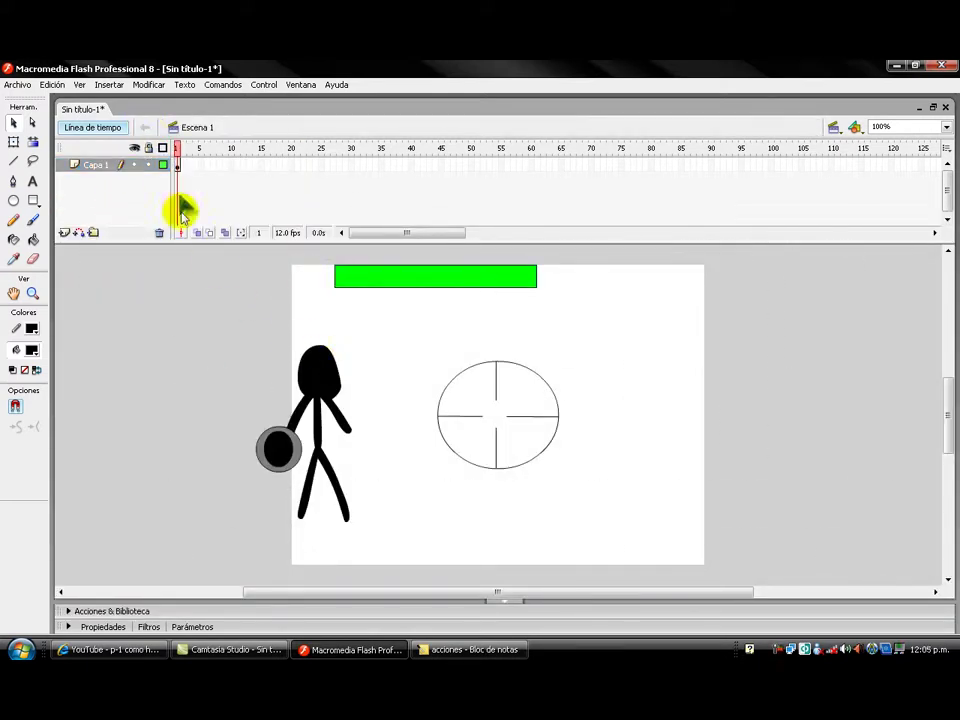
{"action": "right_click", "coordinate": [182, 167]}
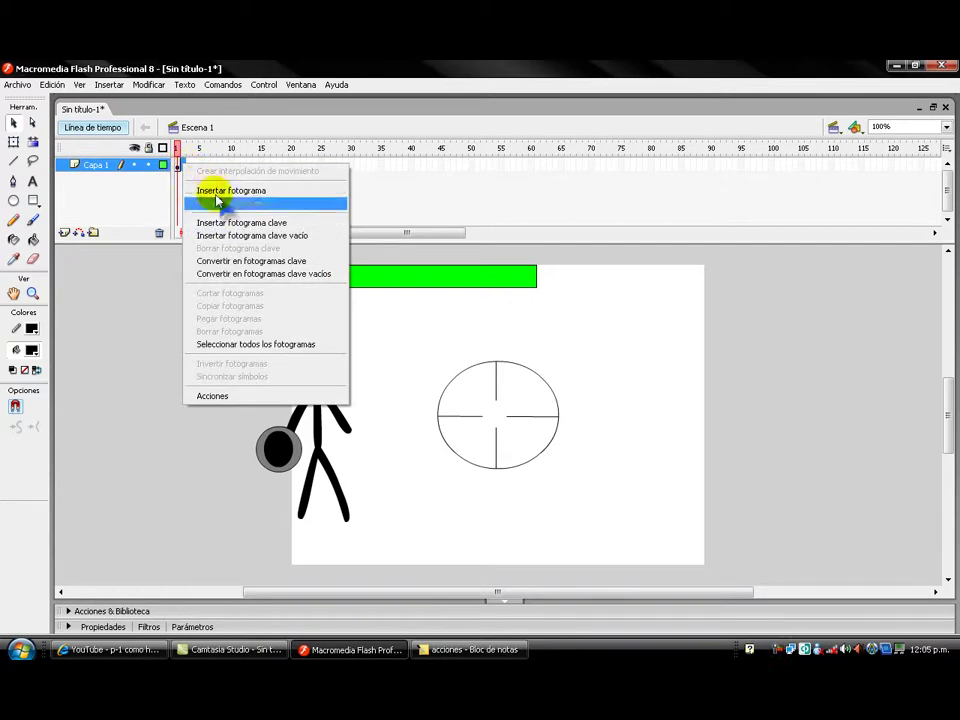
{"action": "left_click", "coordinate": [264, 261]}
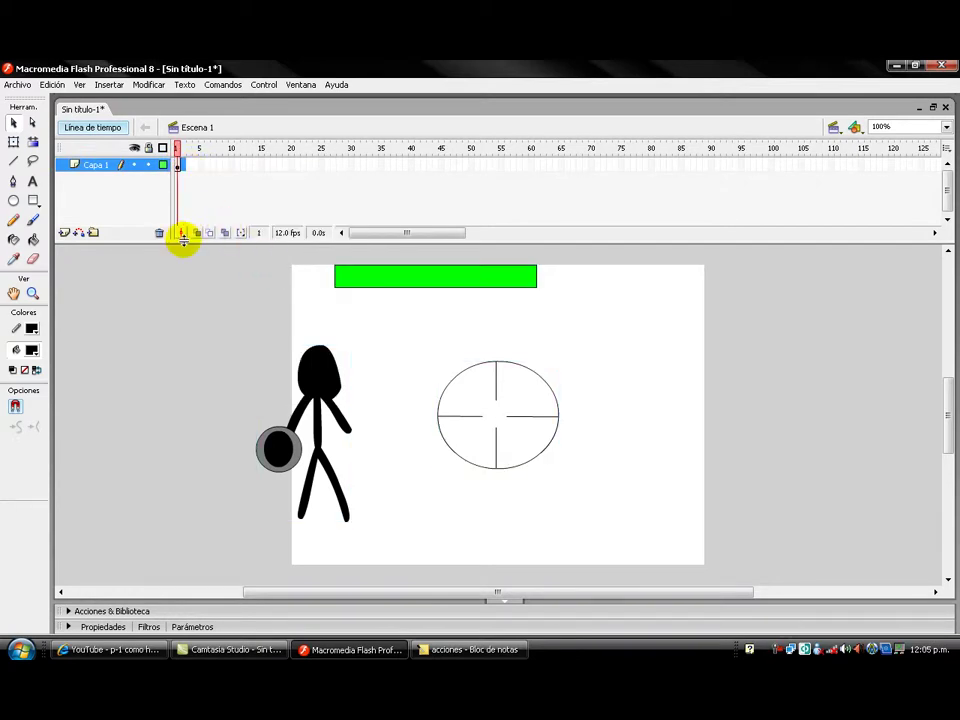
{"action": "right_click", "coordinate": [183, 168]}
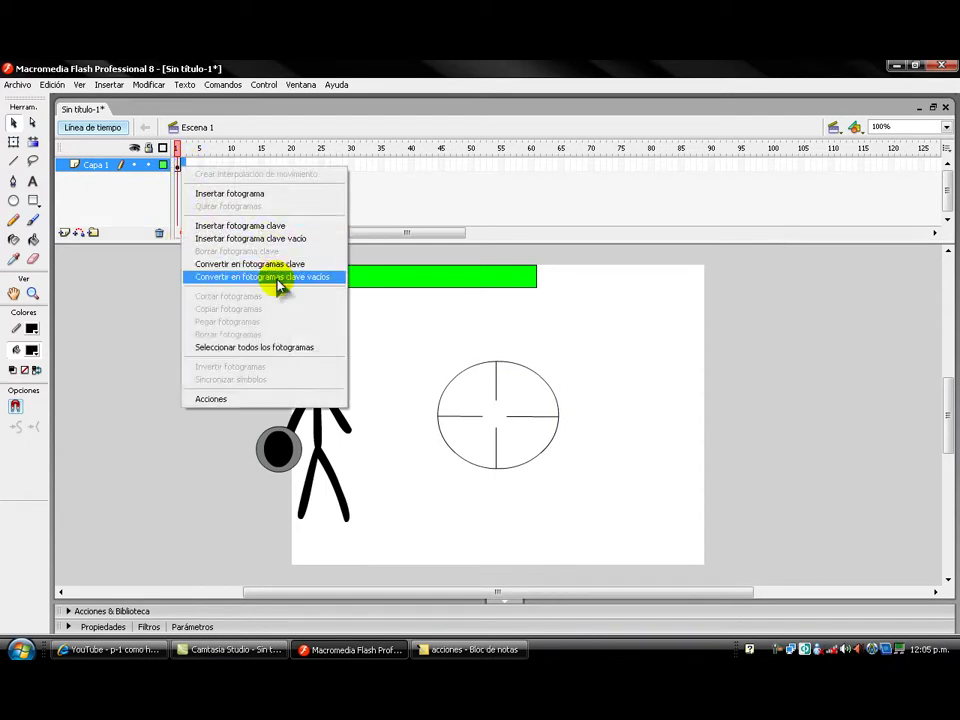
{"action": "left_click", "coordinate": [280, 287]}
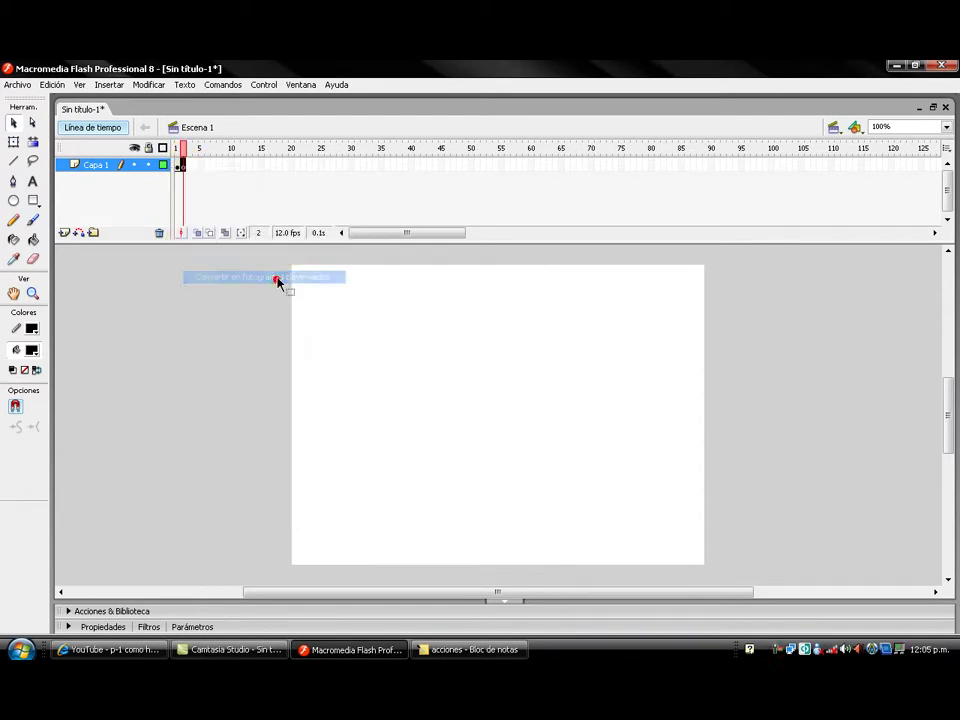
Set up the Text tool for static text in the Swift font
{"action": "left_click", "coordinate": [33, 181]}
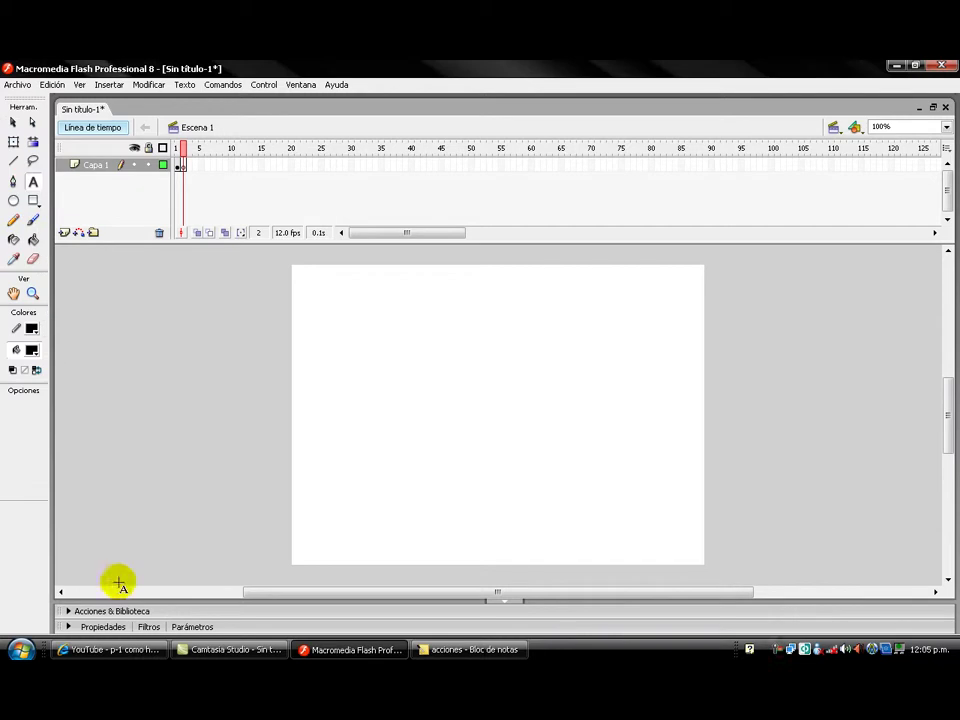
{"action": "left_click", "coordinate": [117, 627]}
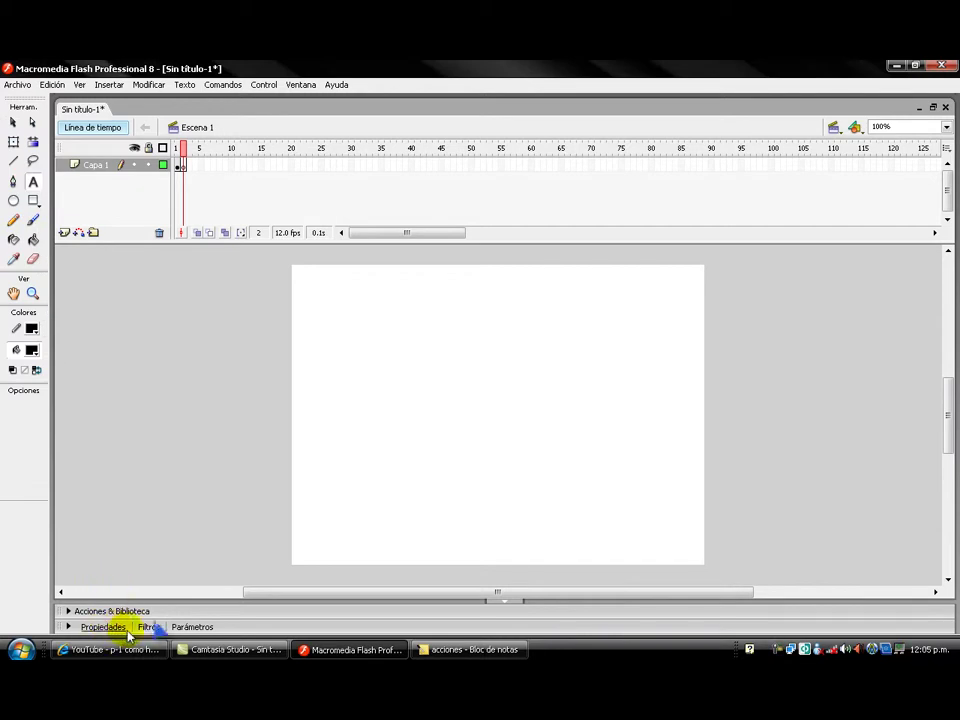
{"action": "left_click", "coordinate": [185, 562]}
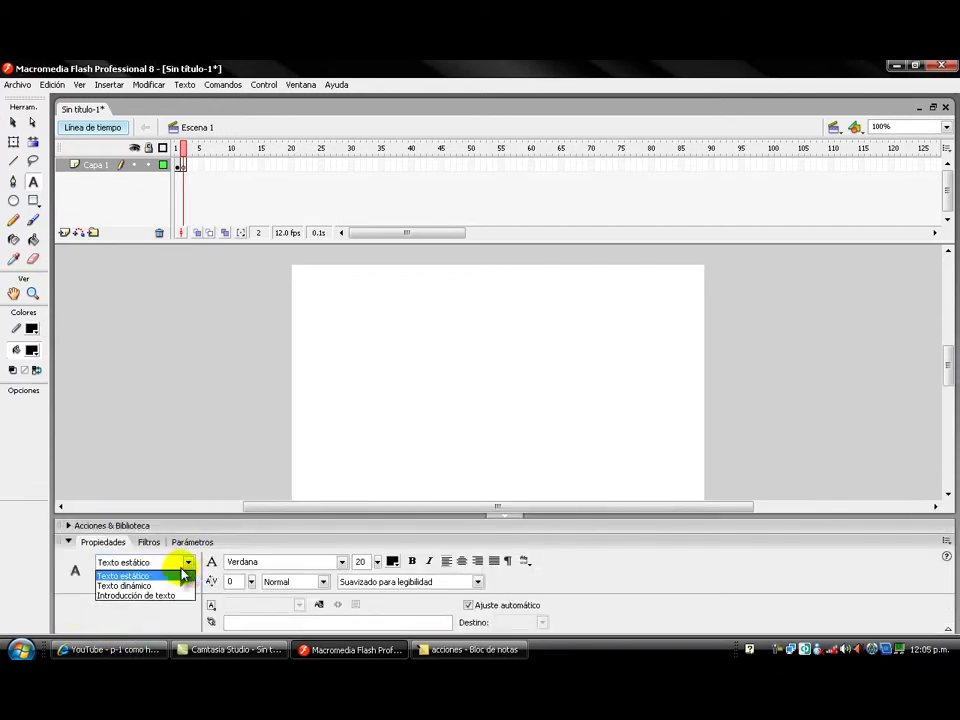
{"action": "left_click", "coordinate": [187, 562]}
{"action": "left_click", "coordinate": [343, 562]}
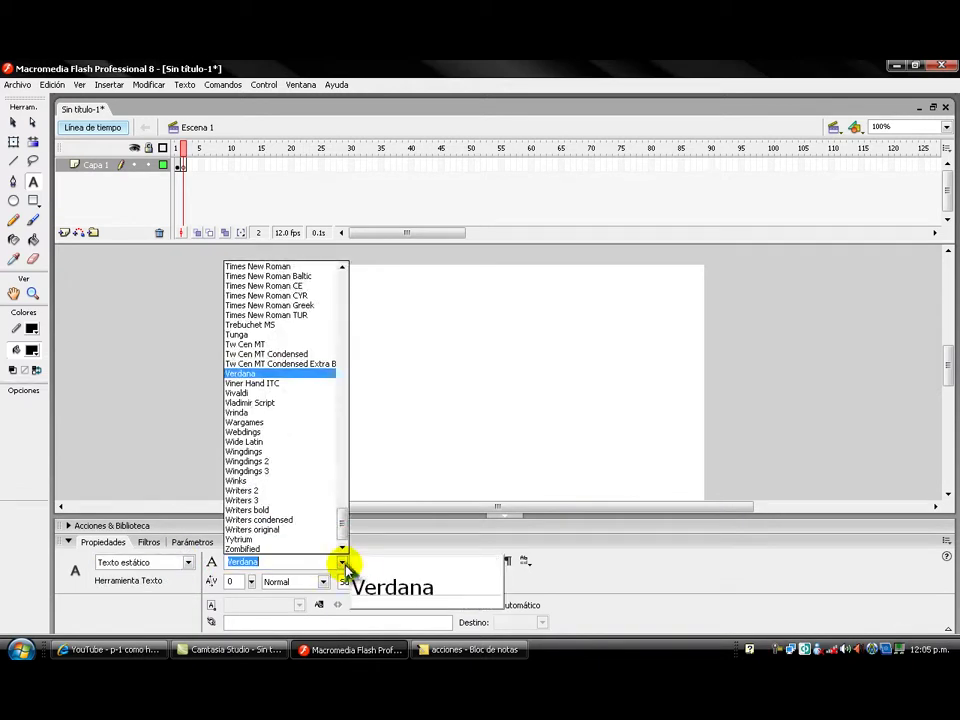
{"action": "left_click_drag", "start_coordinate": [343, 528], "coordinate": [334, 501]}
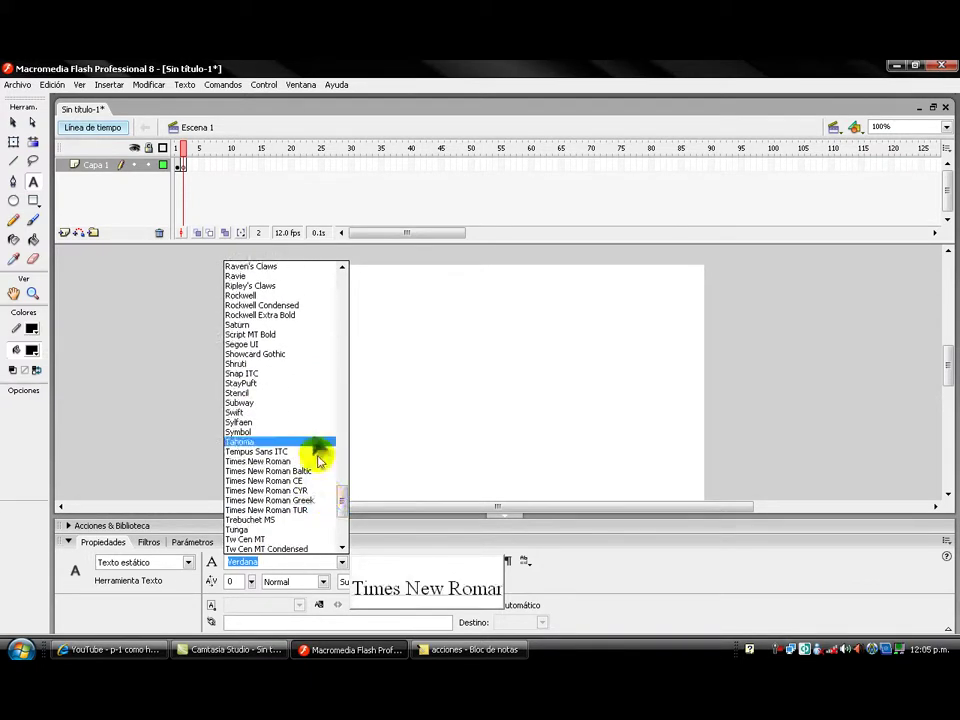
{"action": "left_click", "coordinate": [248, 412]}
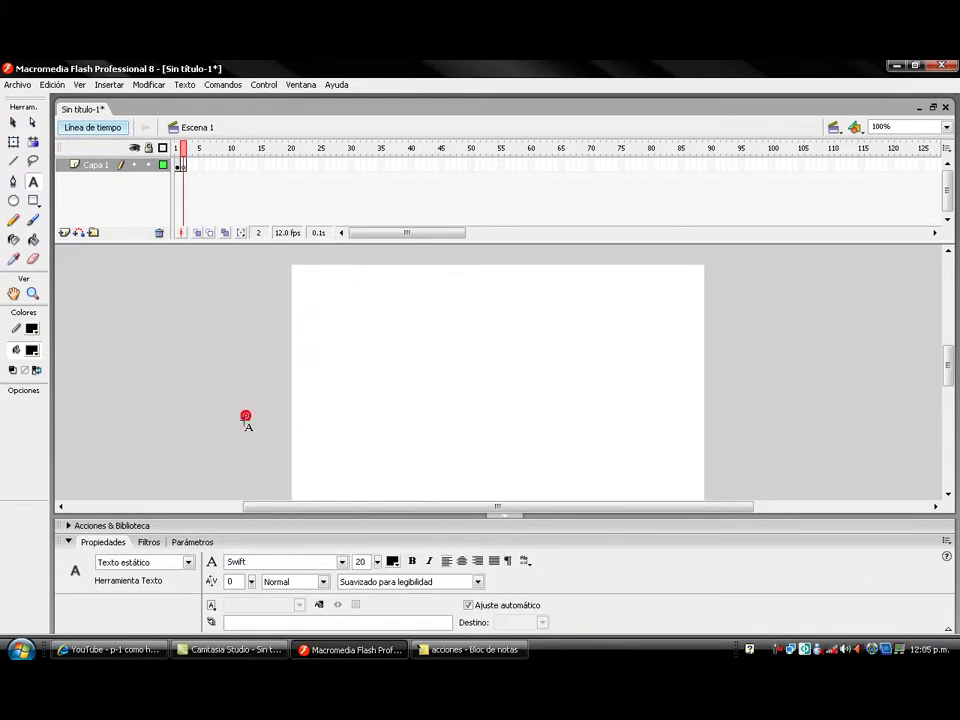
Add the text "perdiste" at size 52 near the middle of frame 2's stage
{"action": "left_click", "coordinate": [371, 402]}
{"action": "left_click_drag", "start_coordinate": [378, 561], "coordinate": [379, 540]}
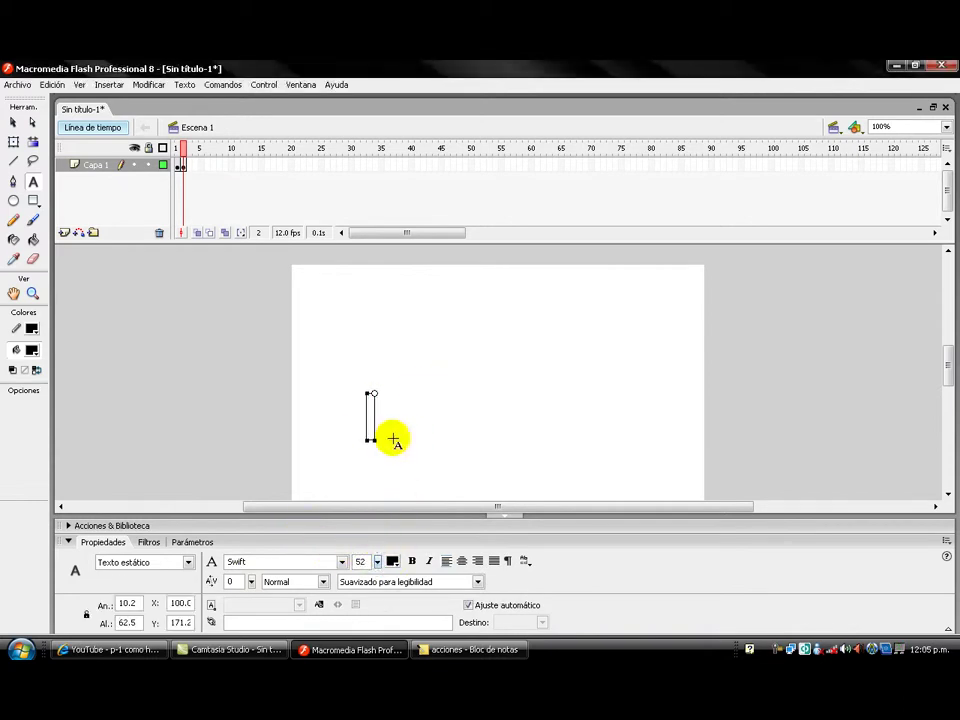
{"action": "type", "text": "pe"}
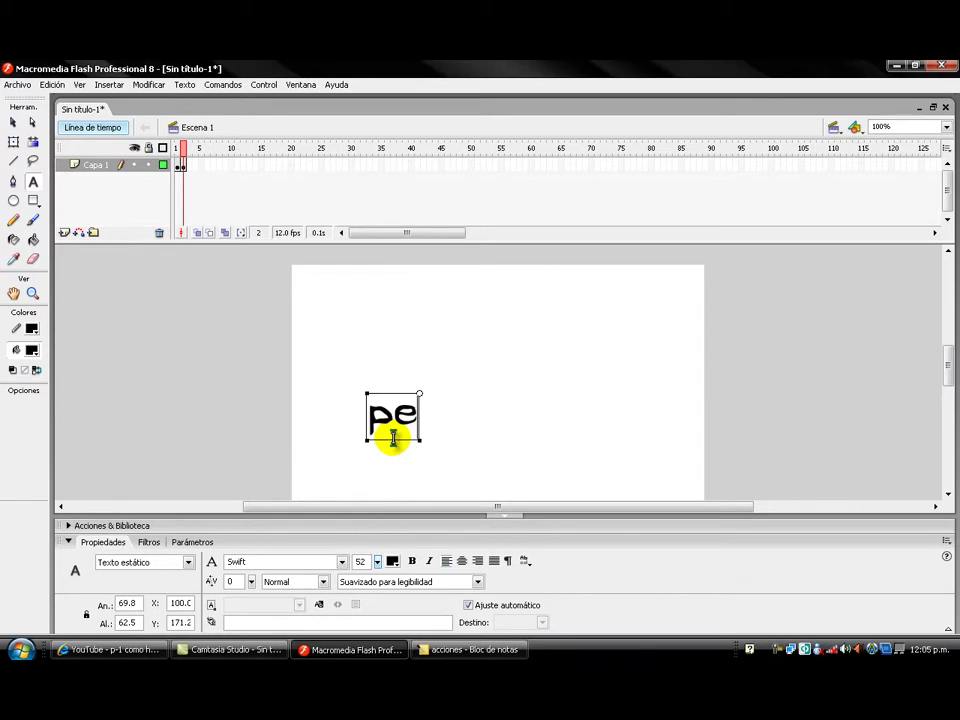
{"action": "type", "text": "rdiste"}
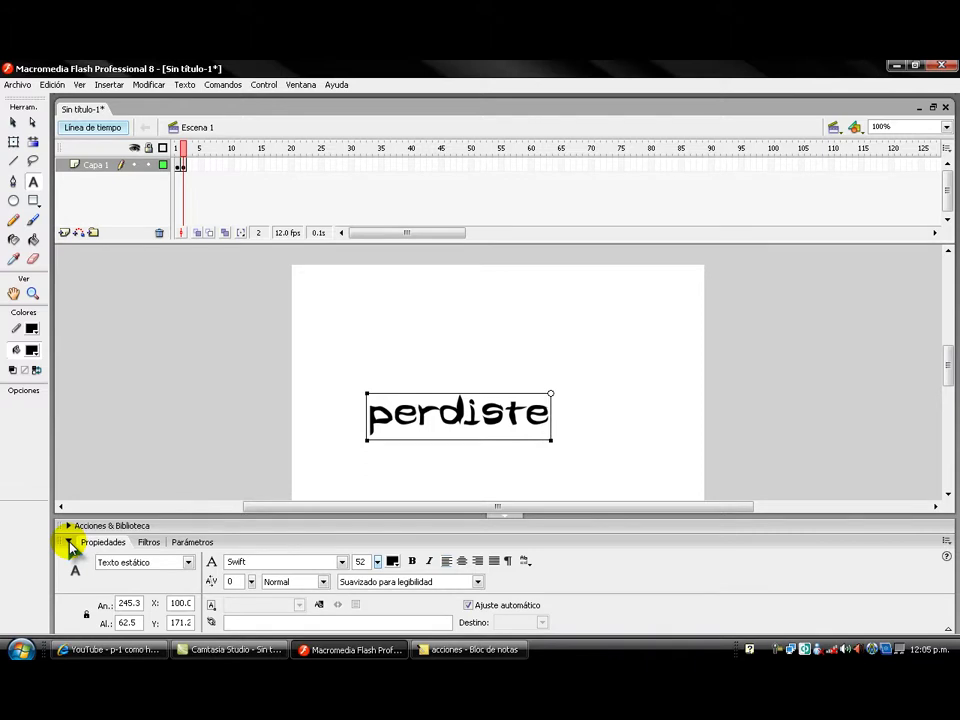
Break the "perdiste" text apart twice into plain shapes and deselect it
{"action": "key", "text": "ctrl+b"}
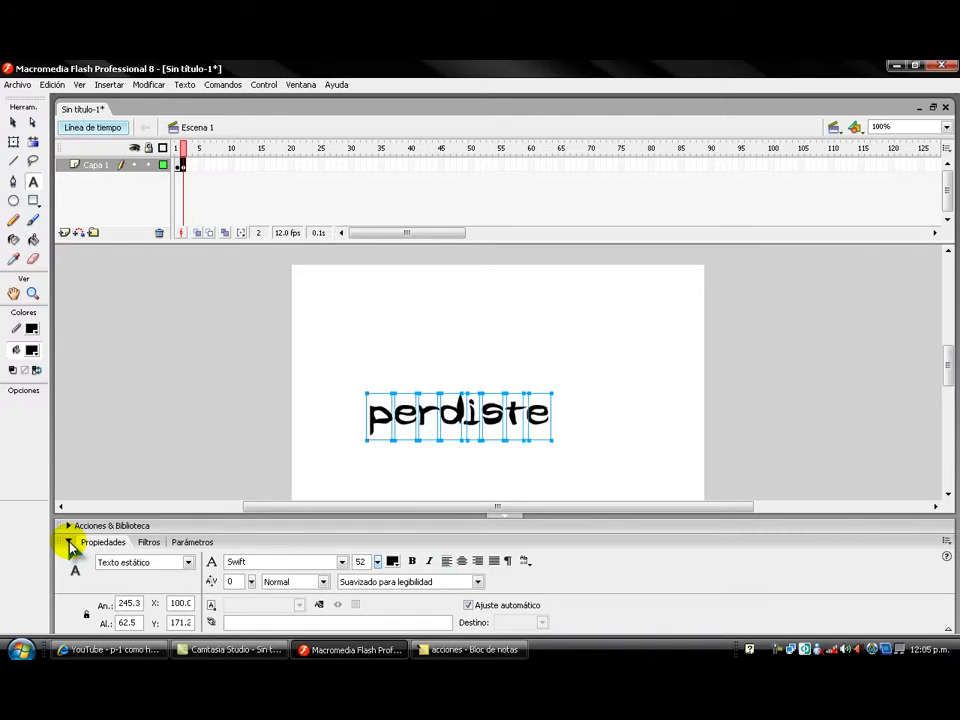
{"action": "key", "text": "ctrl+b"}
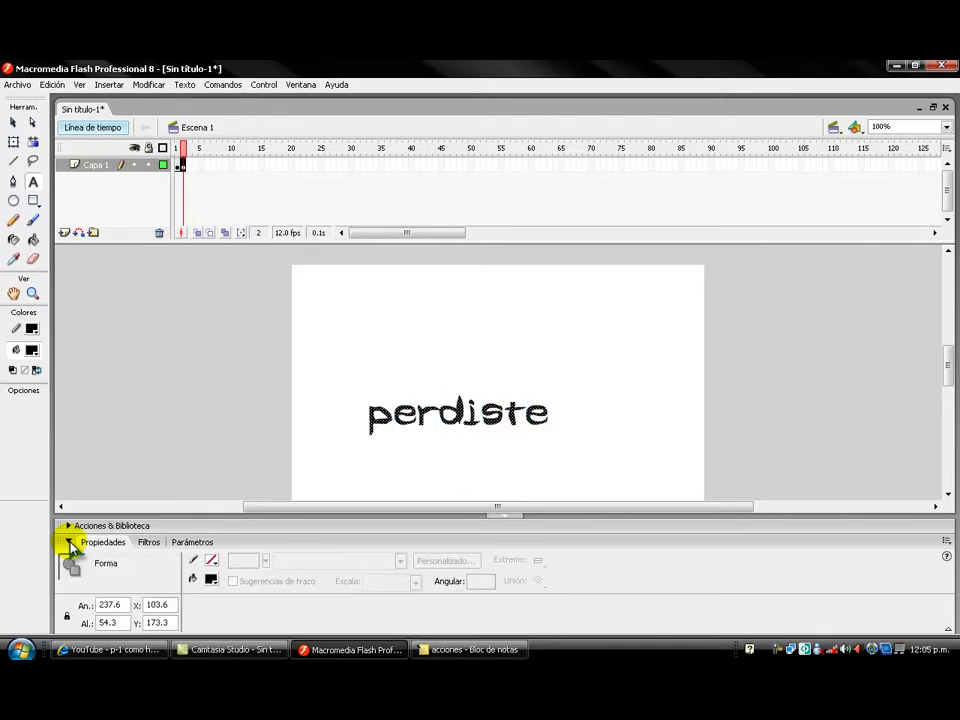
{"action": "left_click", "coordinate": [68, 542]}
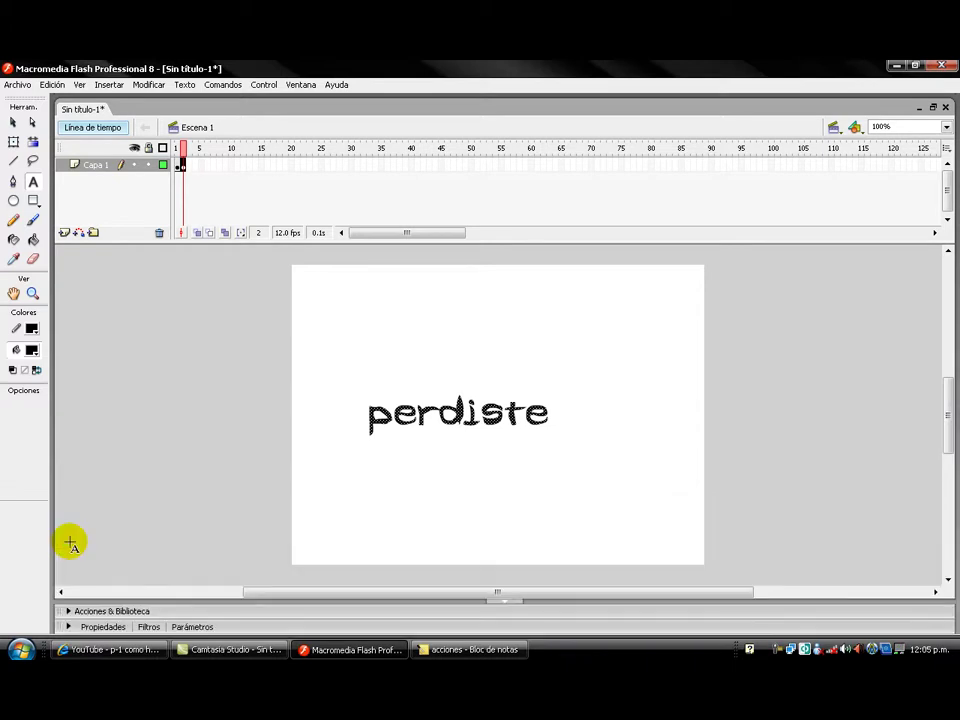
{"action": "left_click", "coordinate": [378, 494]}
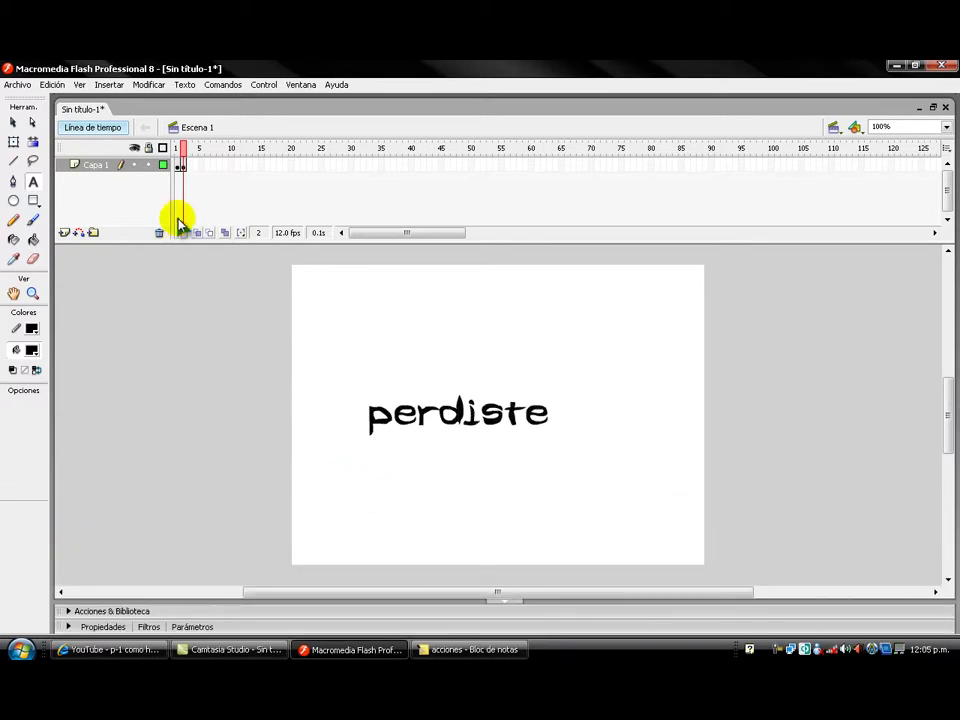
Draw a wide blue-filled rectangle with a black outline below the word "perdiste" on frame 2
{"action": "left_click", "coordinate": [33, 200]}
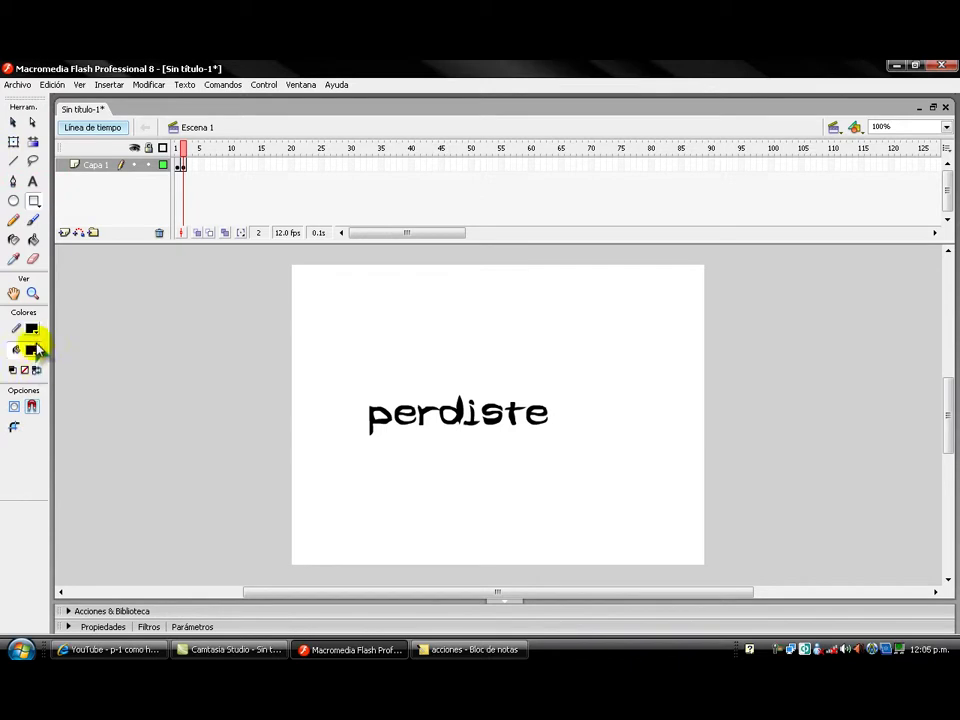
{"action": "left_click", "coordinate": [35, 349]}
{"action": "left_click", "coordinate": [63, 436]}
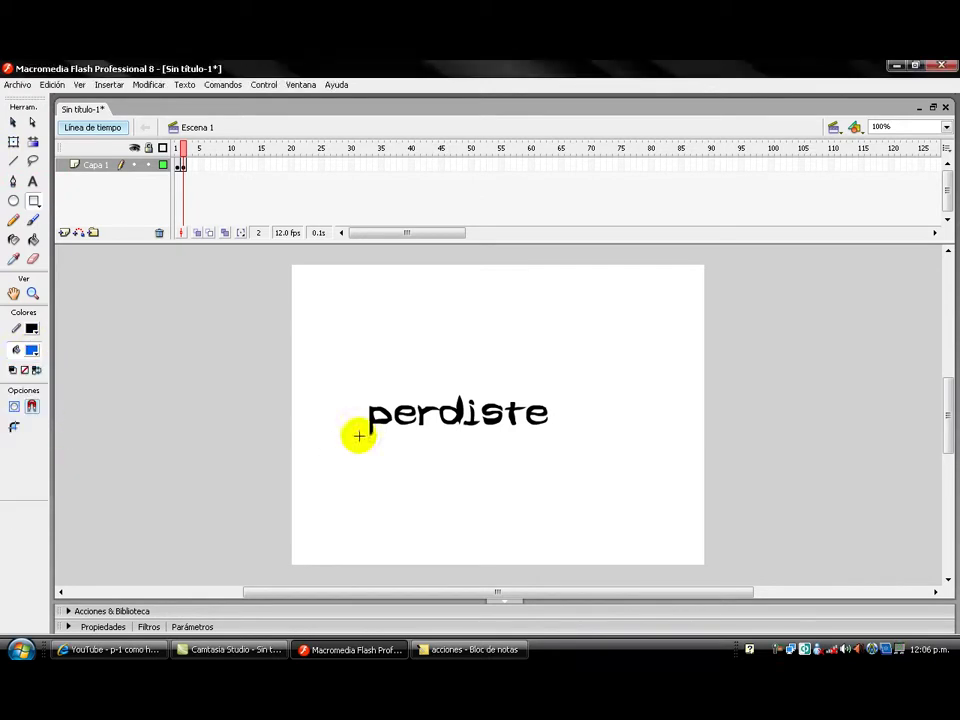
{"action": "mouse_move", "coordinate": [399, 489]}
{"action": "left_mouse_down"}
{"action": "mouse_move", "coordinate": [520, 499]}
{"action": "mouse_move", "coordinate": [603, 539]}
{"action": "left_mouse_up"}
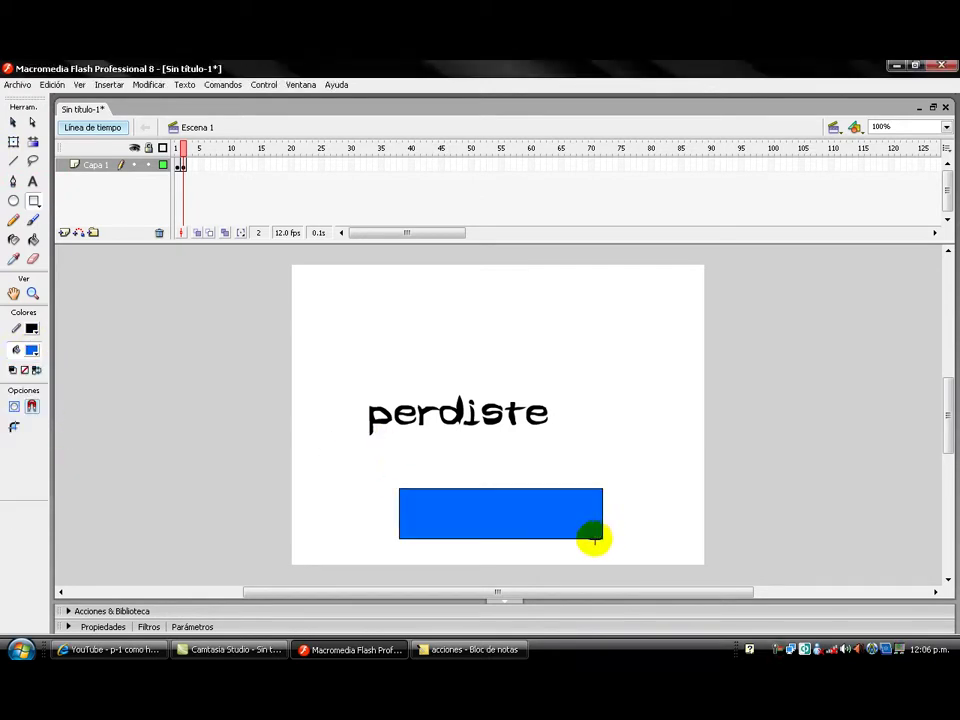
Add the black text "reiniciar" near the upper edge of frame 2's stage
{"action": "left_click", "coordinate": [33, 182]}
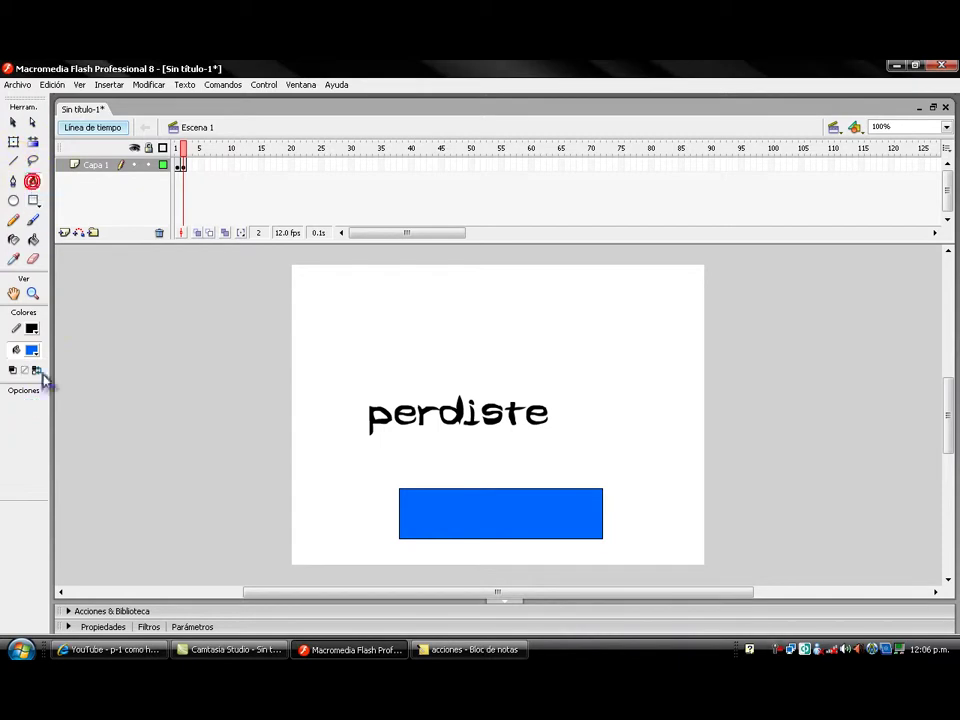
{"action": "left_click", "coordinate": [34, 356]}
{"action": "left_click", "coordinate": [21, 392]}
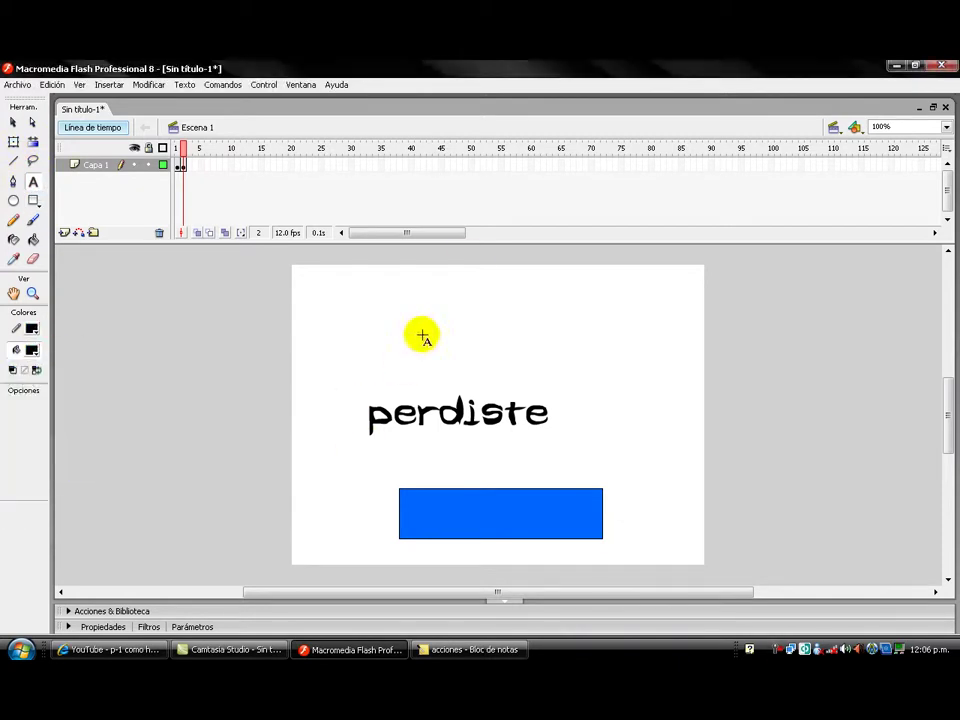
{"action": "left_click", "coordinate": [446, 306]}
{"action": "type", "text": "re"}
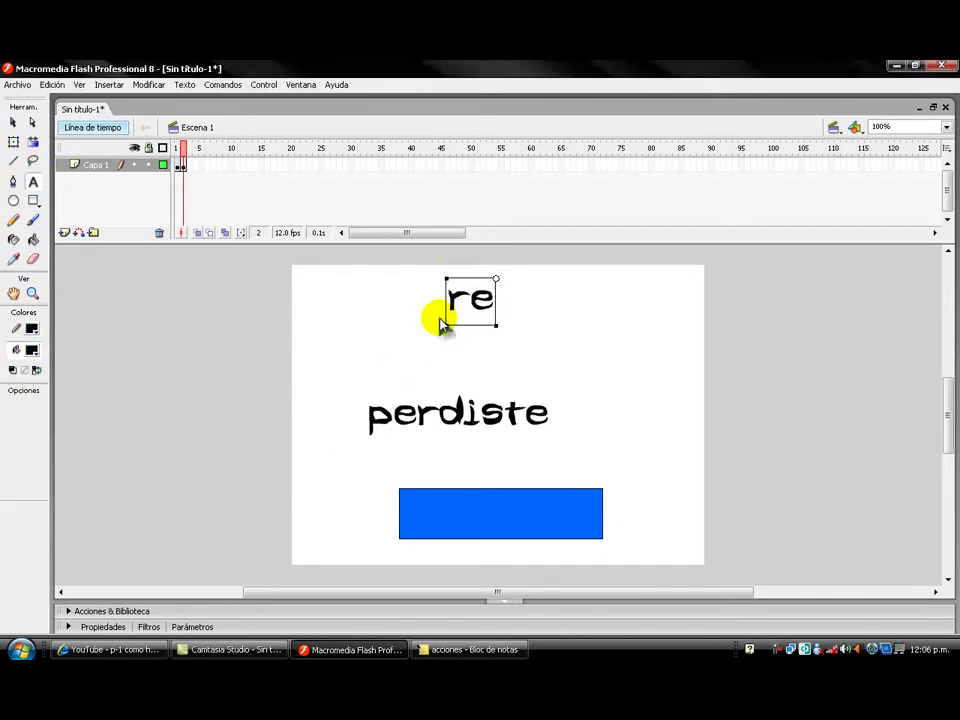
{"action": "type", "text": "iniciar"}
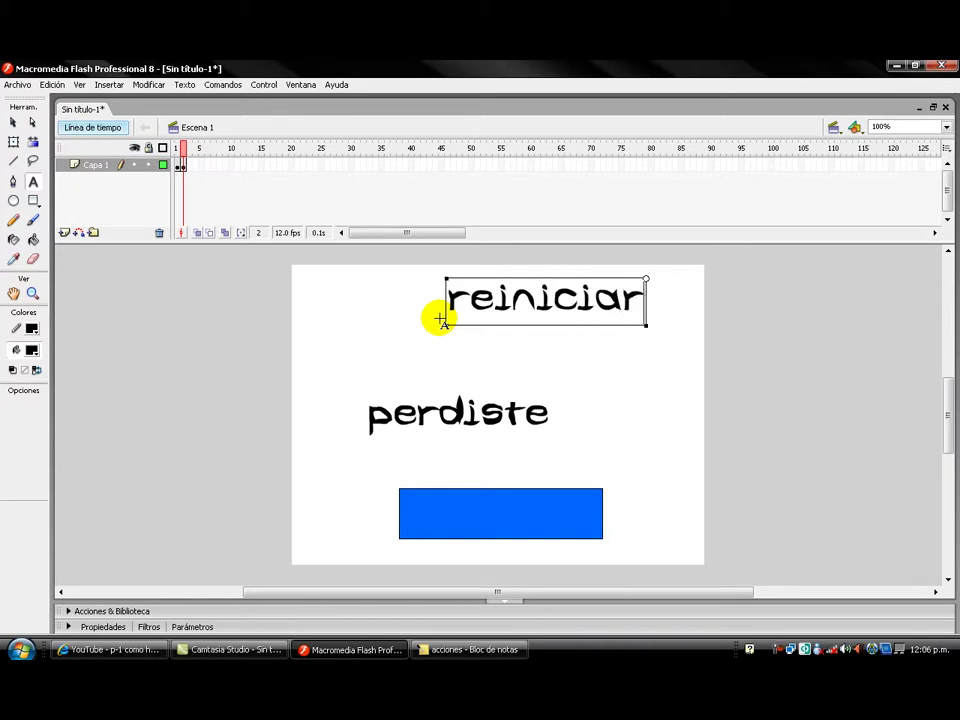
{"action": "type", "text": "q"}
{"action": "left_click", "coordinate": [366, 310]}
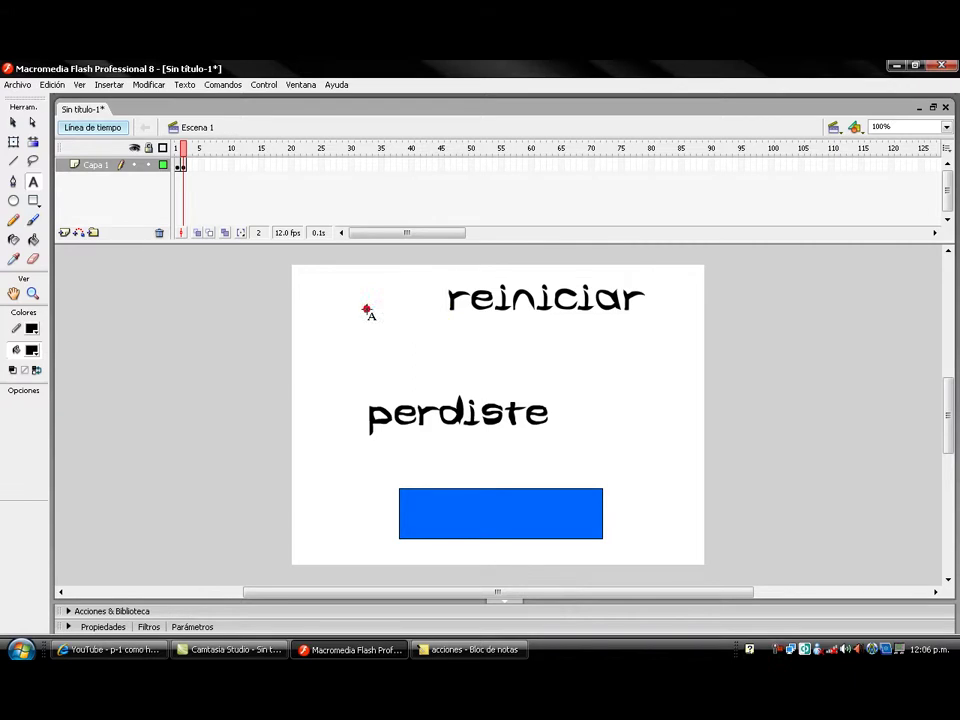
Fit the "reiniciar" text onto the blue rectangle and break it apart twice into plain shapes
{"action": "key", "text": "q"}
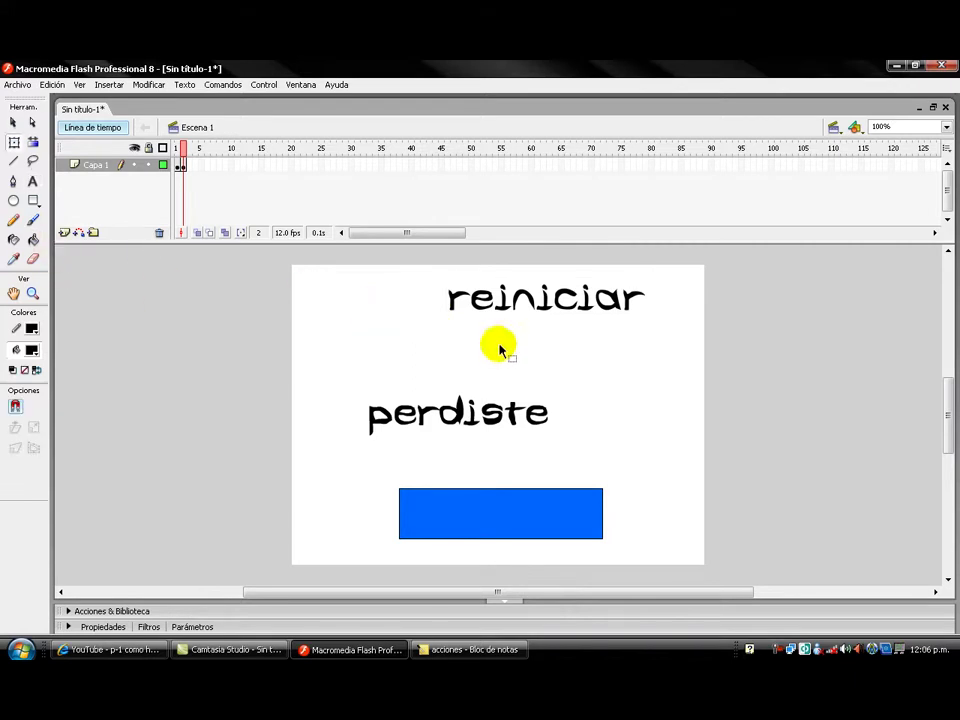
{"action": "left_click", "coordinate": [549, 293]}
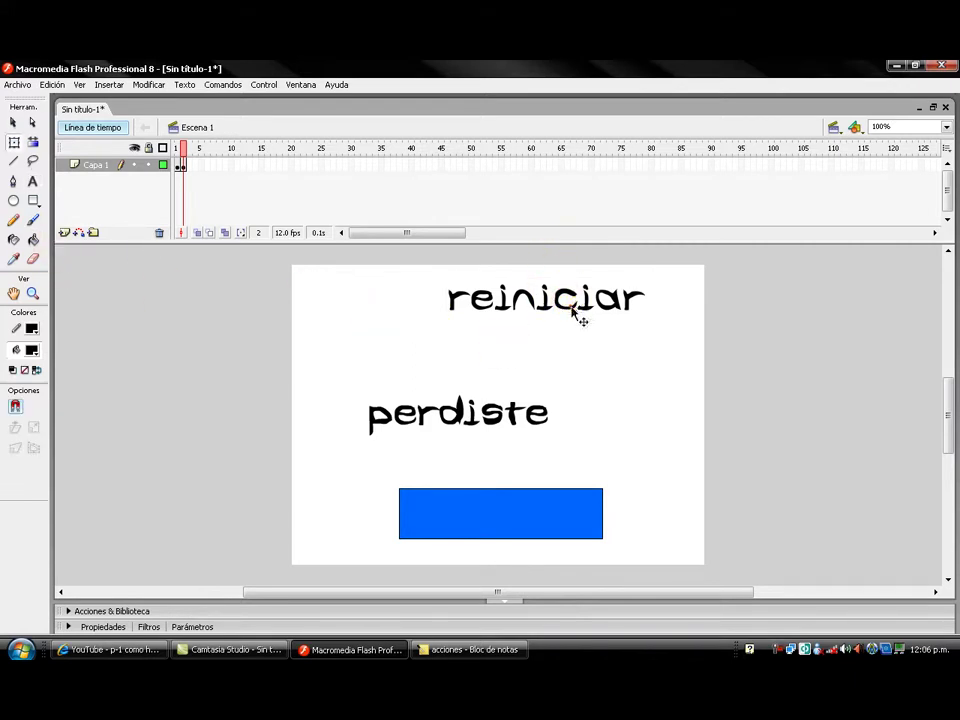
{"action": "left_click_drag", "start_coordinate": [643, 266], "coordinate": [522, 512]}
{"action": "key", "text": "ctrl+z"}
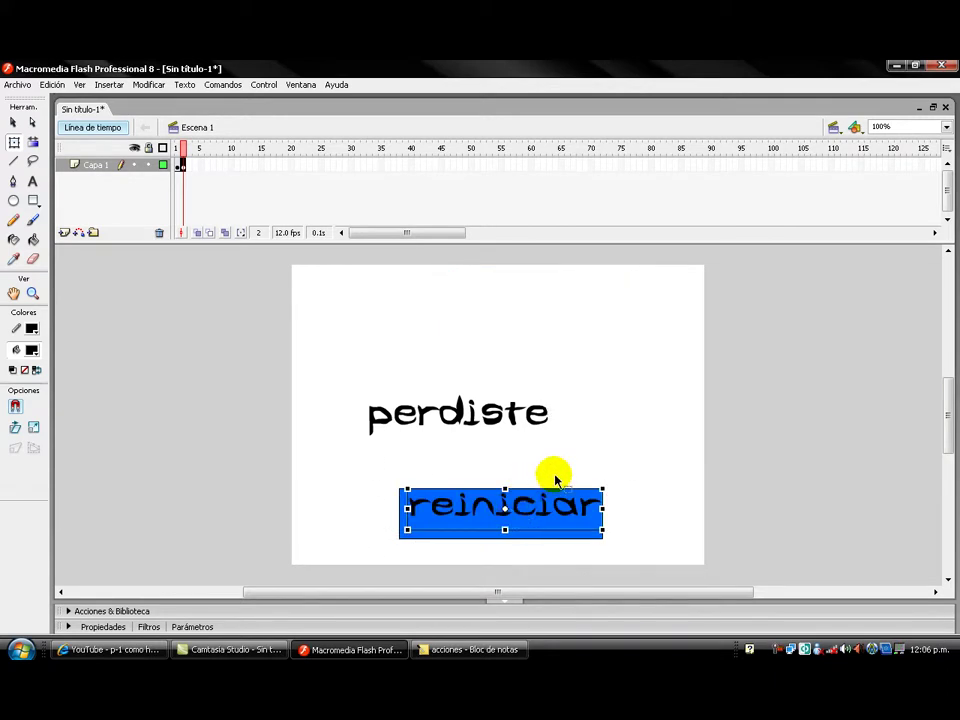
{"action": "key", "text": "ctrl+b"}
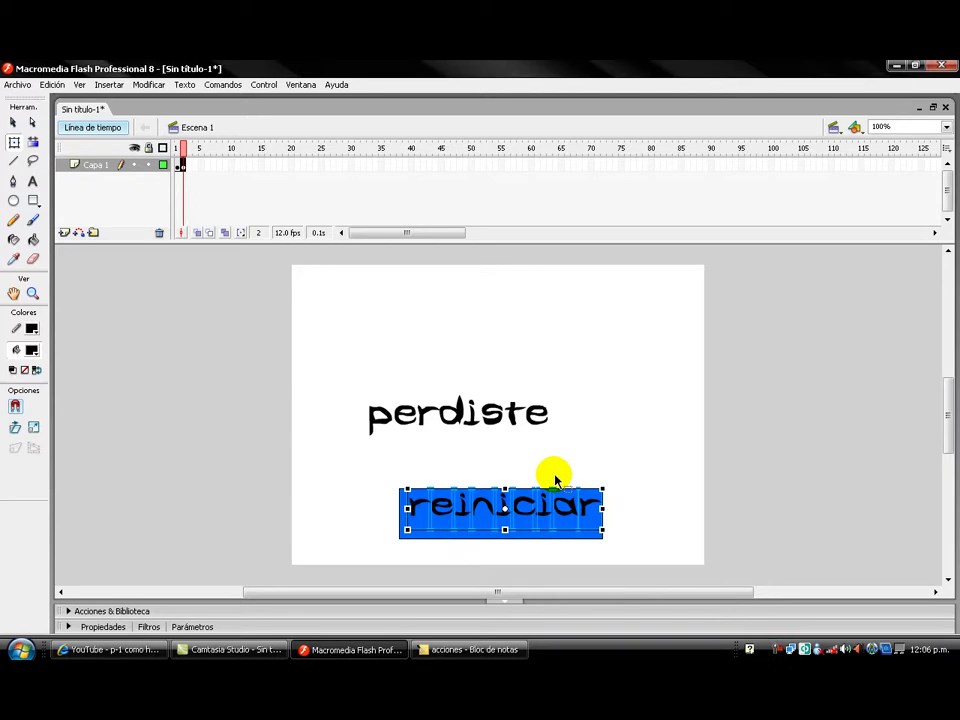
{"action": "left_click", "coordinate": [626, 452]}
Convert the blue rectangle together with its "reiniciar" lettering into a button symbol named "reiniciar"
{"action": "left_click_drag", "start_coordinate": [624, 456], "coordinate": [355, 563]}
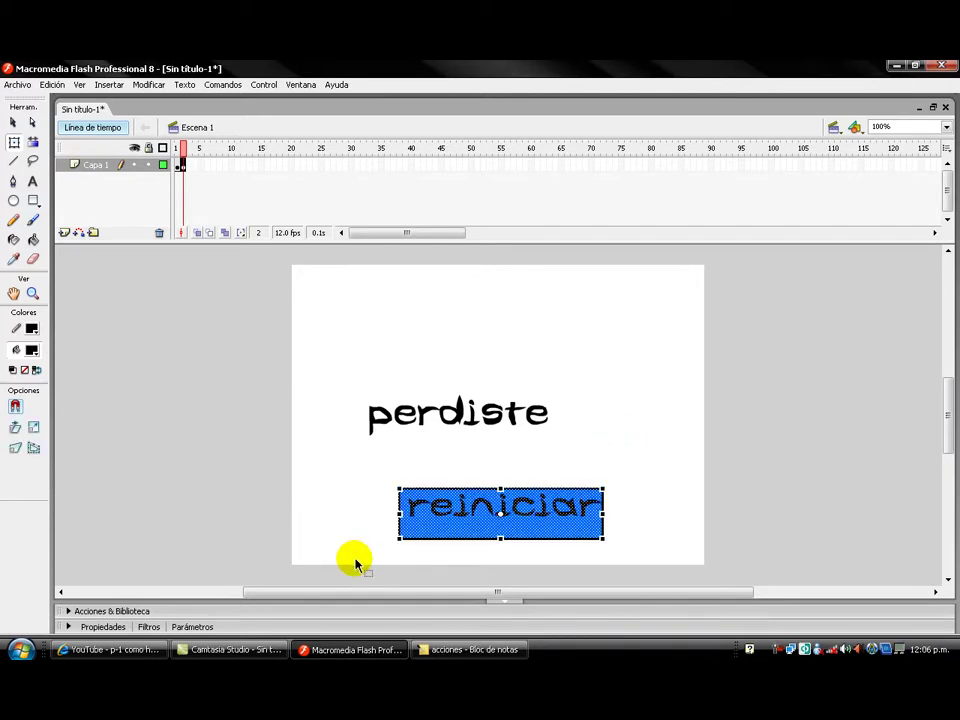
{"action": "key", "text": "F8"}
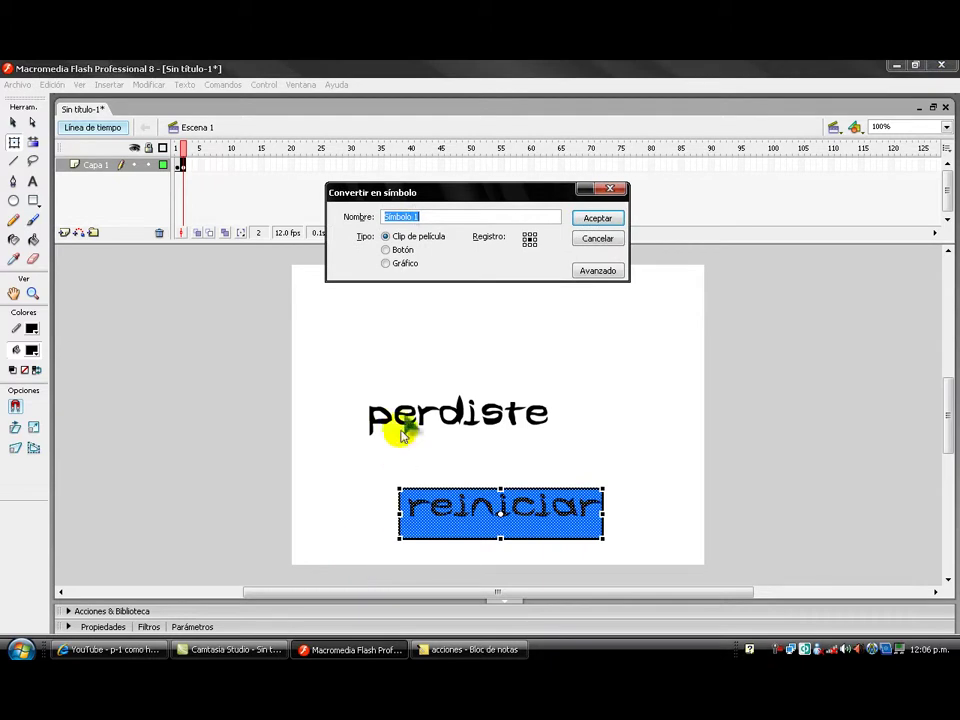
{"action": "left_click", "coordinate": [604, 271]}
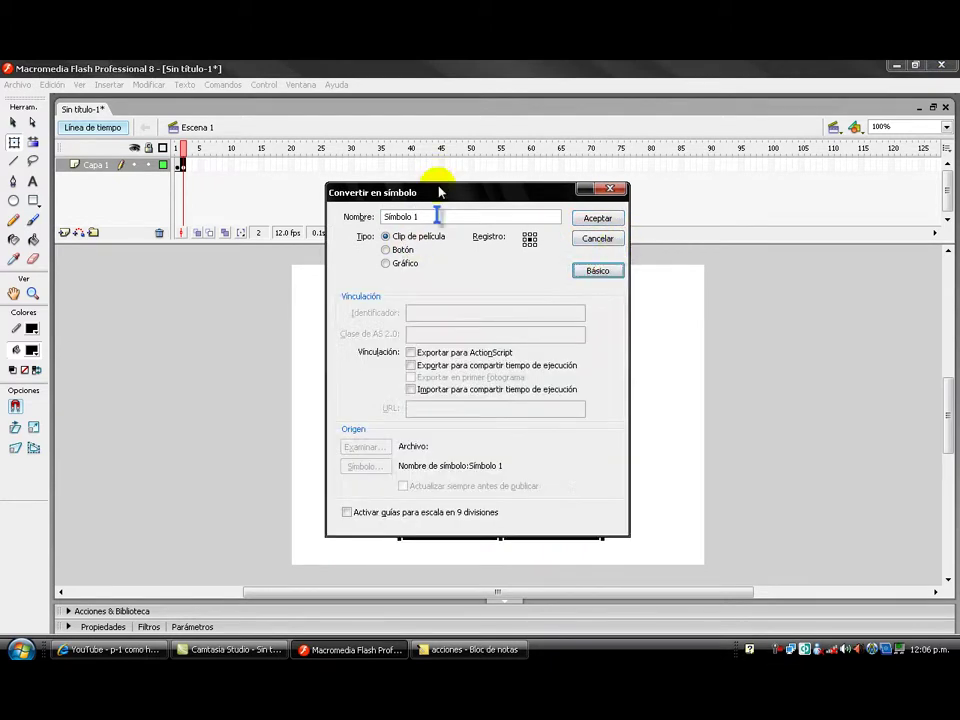
{"action": "left_click", "coordinate": [419, 216]}
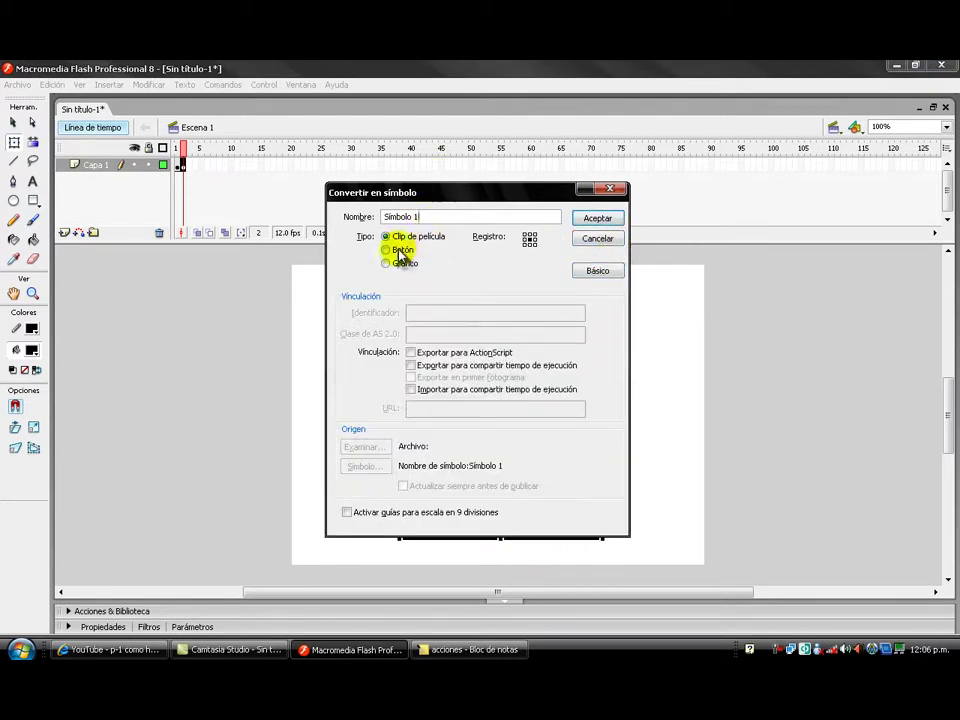
{"action": "left_click", "coordinate": [386, 250]}
{"action": "double_click", "coordinate": [429, 215]}
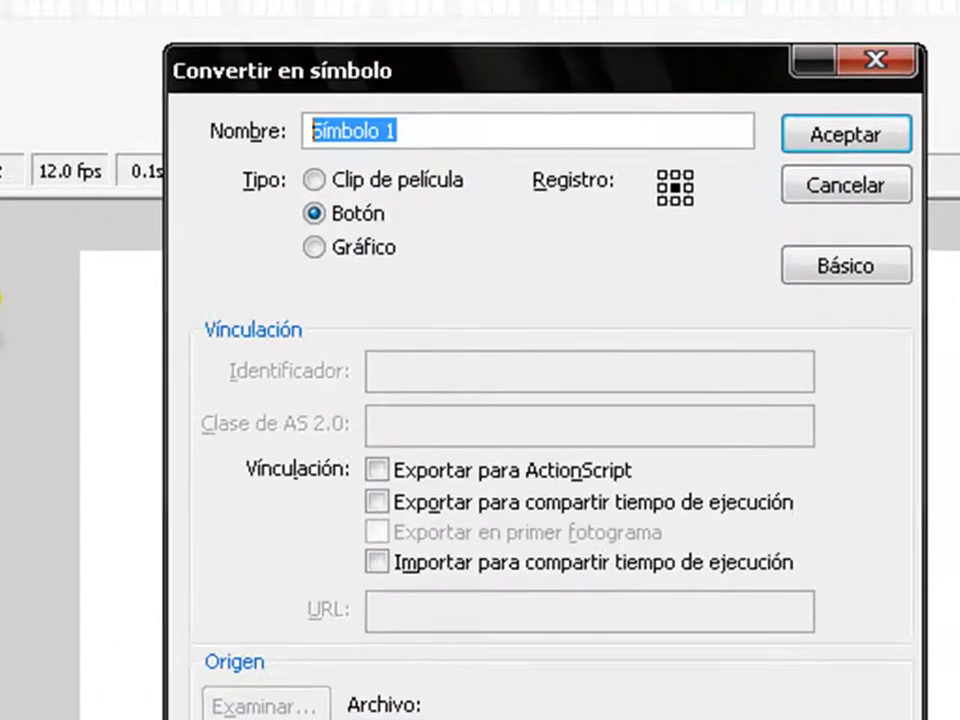
{"action": "type", "text": "reiniciar"}
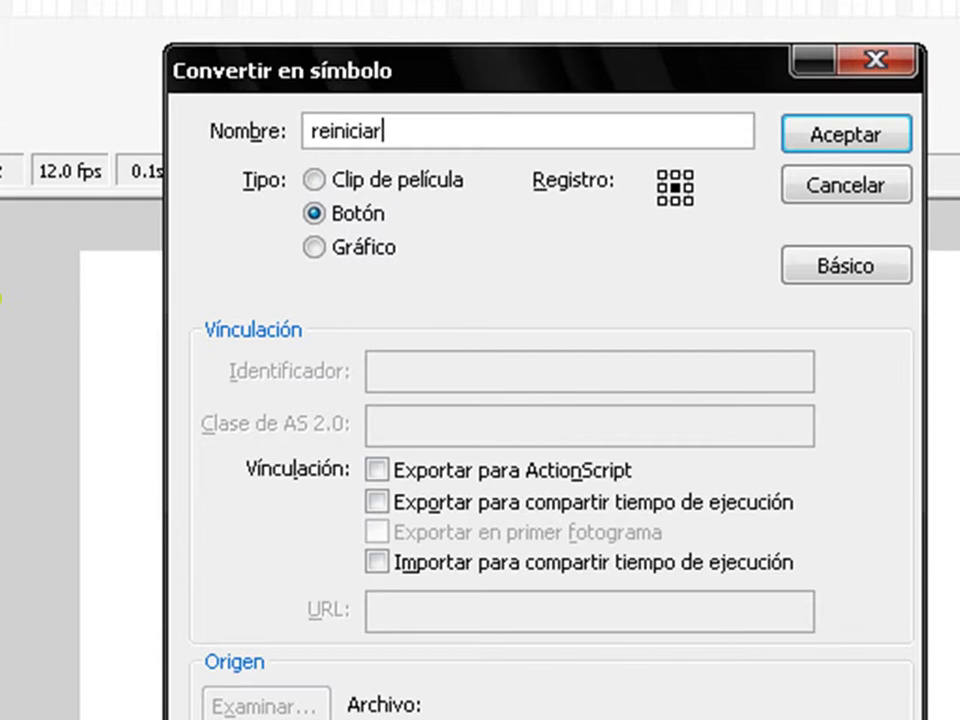
{"action": "left_click", "coordinate": [851, 138]}
{"action": "left_click", "coordinate": [869, 685]}
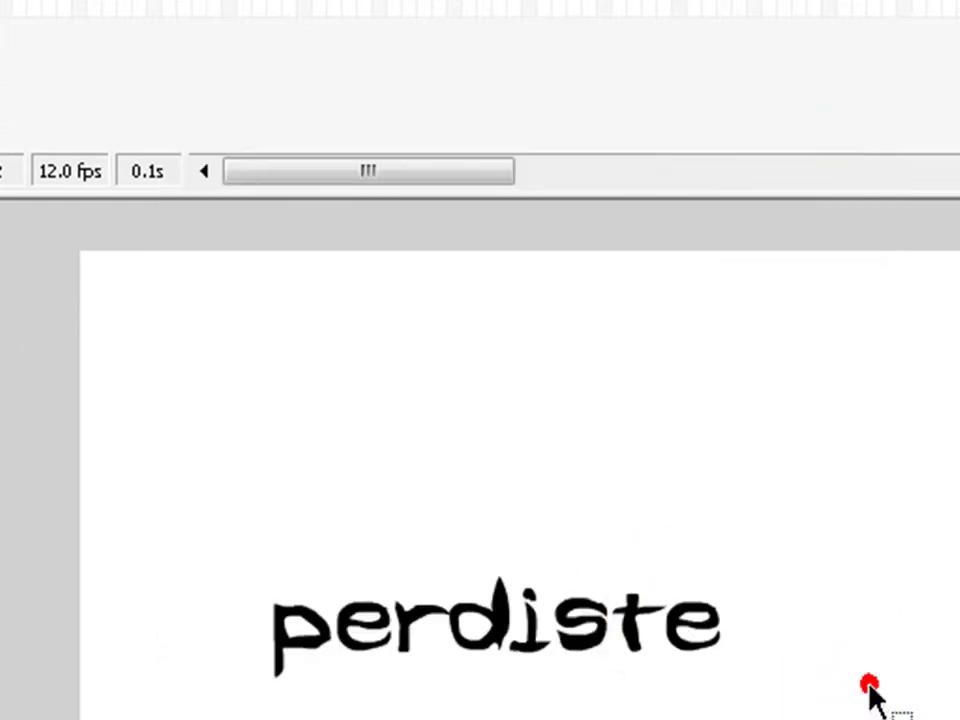
Open the reiniciar button's script and start an on(press){ handler
{"action": "key", "text": "F9"}
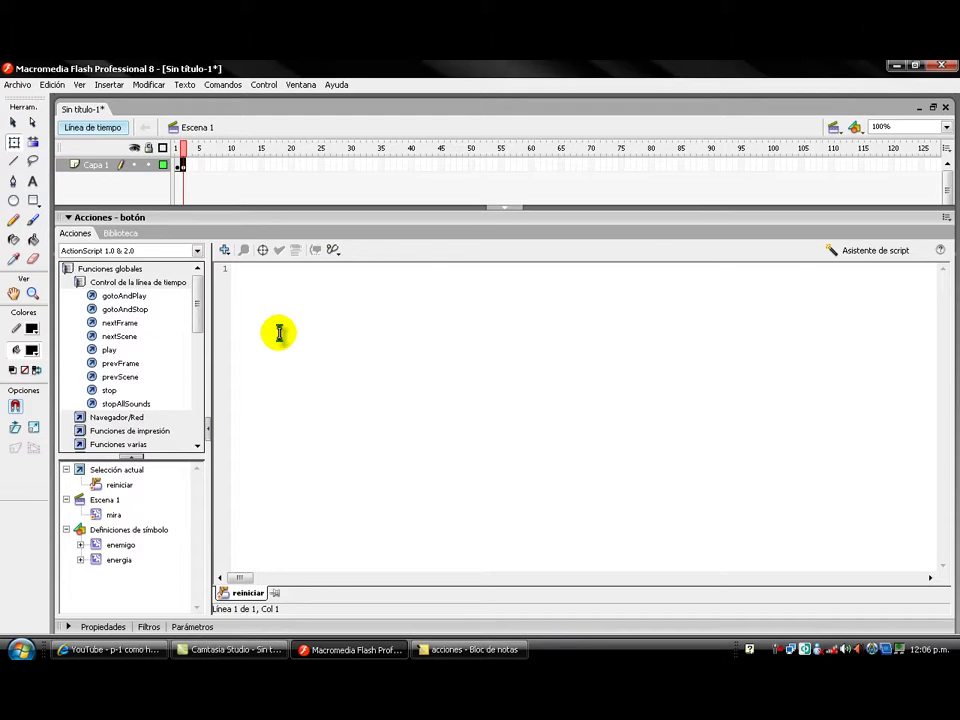
{"action": "left_click", "coordinate": [178, 328]}
{"action": "type", "text": "on("}
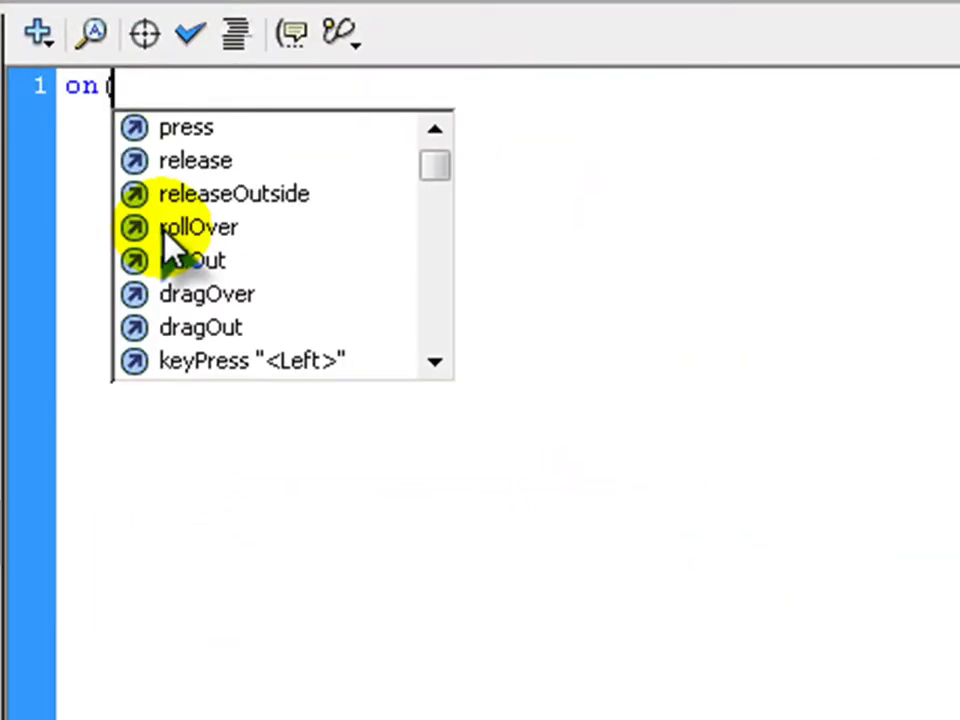
{"action": "double_click", "coordinate": [209, 177]}
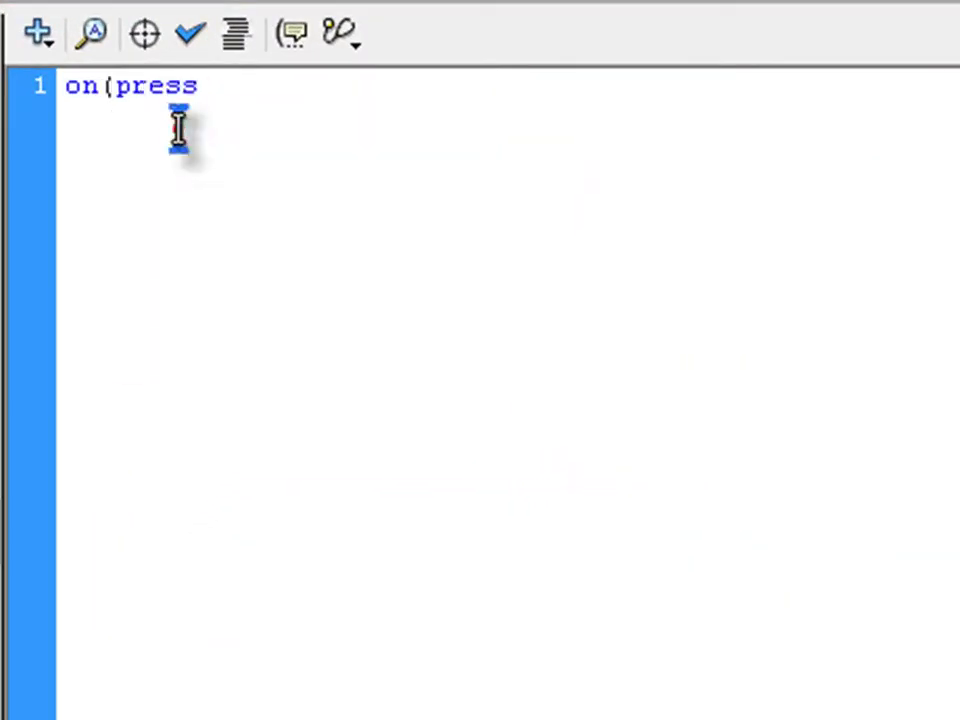
{"action": "left_click", "coordinate": [178, 127]}
{"action": "type", "text": "){"}
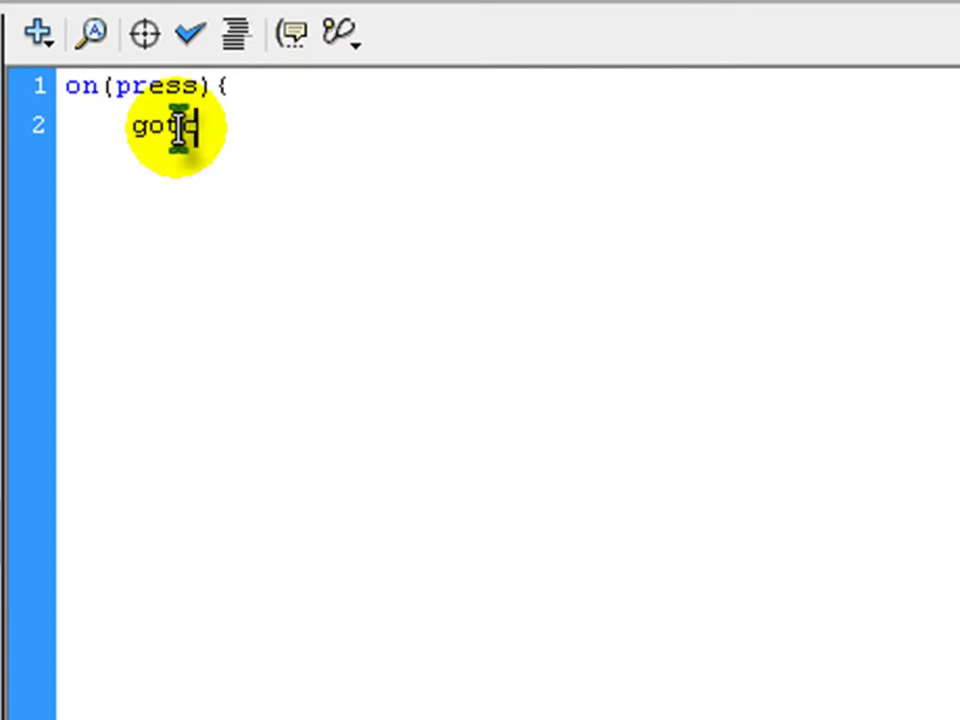
Write a gotoAndPlay(1) call inside the on(press) handler and close the handler with a brace
{"action": "key", "text": "ctrl+a"}
{"action": "left_click", "coordinate": [204, 129]}
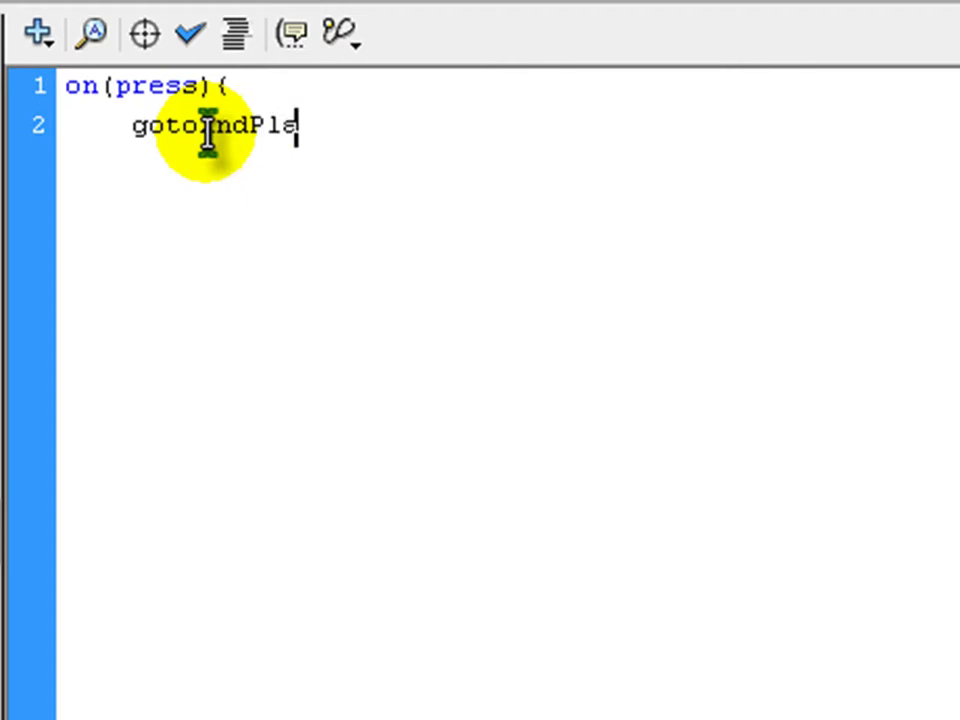
{"action": "type", "text": "AndPlay("}
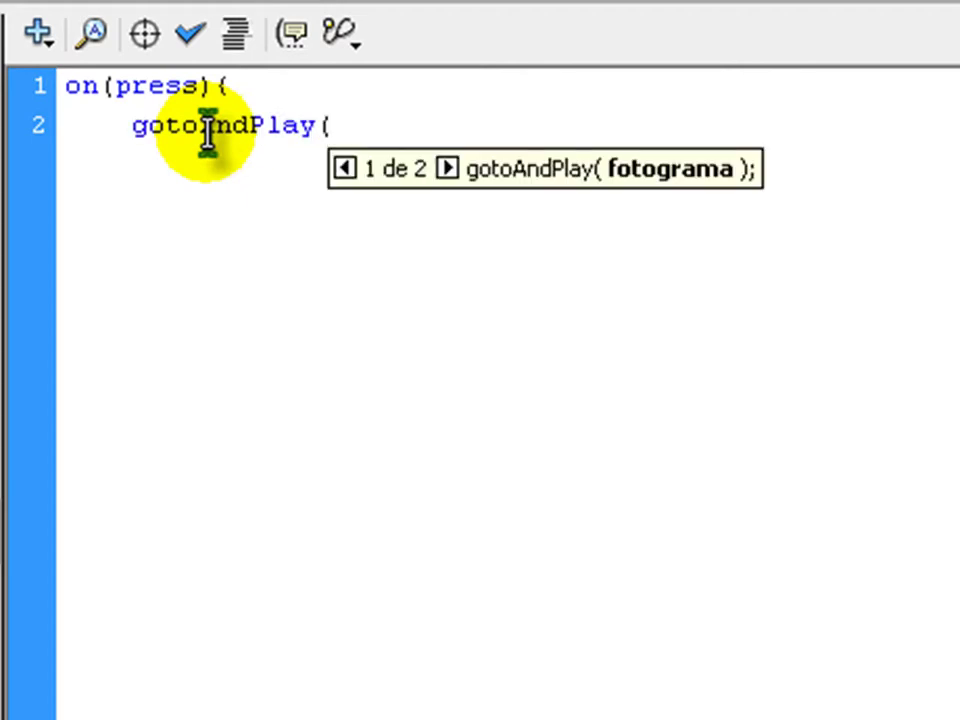
{"action": "type", "text": "1);"}
{"action": "key", "text": "Return"}
{"action": "type", "text": "}"}
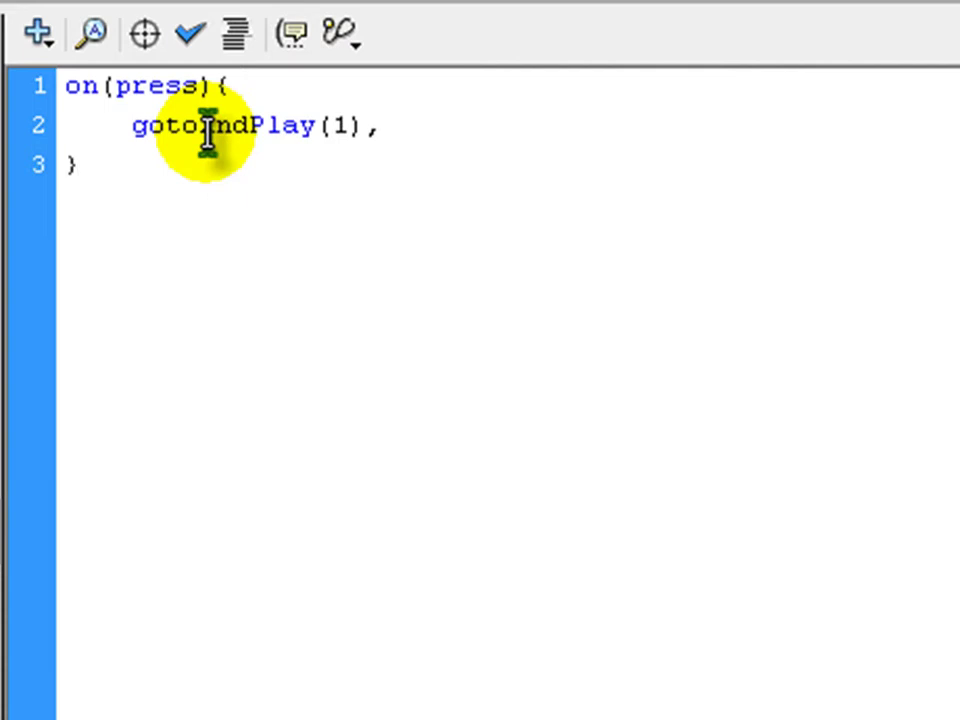
Check the syntax of the reiniciar button's script and dismiss the resulting report
{"action": "left_click", "coordinate": [191, 36]}
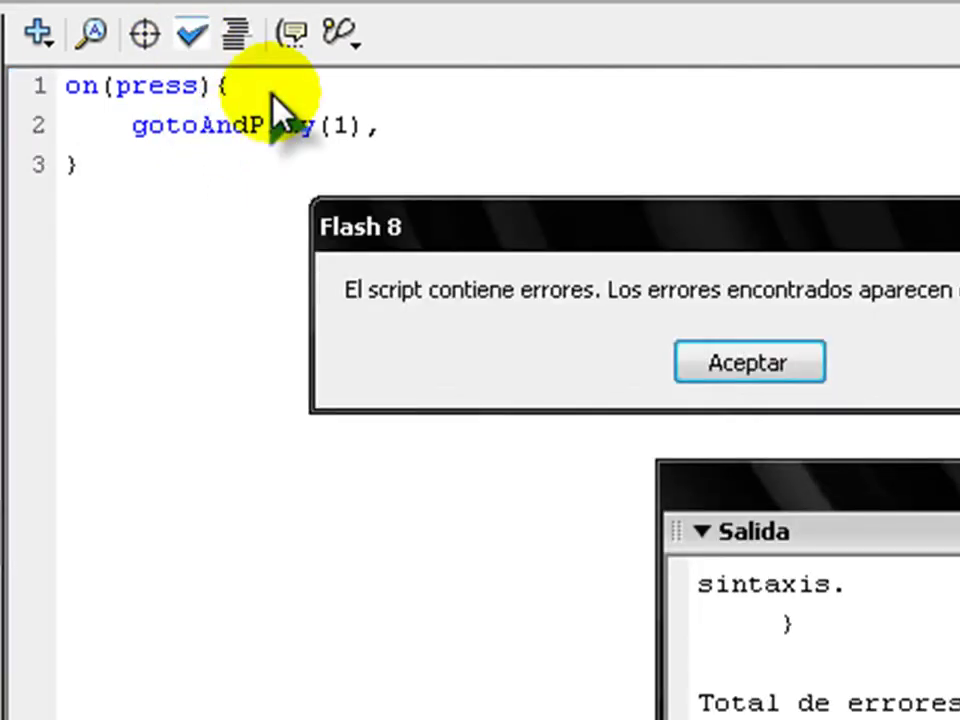
{"action": "key", "text": "Return"}
{"action": "key", "text": "Down"}
{"action": "key", "text": "Down"}
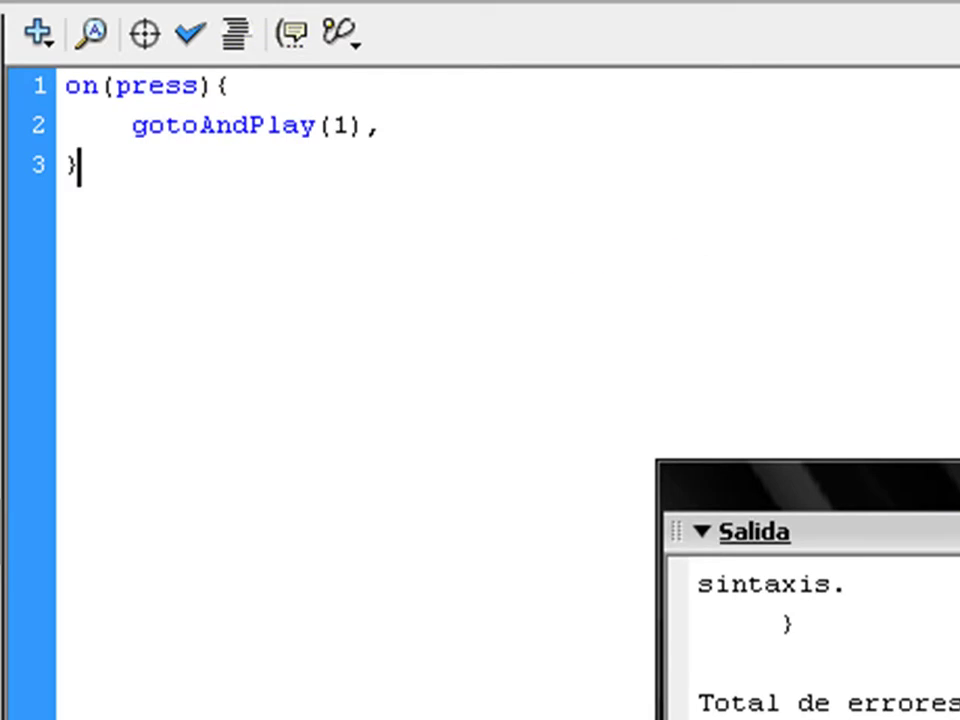
{"action": "key", "text": "F2"}
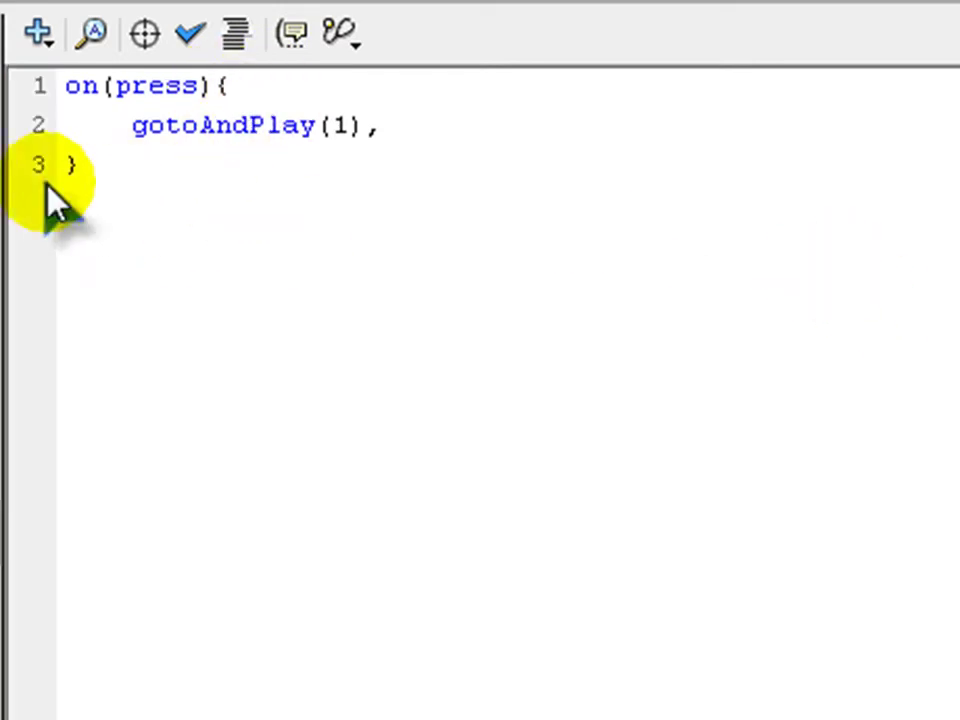
Select the button's whole script and try to switch it to Script Assist mode
{"action": "left_click_drag", "start_coordinate": [98, 183], "coordinate": [55, 5]}
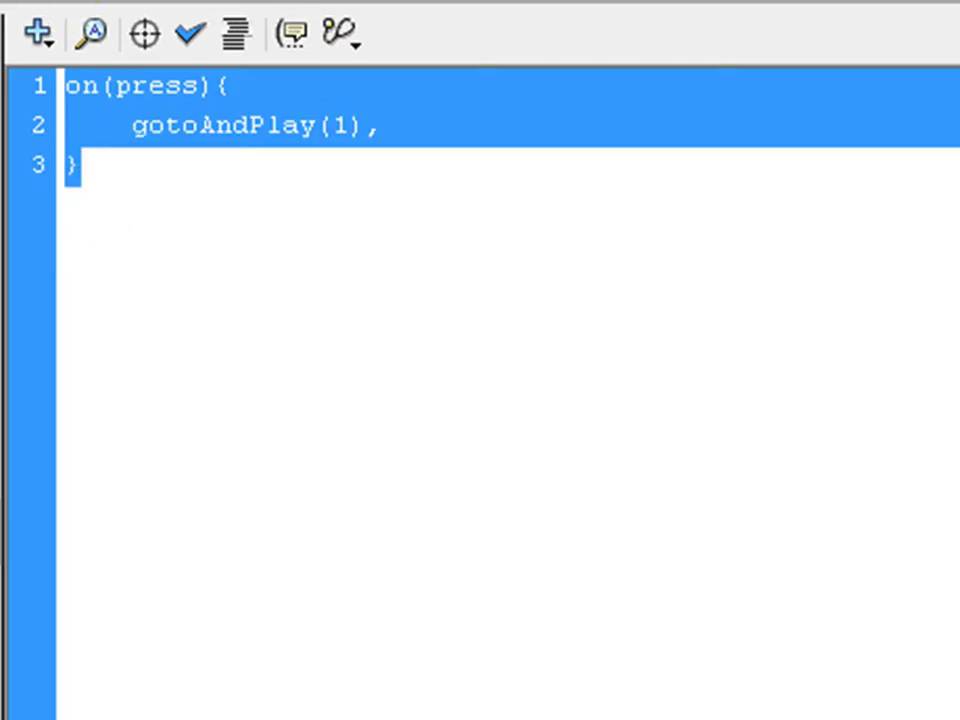
{"action": "key", "text": "ctrl+shift+e"}
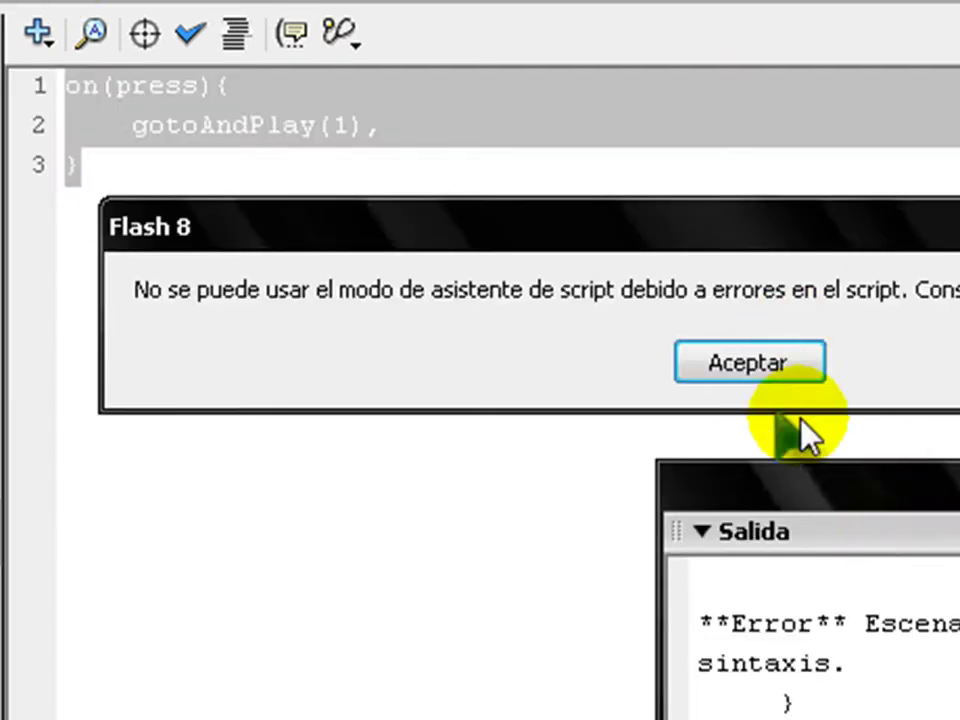
{"action": "left_click", "coordinate": [752, 366]}
{"action": "key", "text": "F2"}
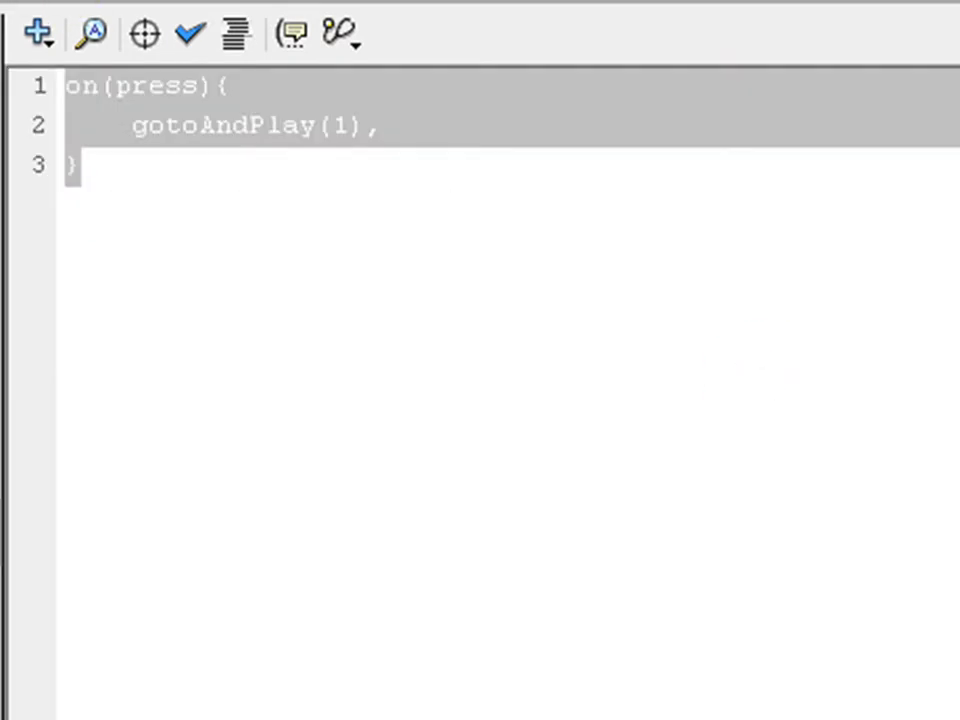
Delete the reiniciar button, collapse the script editor, and restore the button on frame 2
{"action": "key", "text": "Delete"}
{"action": "key", "text": "ctrl+shift+e"}
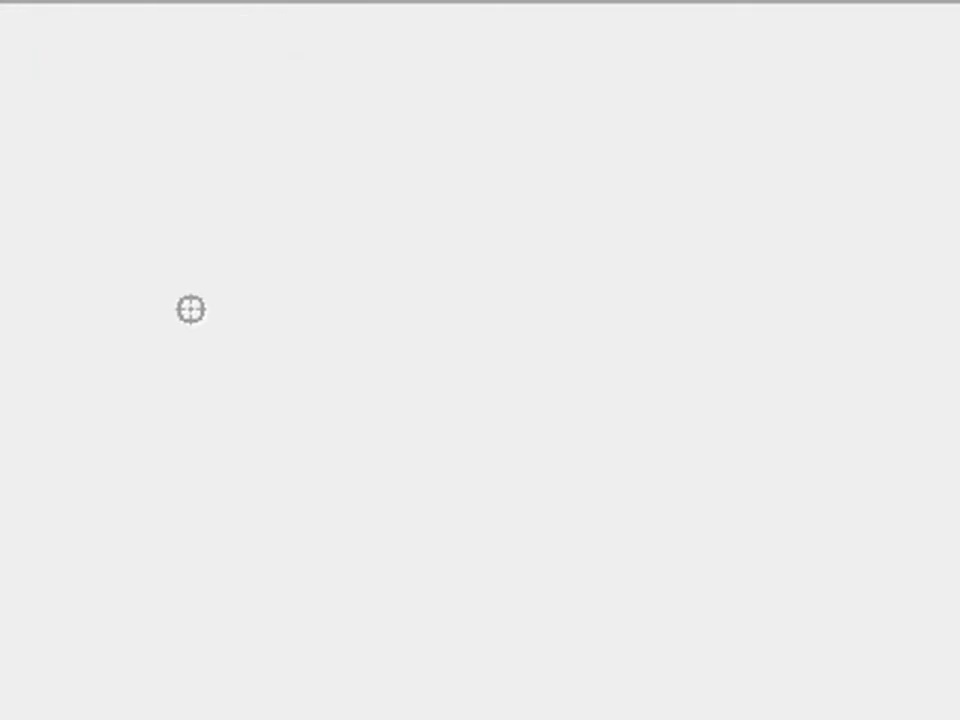
{"action": "double_click", "coordinate": [8, 300]}
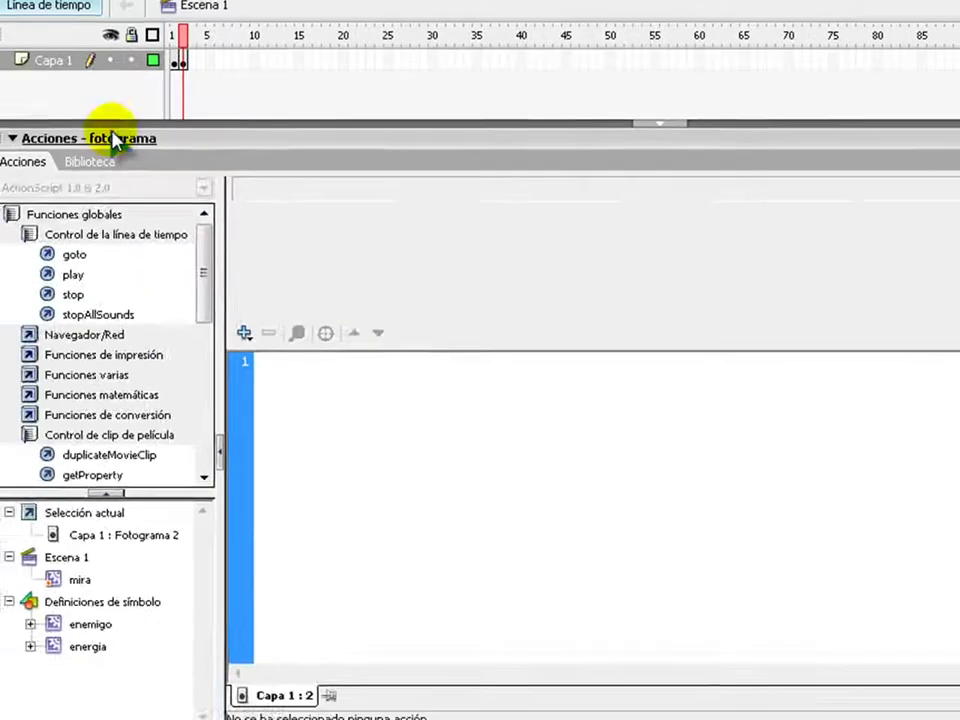
{"action": "left_click", "coordinate": [107, 133]}
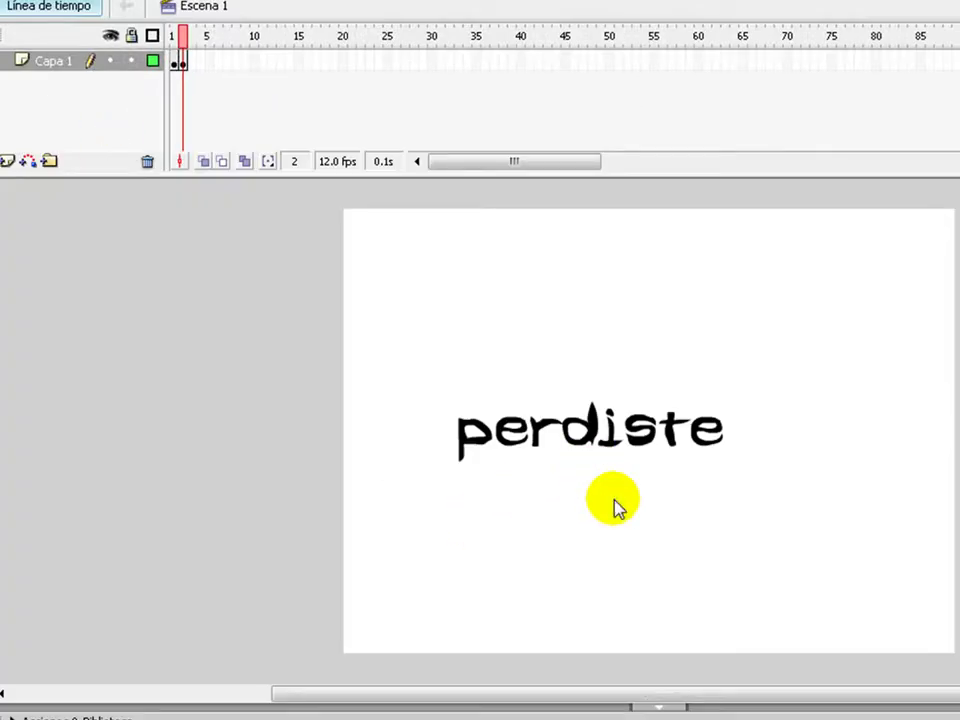
{"action": "left_click", "coordinate": [635, 360]}
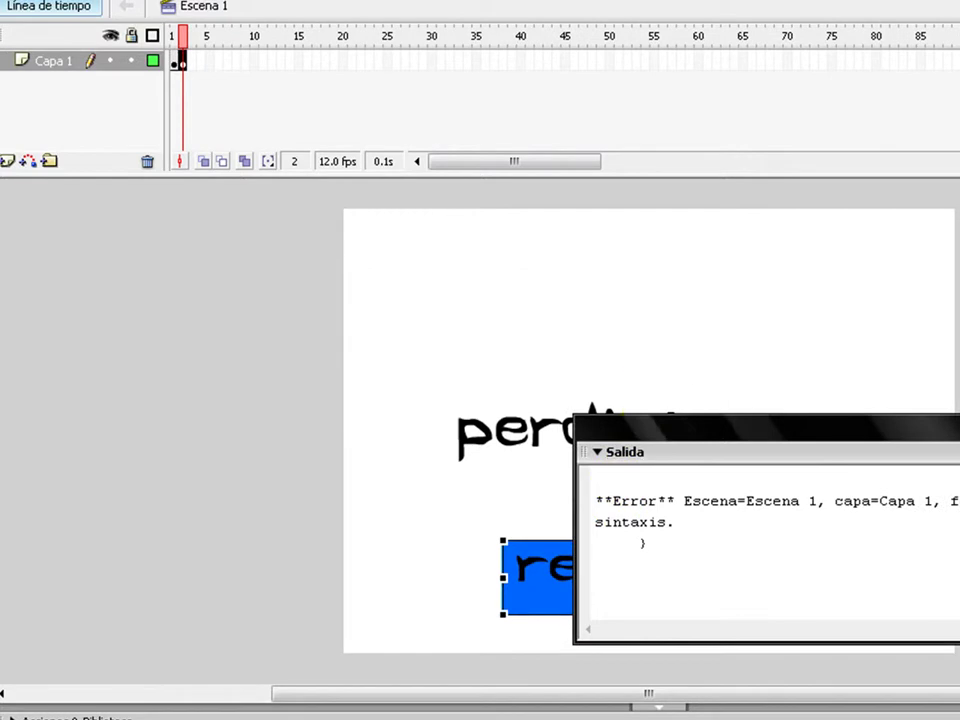
{"action": "key", "text": "F2"}
End the gotoAndPlay(1) line in the reiniciar button's script with a semicolon, and check the script's syntax
{"action": "left_click", "coordinate": [700, 585]}
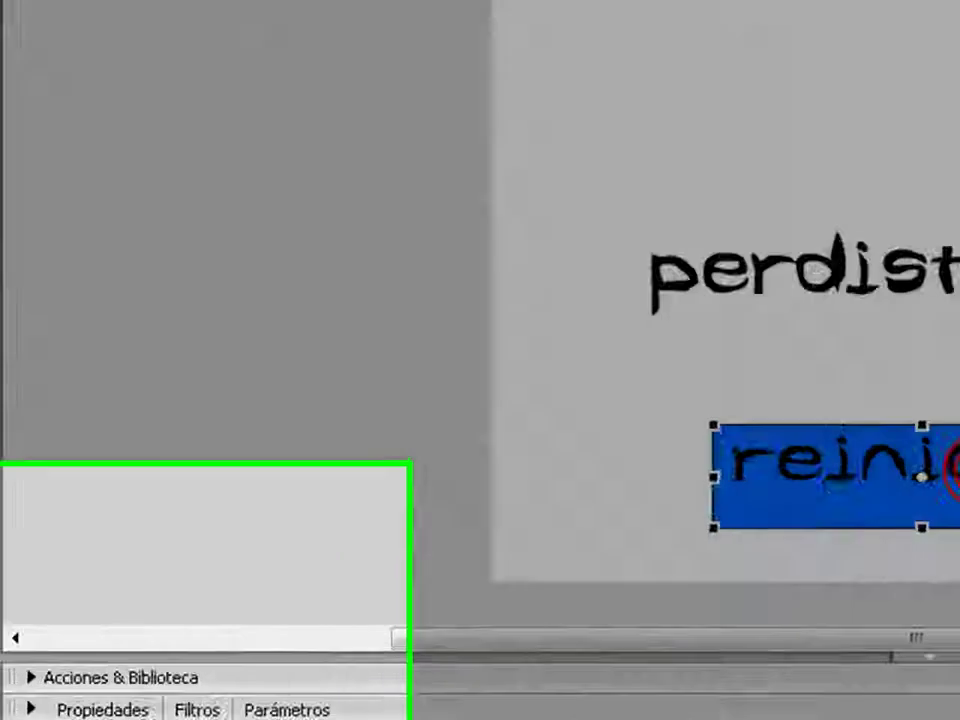
{"action": "left_click", "coordinate": [75, 717]}
{"action": "left_click", "coordinate": [500, 255]}
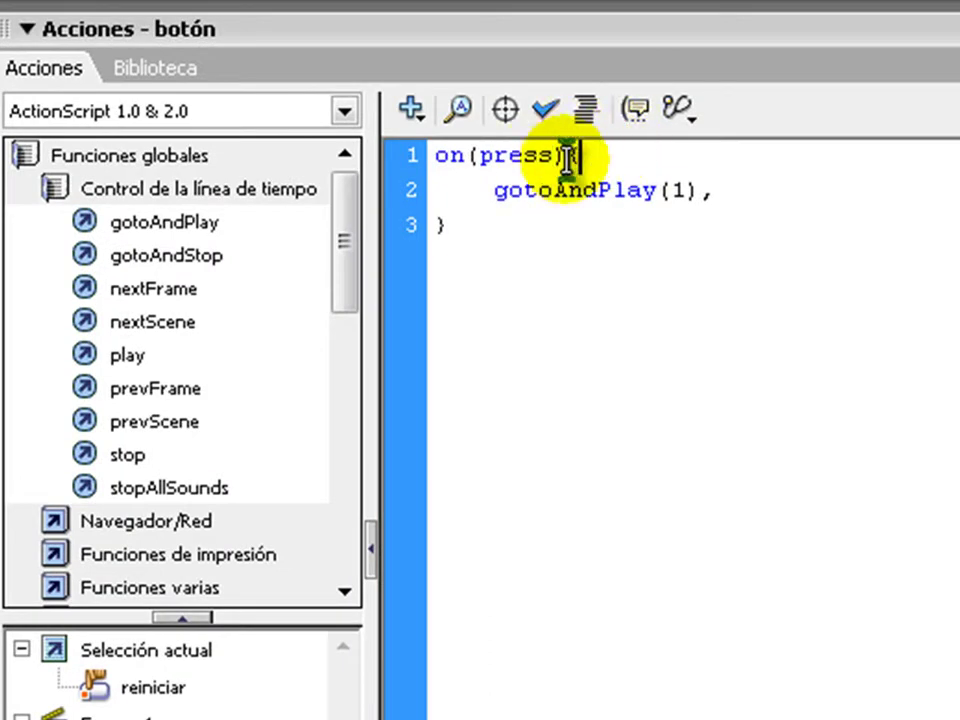
{"action": "left_click", "coordinate": [725, 190]}
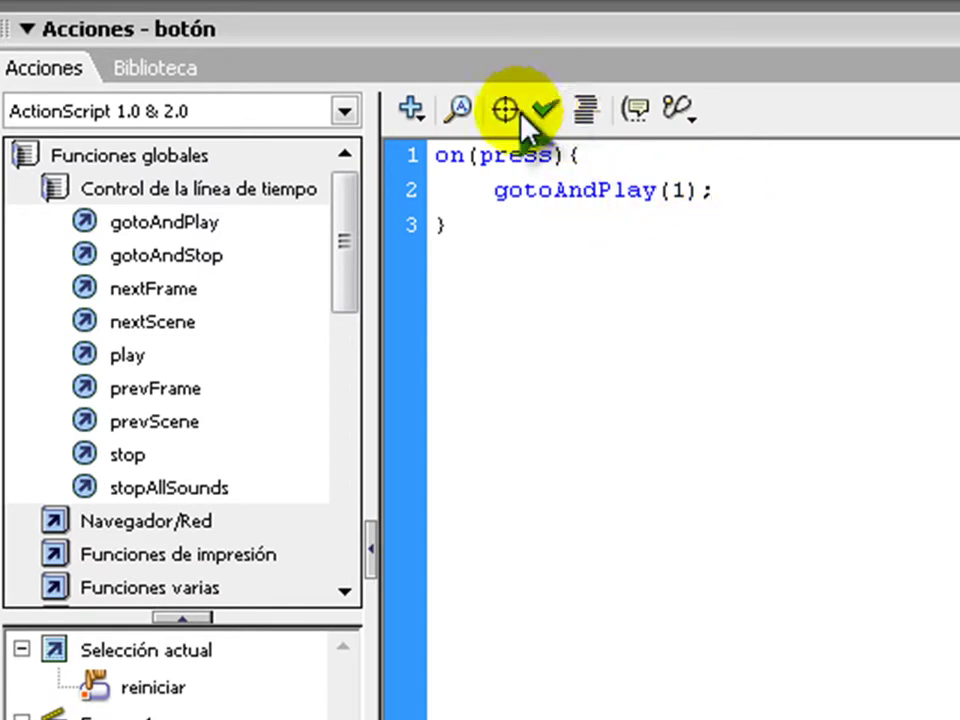
{"action": "left_click", "coordinate": [545, 110]}
{"action": "key", "text": "Return"}
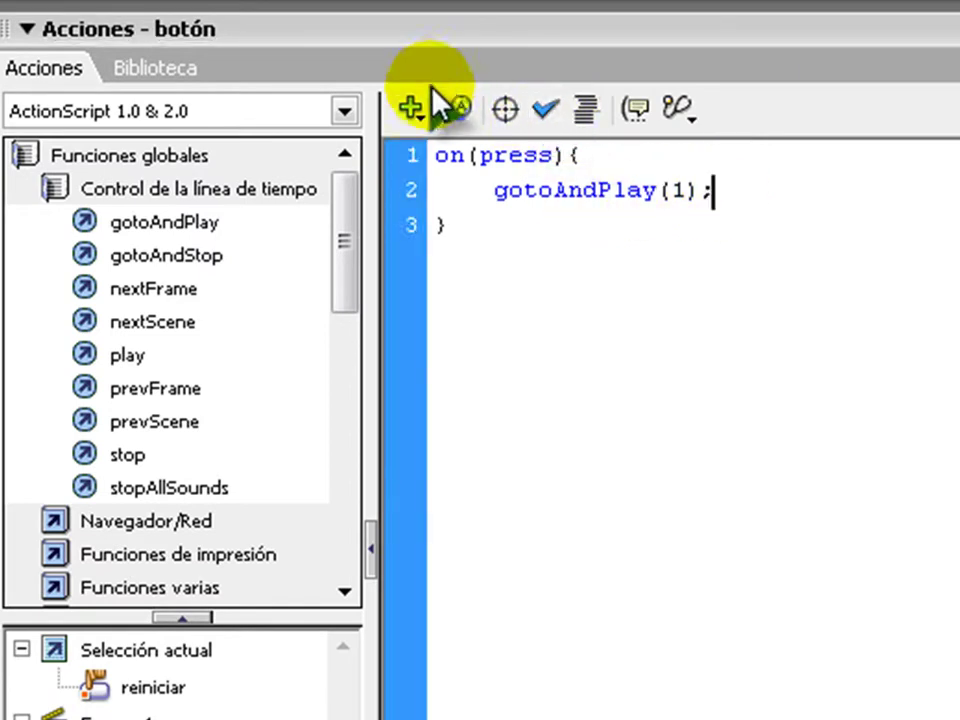
{"action": "left_click", "coordinate": [192, 41]}
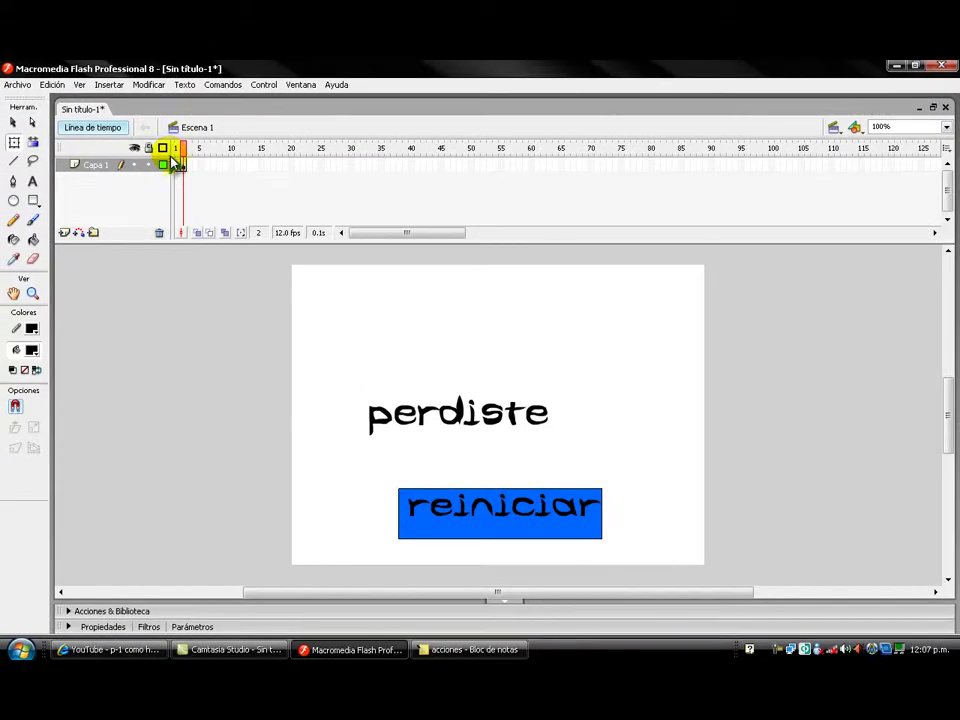
Add a stop() action to both frame 1 and frame 2 of Capa 1, and test the movie
{"action": "left_click", "coordinate": [176, 165]}
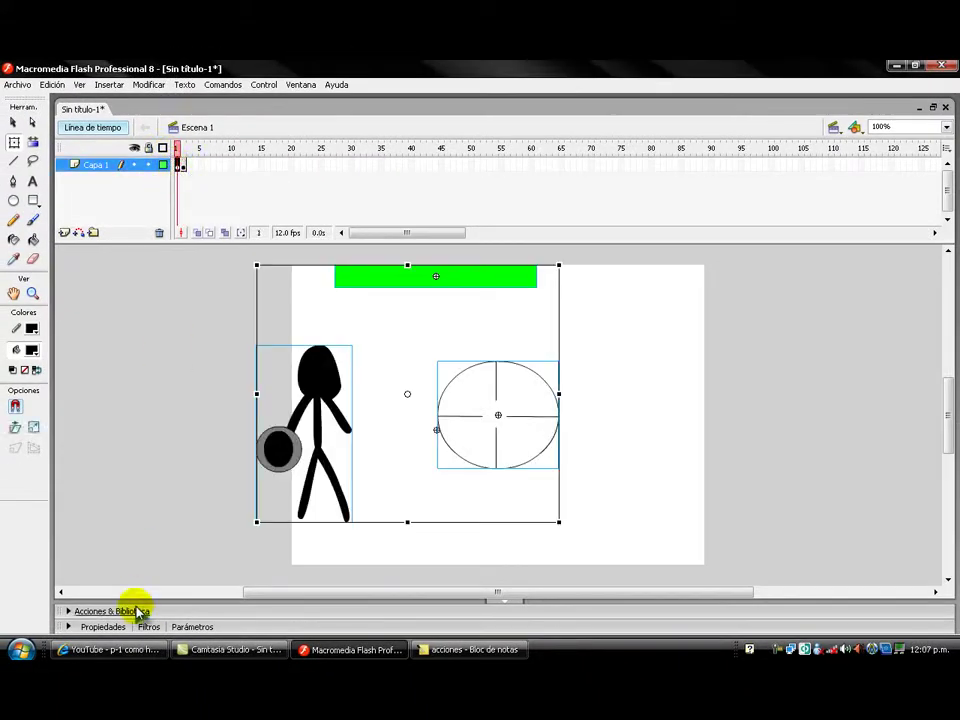
{"action": "left_click", "coordinate": [110, 611]}
{"action": "double_click", "coordinate": [96, 392]}
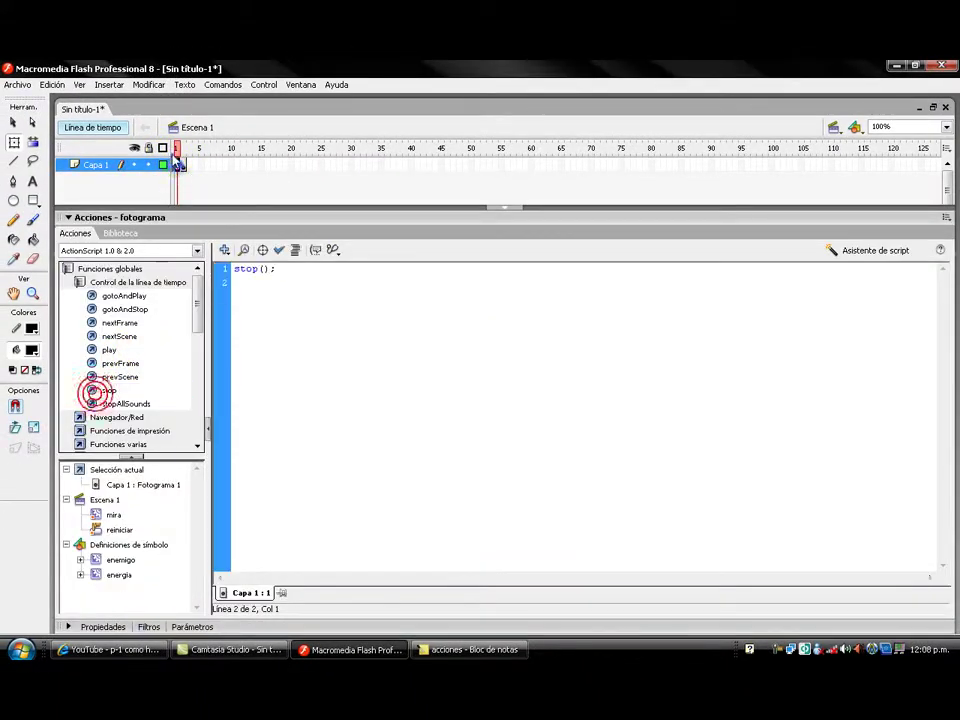
{"action": "left_click", "coordinate": [184, 166]}
{"action": "double_click", "coordinate": [110, 394]}
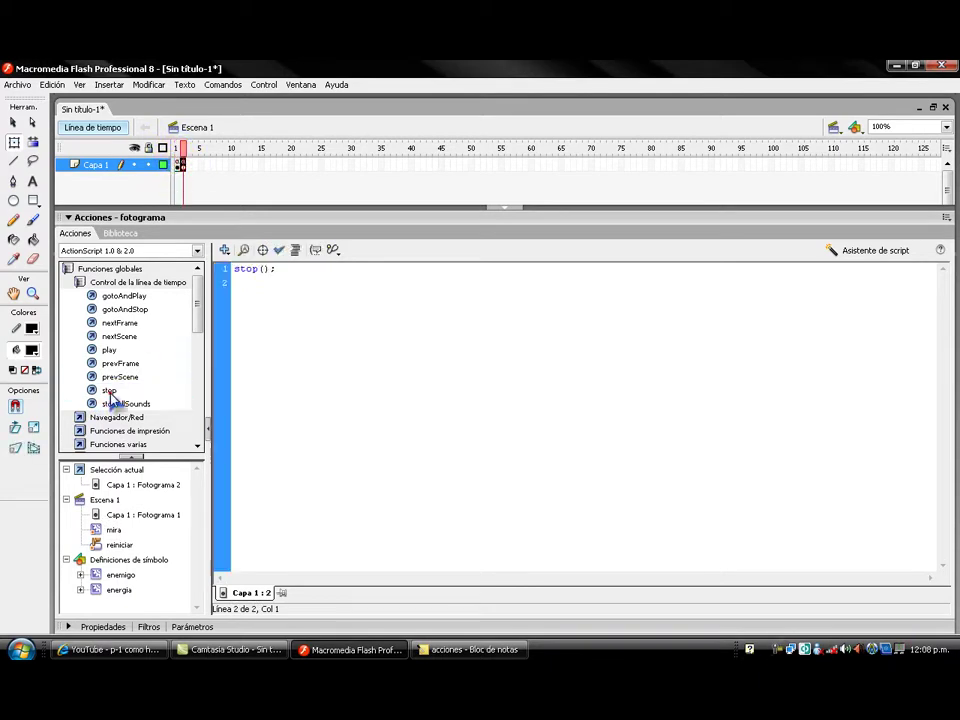
{"action": "left_click", "coordinate": [140, 218]}
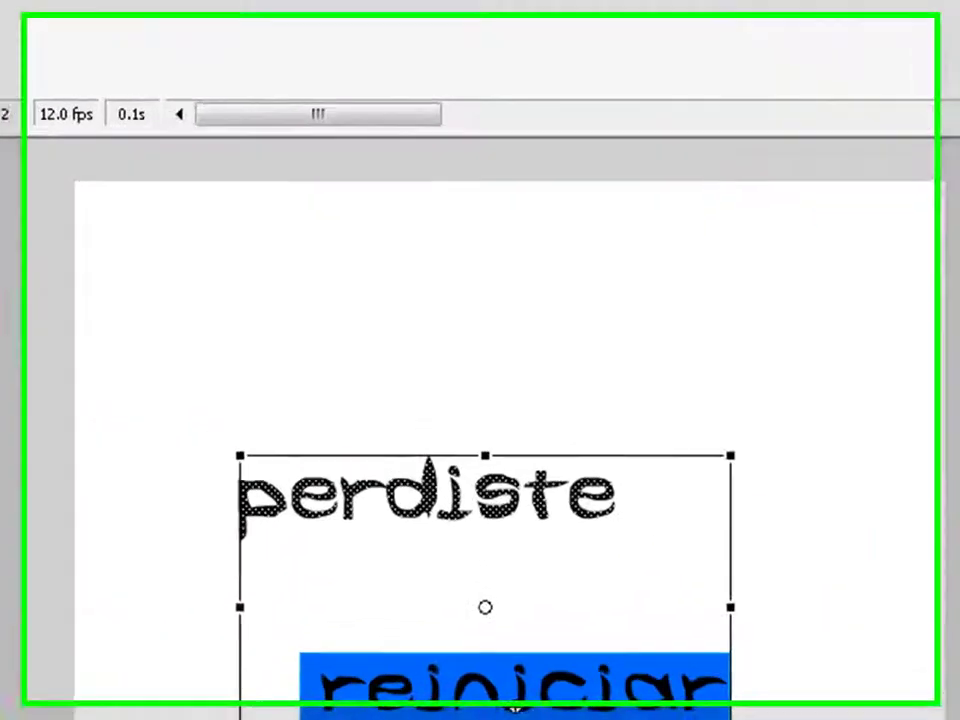
{"action": "key", "text": "ctrl+Return"}
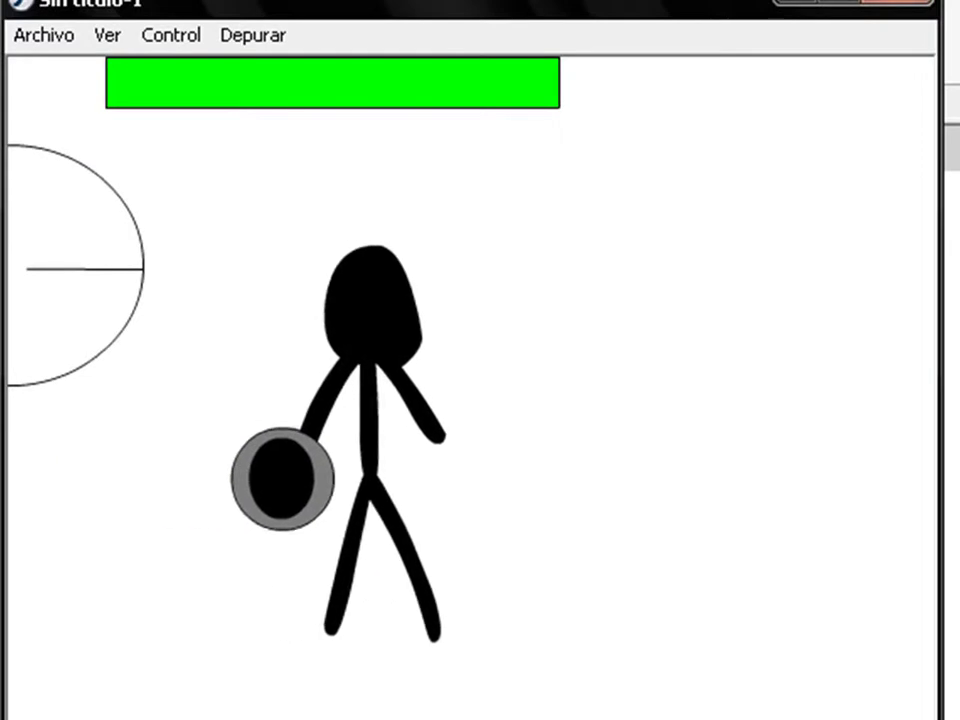